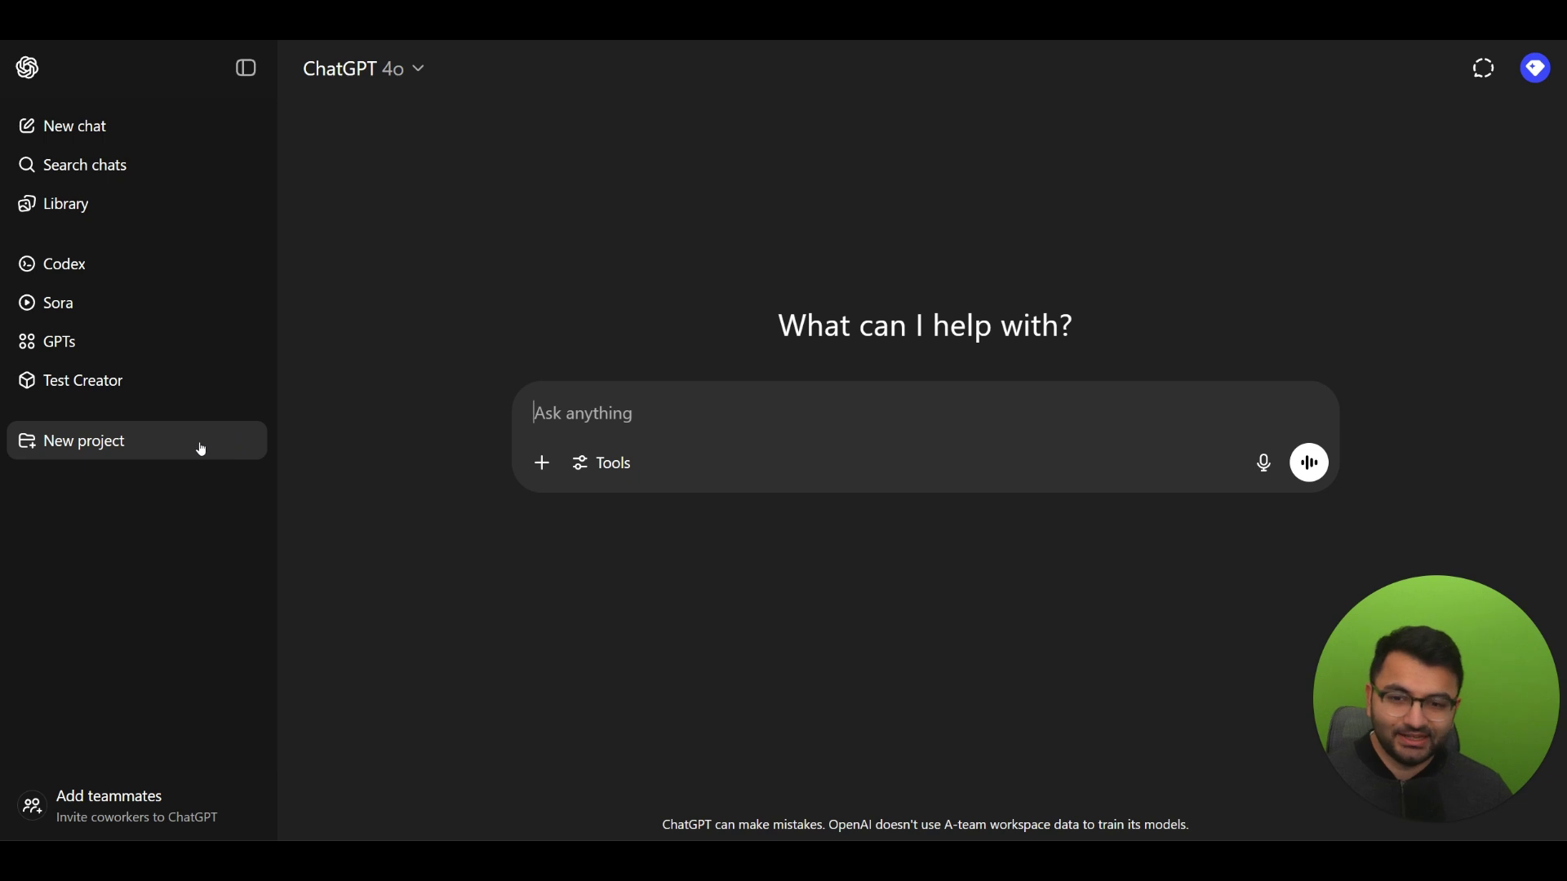
Step: Create a new ChatGPT project named 'Wedding planning'
{"action": "left_click", "coordinate": [202, 449]}
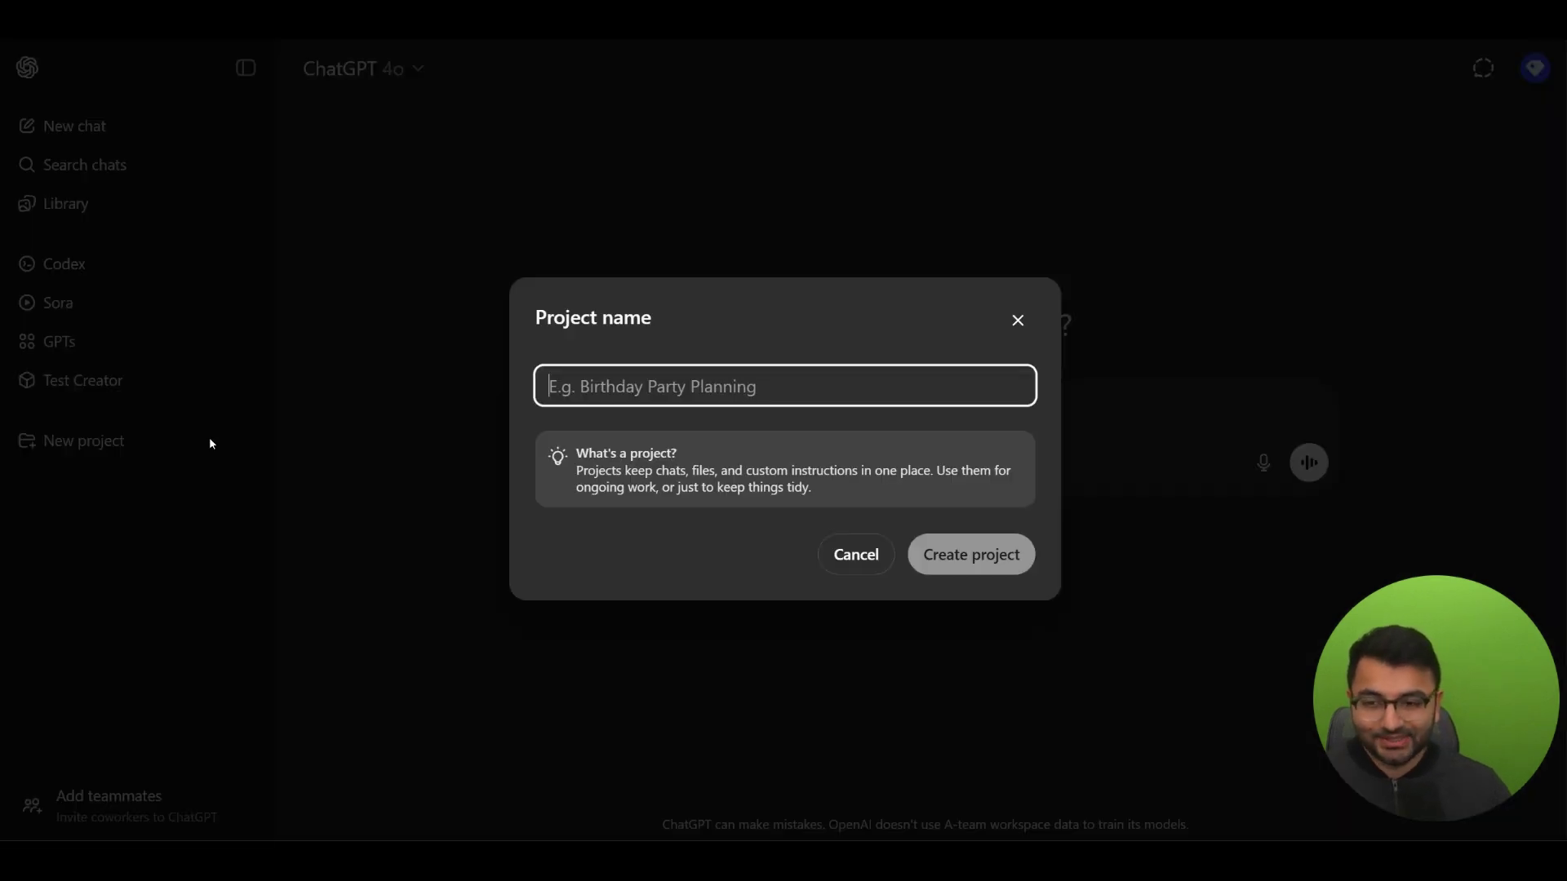
{"action": "key", "text": "Caps_Lock"}
{"action": "type", "text": "W"}
{"action": "key", "text": "Caps_Lock"}
{"action": "type", "text": "edding planning"}
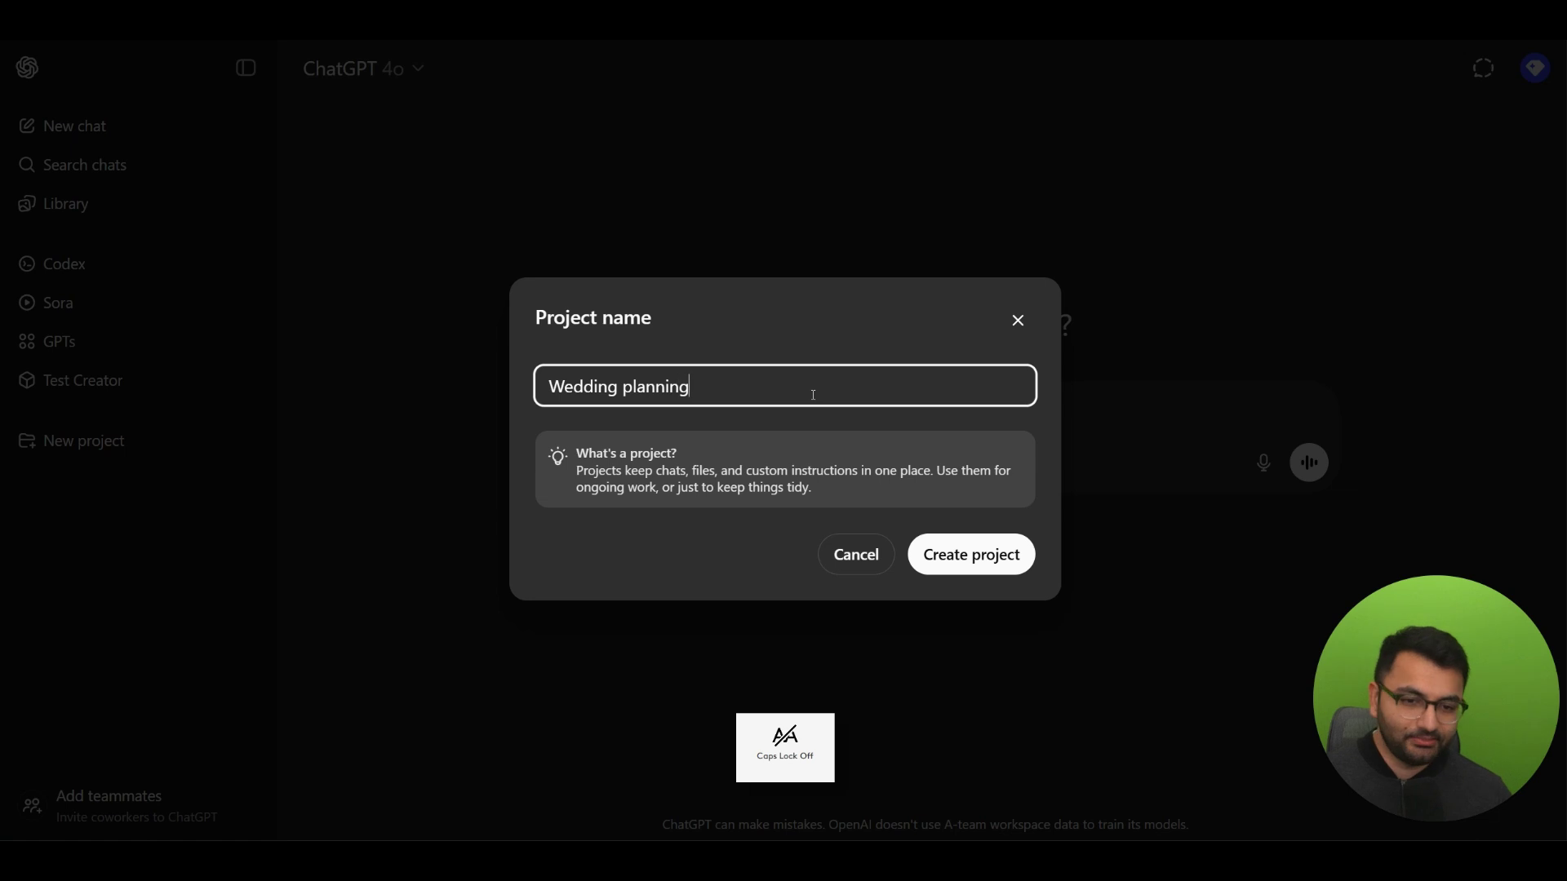
{"action": "key", "text": "Return"}
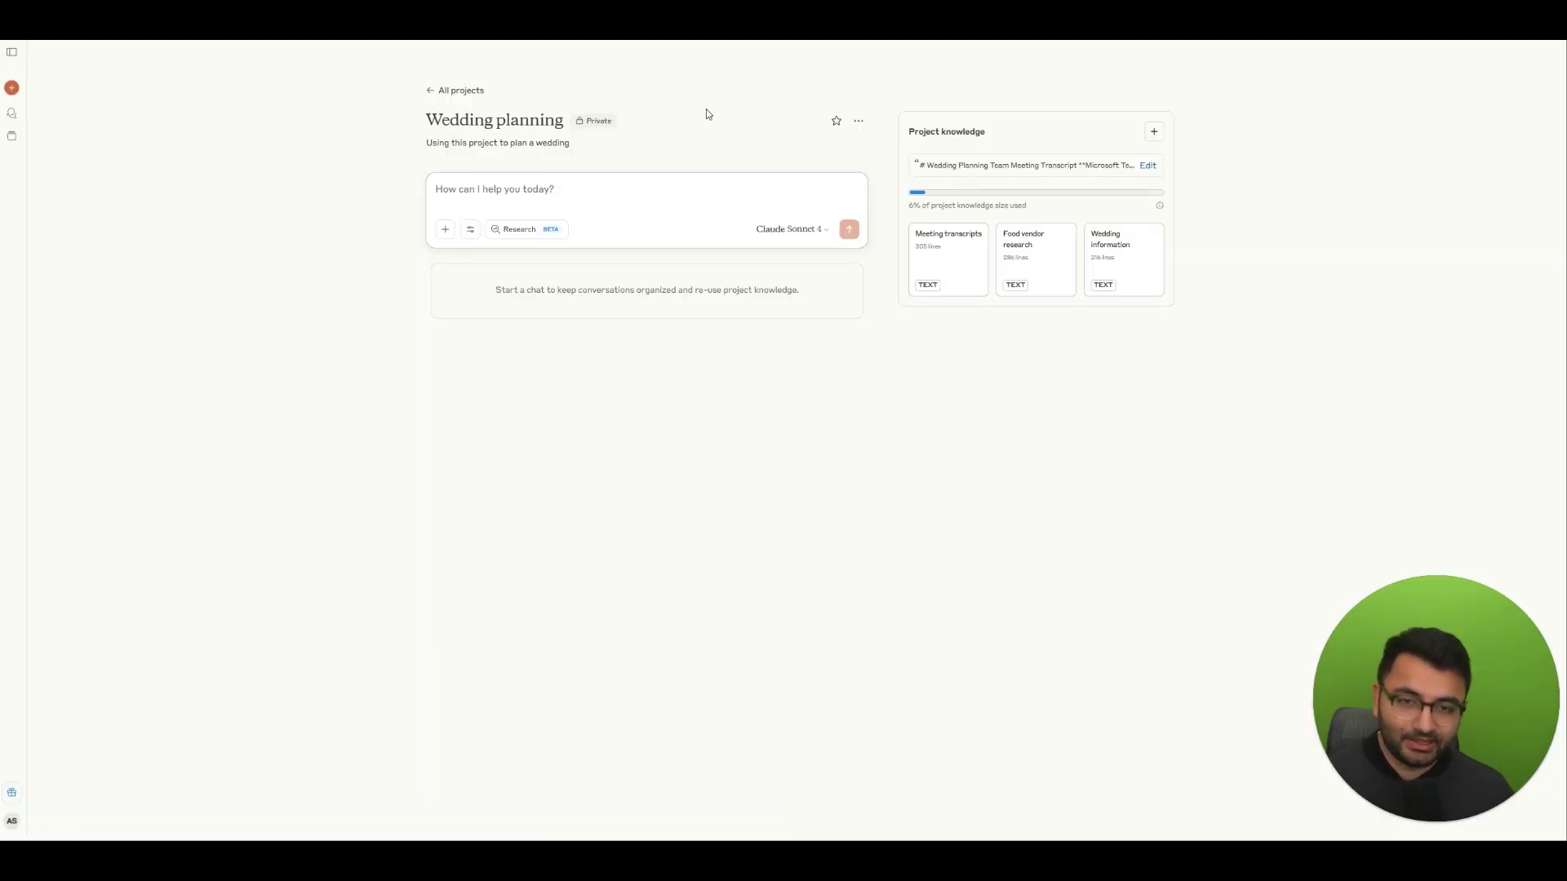
Step: Read through the Meeting transcripts knowledge file, then close it
{"action": "left_click", "coordinate": [959, 246]}
{"action": "scroll", "coordinate": [657, 185], "scroll_direction": "down", "scroll_amount": 5}
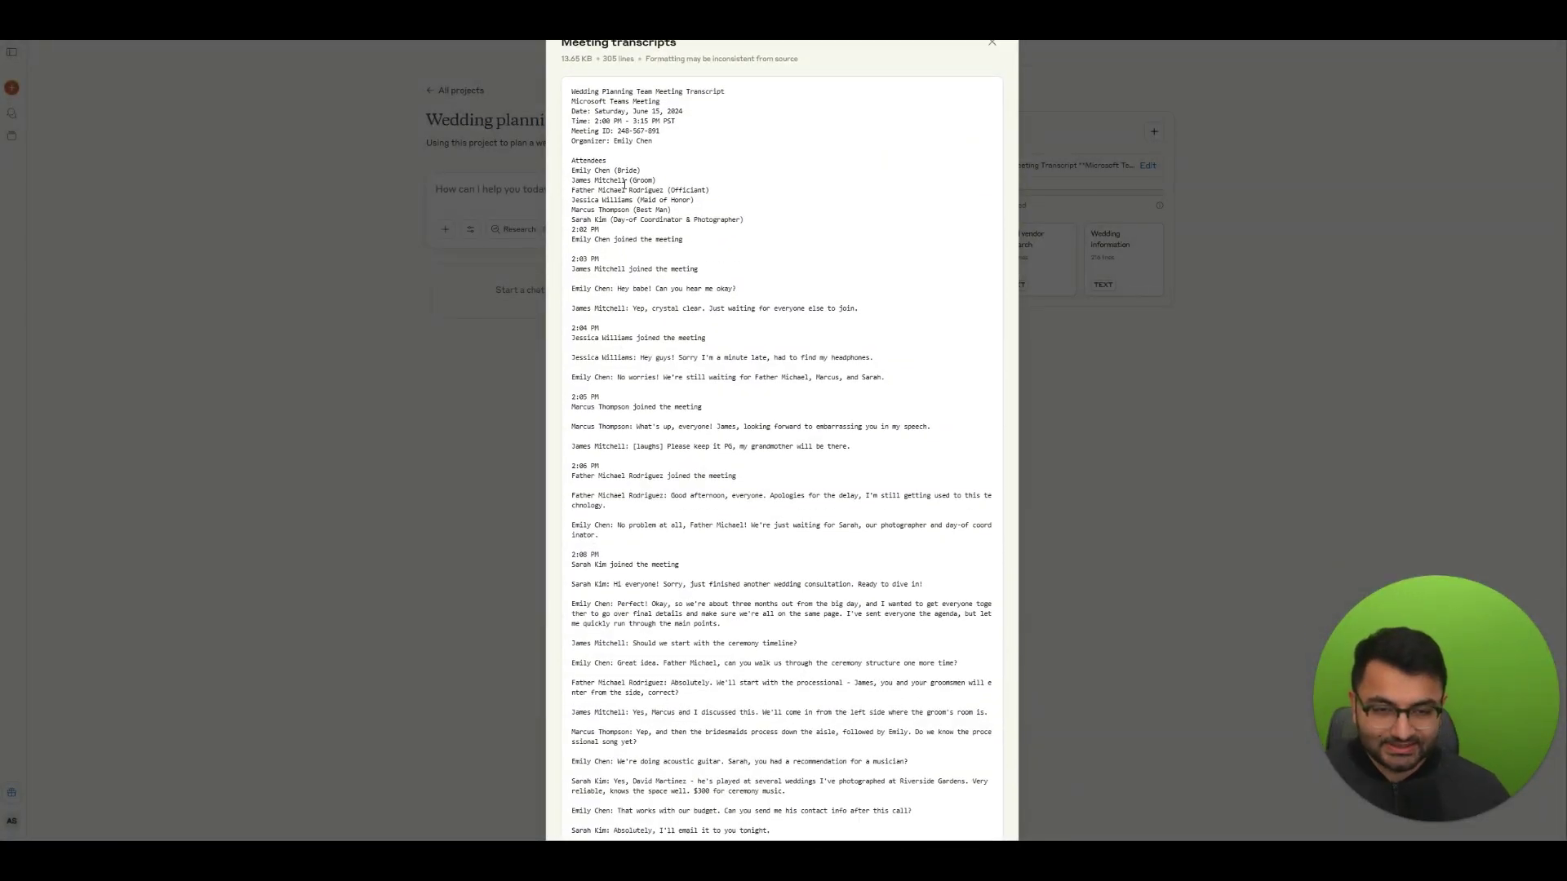
{"action": "scroll", "coordinate": [656, 185], "scroll_direction": "down", "scroll_amount": 6}
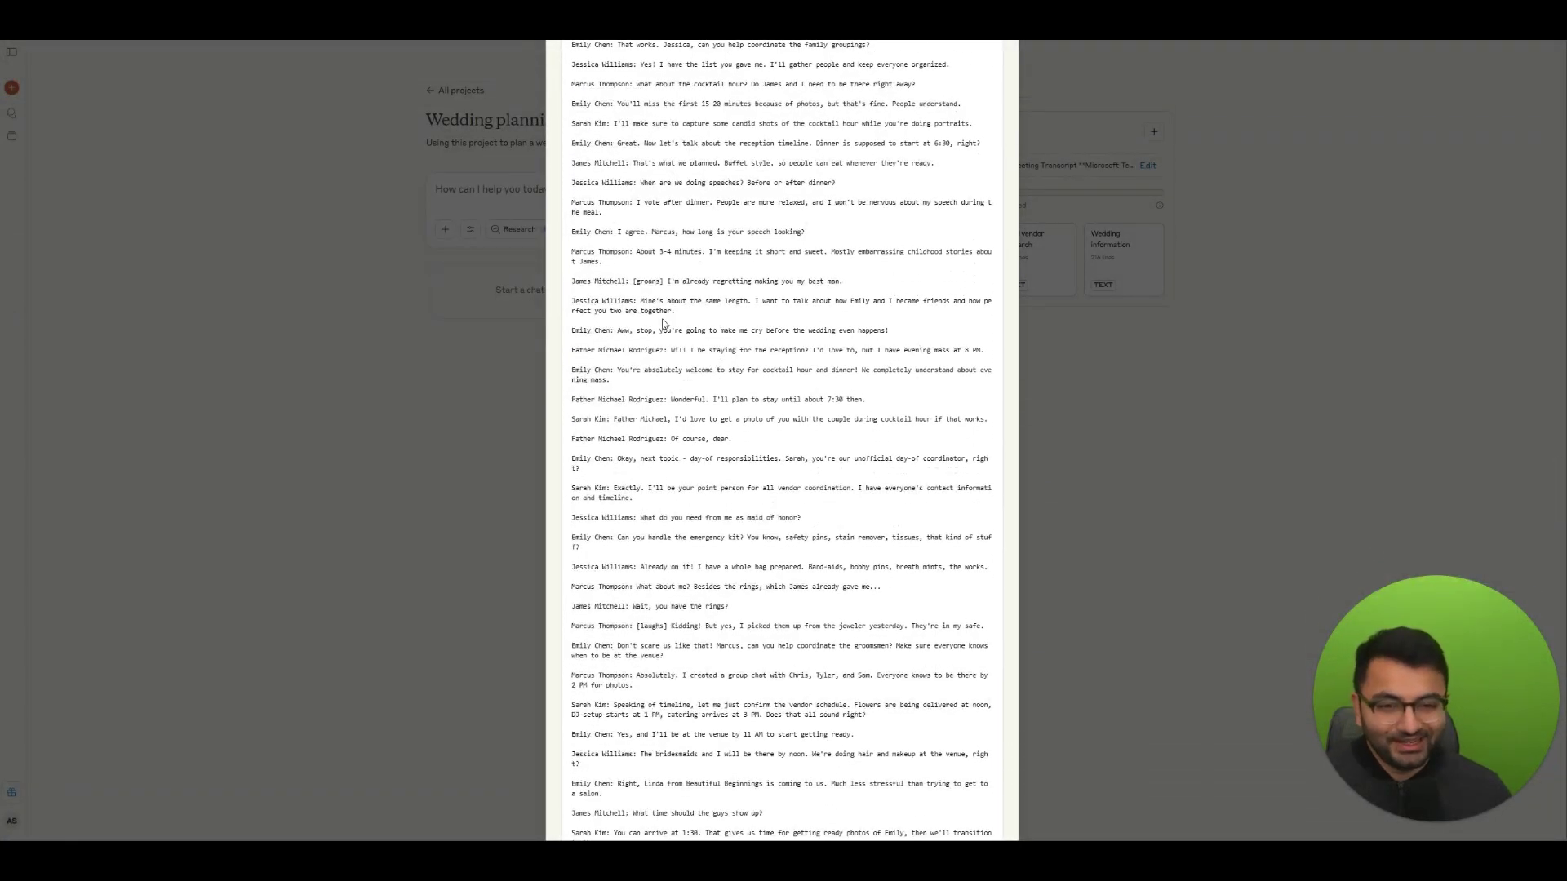
{"action": "scroll", "coordinate": [692, 306], "scroll_direction": "down", "scroll_amount": 20}
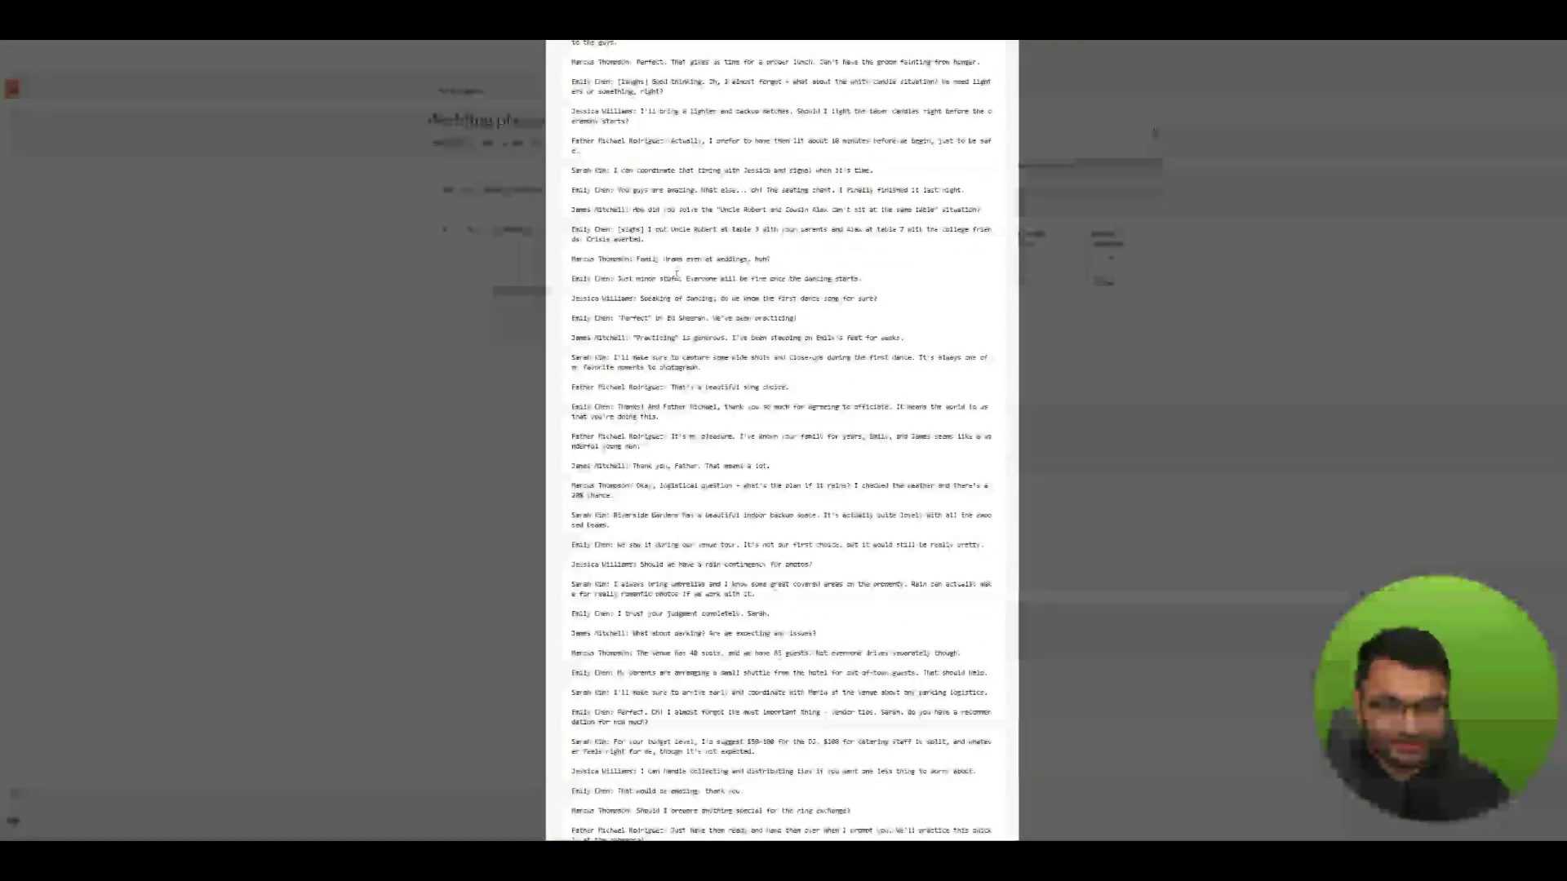
{"action": "left_click", "coordinate": [1132, 301]}
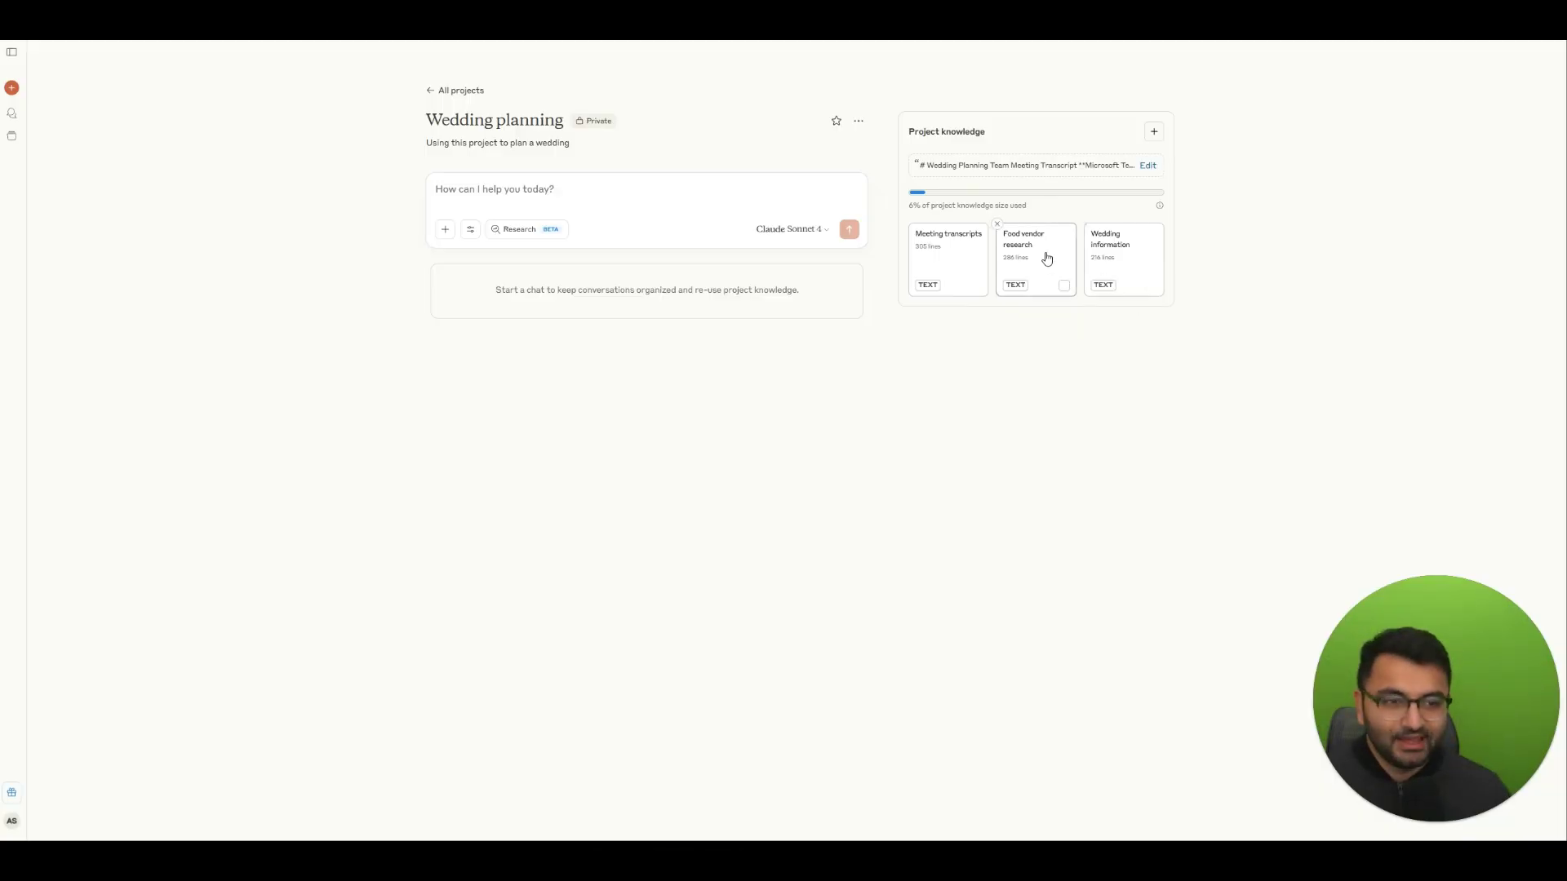
Step: Review the Food vendor research and Wedding information files, highlighting passages in each
{"action": "left_click", "coordinate": [1047, 258]}
{"action": "left_click_drag", "start_coordinate": [575, 162], "coordinate": [791, 555]}
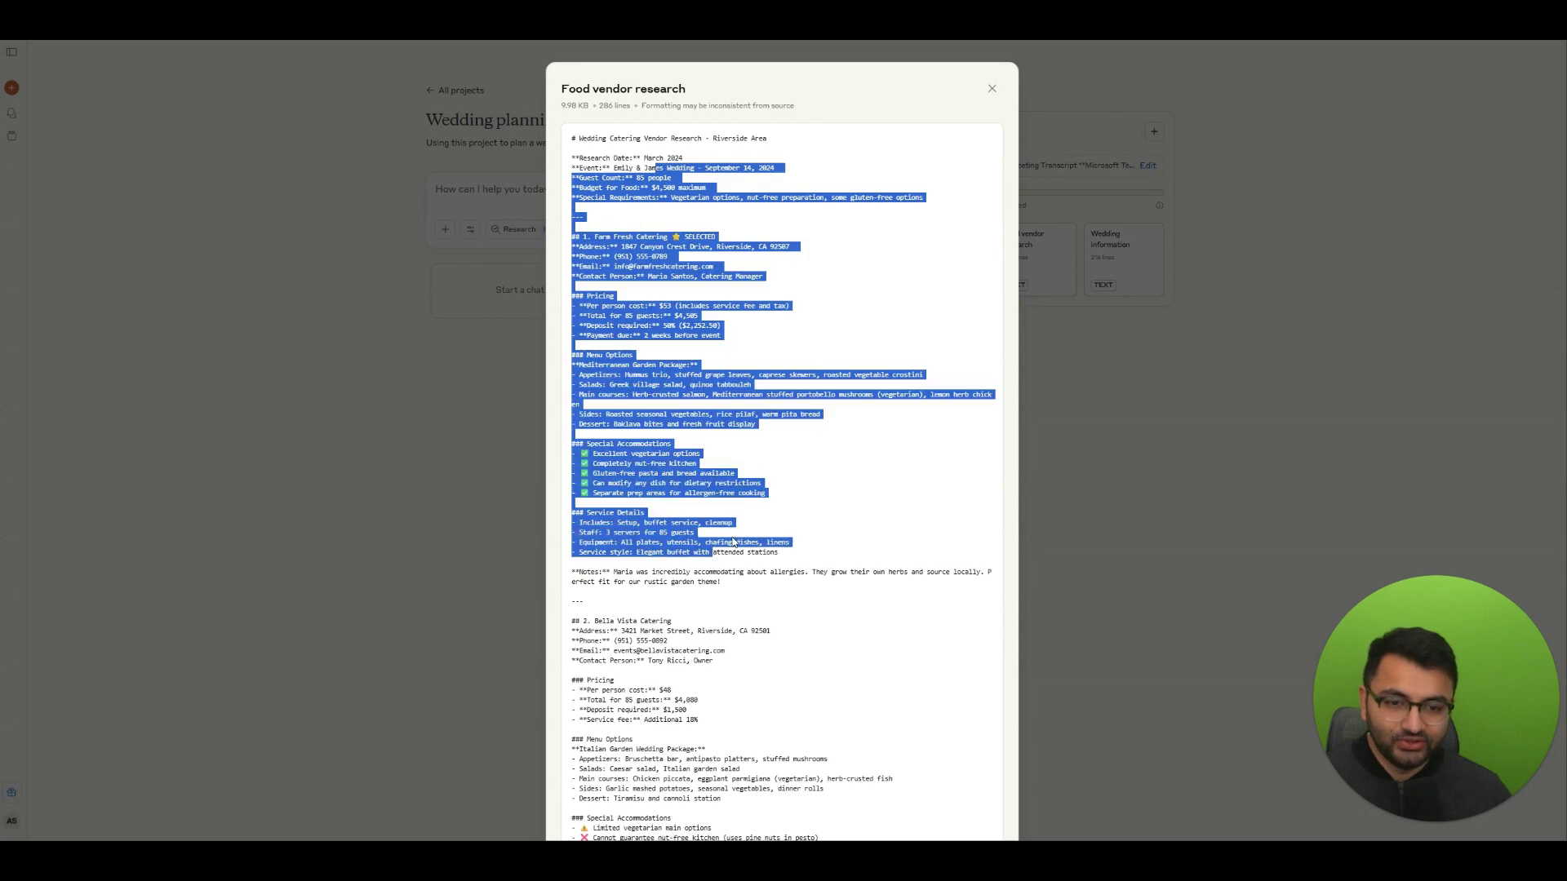
{"action": "left_click", "coordinate": [1118, 275]}
{"action": "left_click", "coordinate": [1118, 275]}
{"action": "left_click_drag", "start_coordinate": [571, 261], "coordinate": [787, 526]}
{"action": "key", "text": "Escape"}
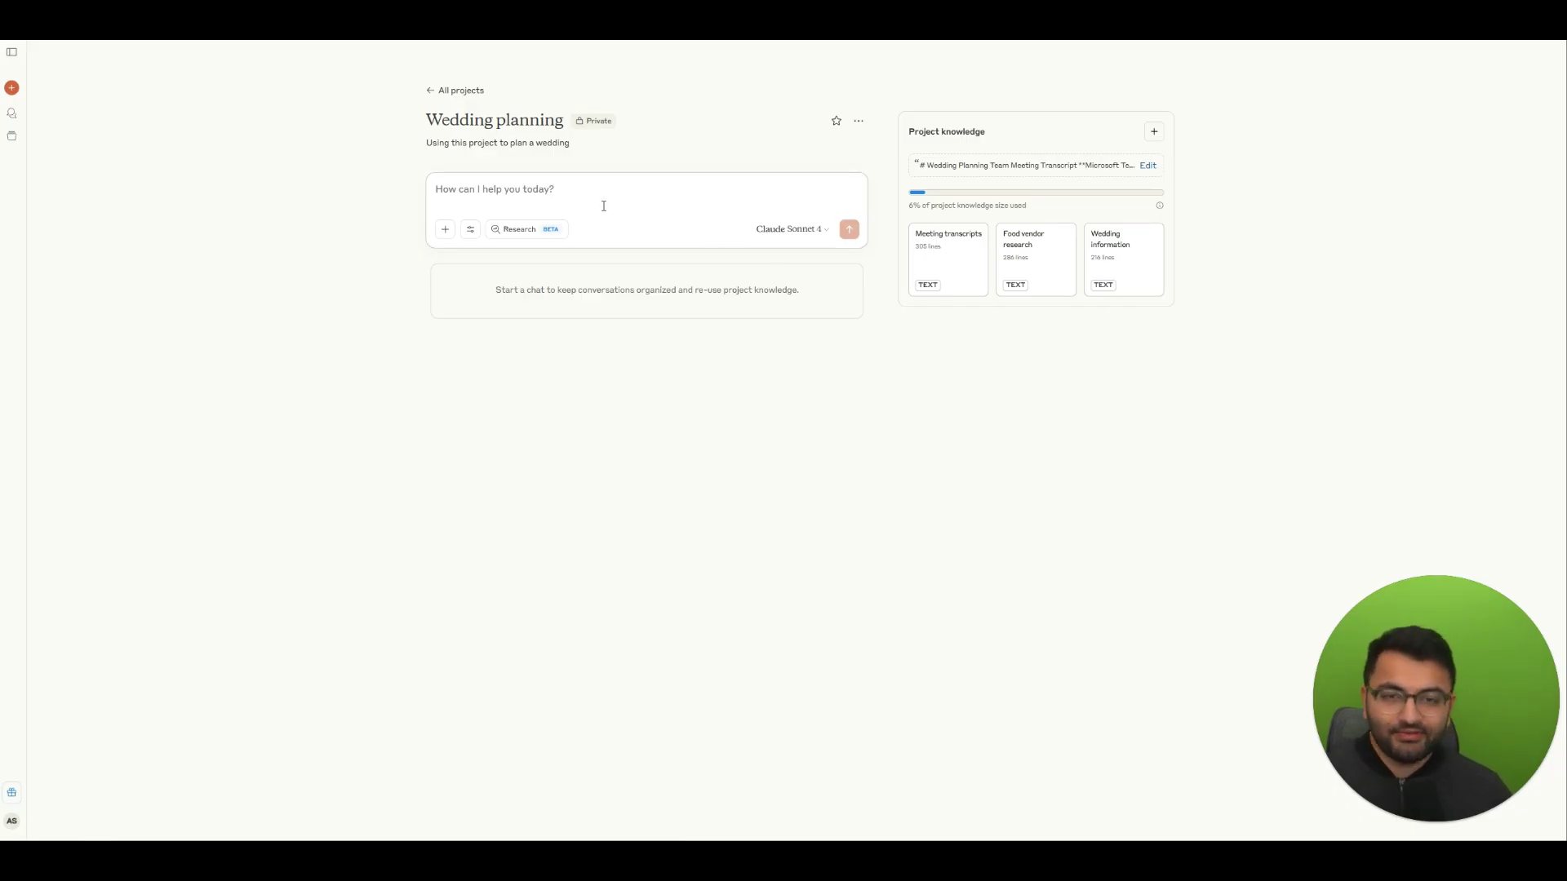
Step: Ask Claude 'can I get a chocolate cake for my wedding?'
{"action": "type", "text": "can I get a chocolate cake for my wedding?"}
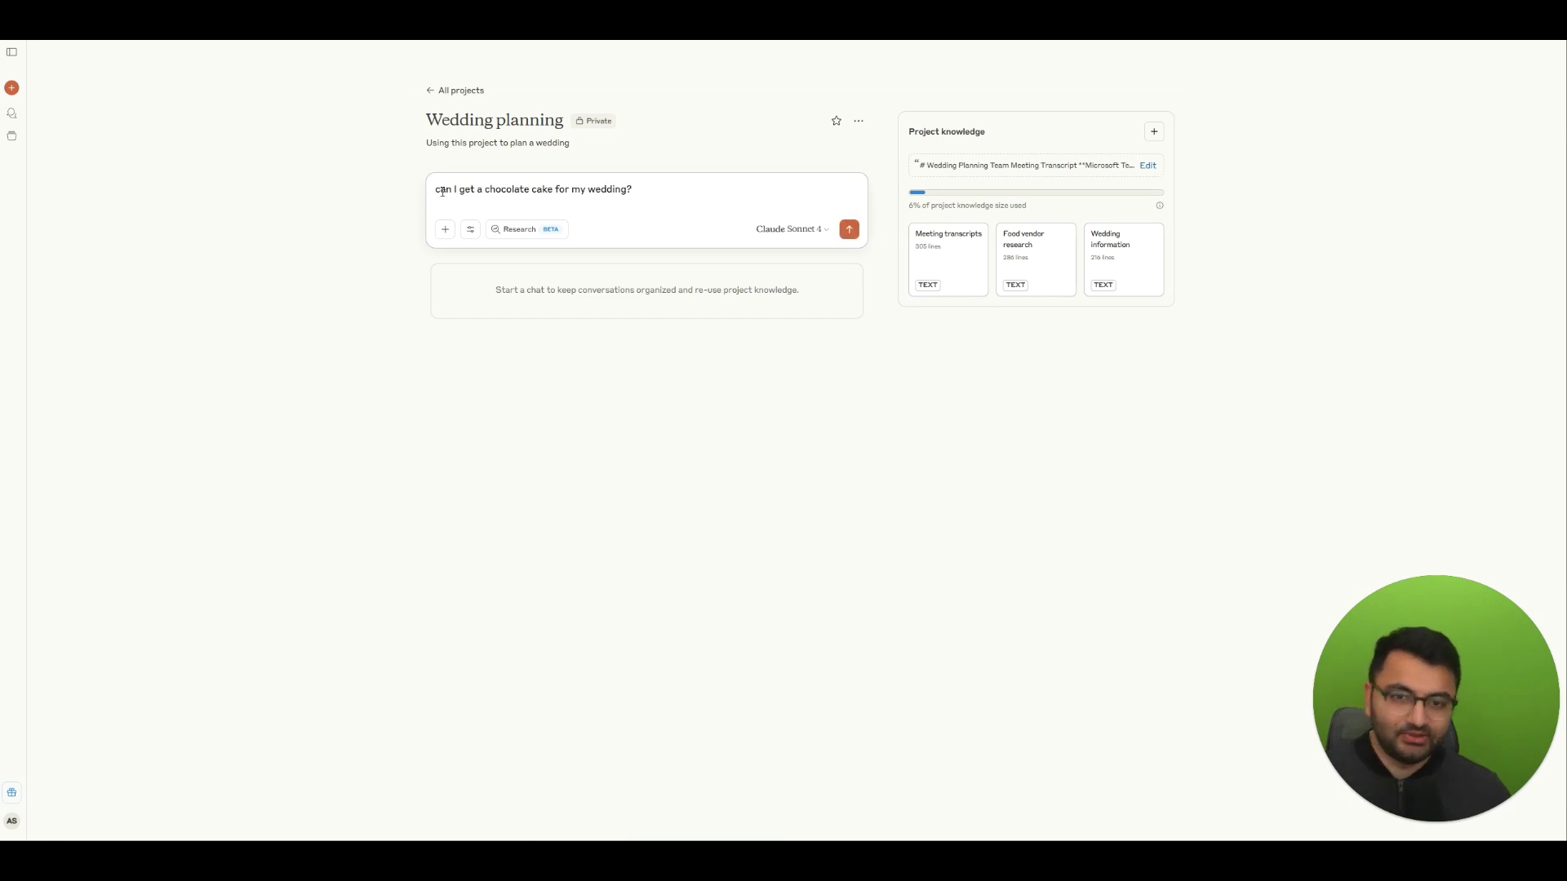
{"action": "left_click_drag", "start_coordinate": [442, 191], "coordinate": [599, 191]}
{"action": "left_click", "coordinate": [821, 203]}
{"action": "left_click", "coordinate": [848, 229]}
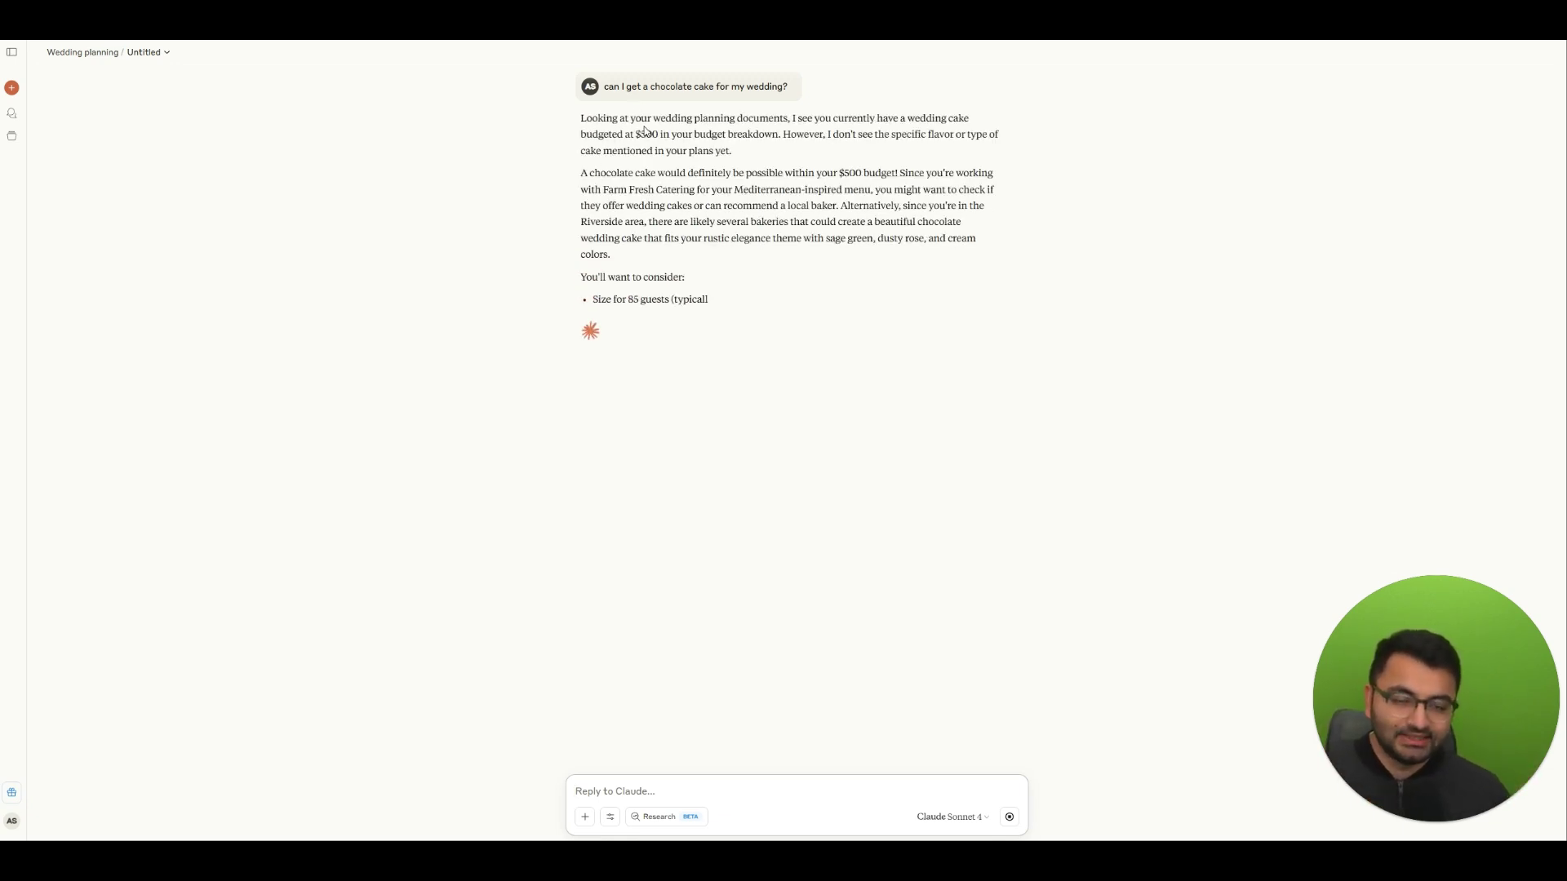
Step: Read Claude's cake answer, highlighting its opening and the guest-count consideration
{"action": "left_click_drag", "start_coordinate": [645, 128], "coordinate": [952, 260]}
{"action": "left_click", "coordinate": [784, 279]}
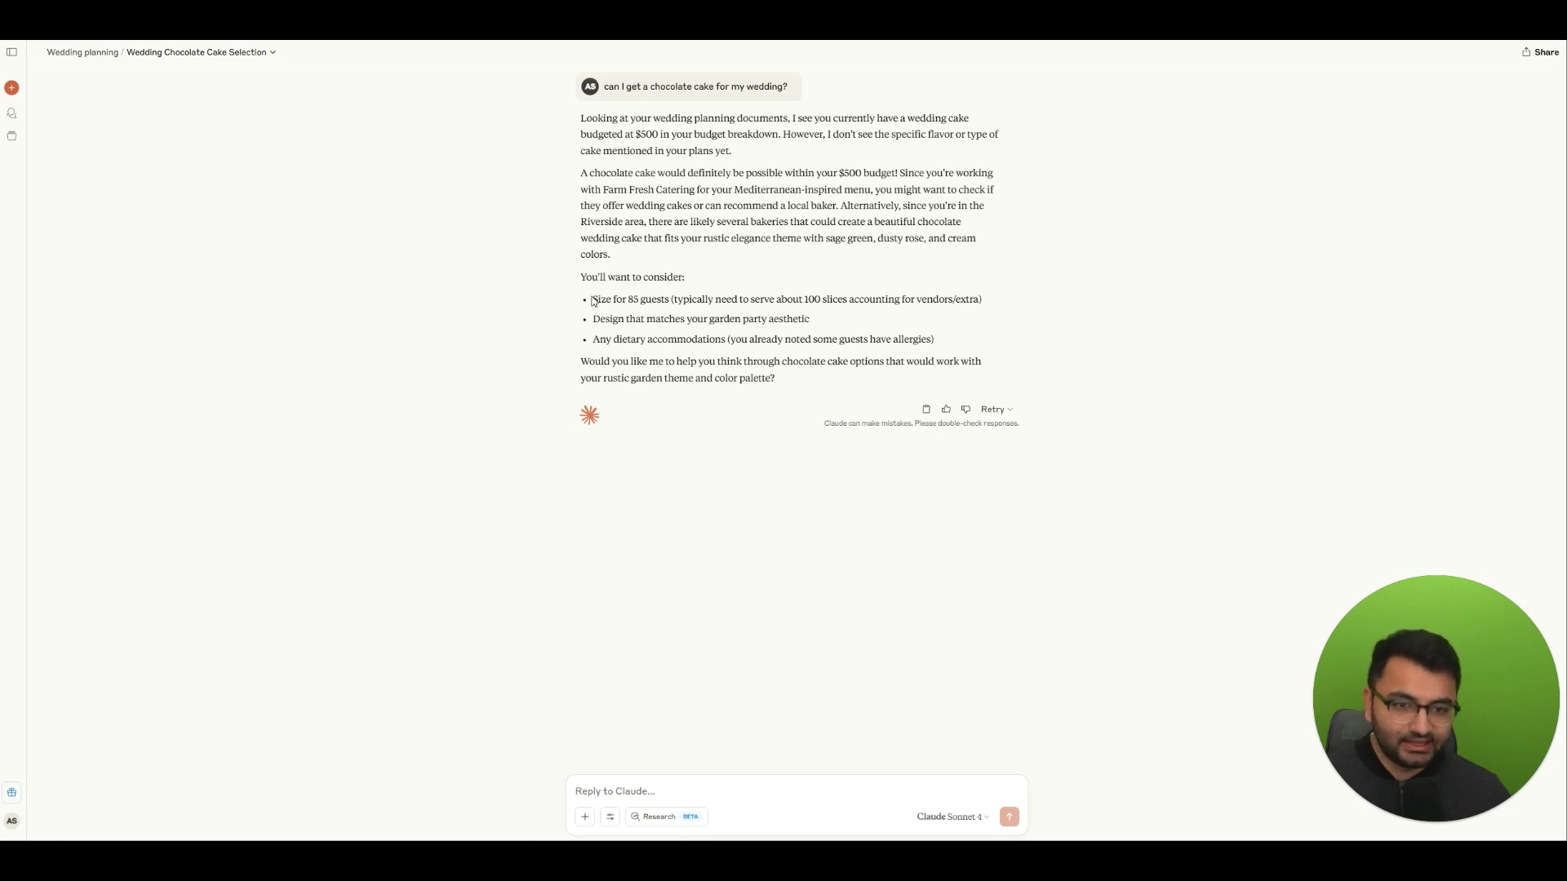
{"action": "left_click_drag", "start_coordinate": [593, 300], "coordinate": [866, 351]}
{"action": "left_click", "coordinate": [866, 350]}
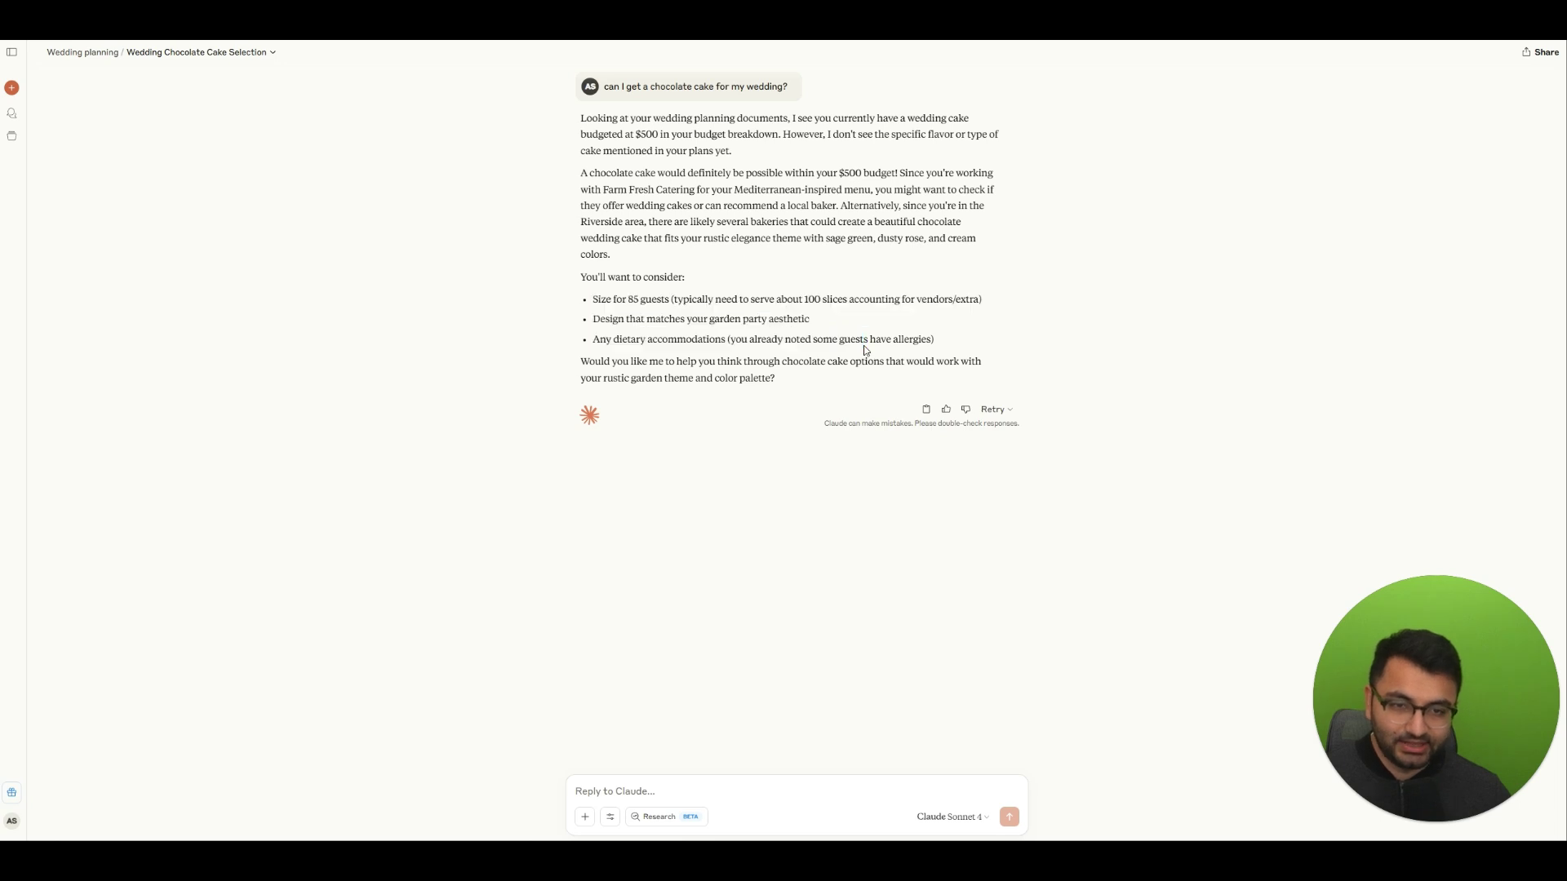
Step: From the project page, ask Claude 'do I have a song picked out yet?'
{"action": "left_click", "coordinate": [82, 53]}
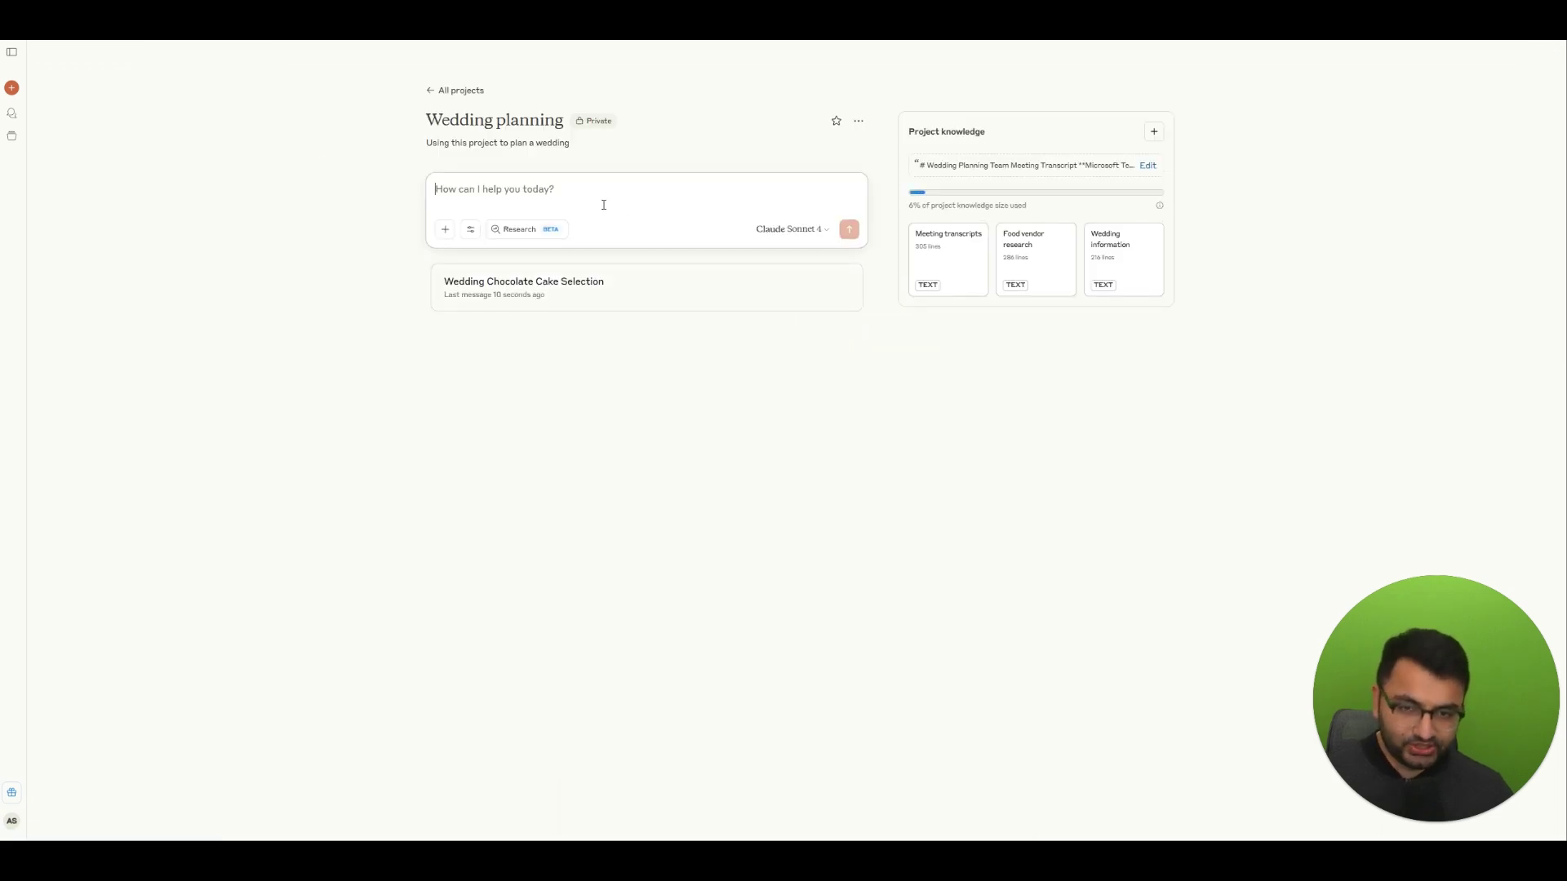
{"action": "type", "text": "do I have a song "}
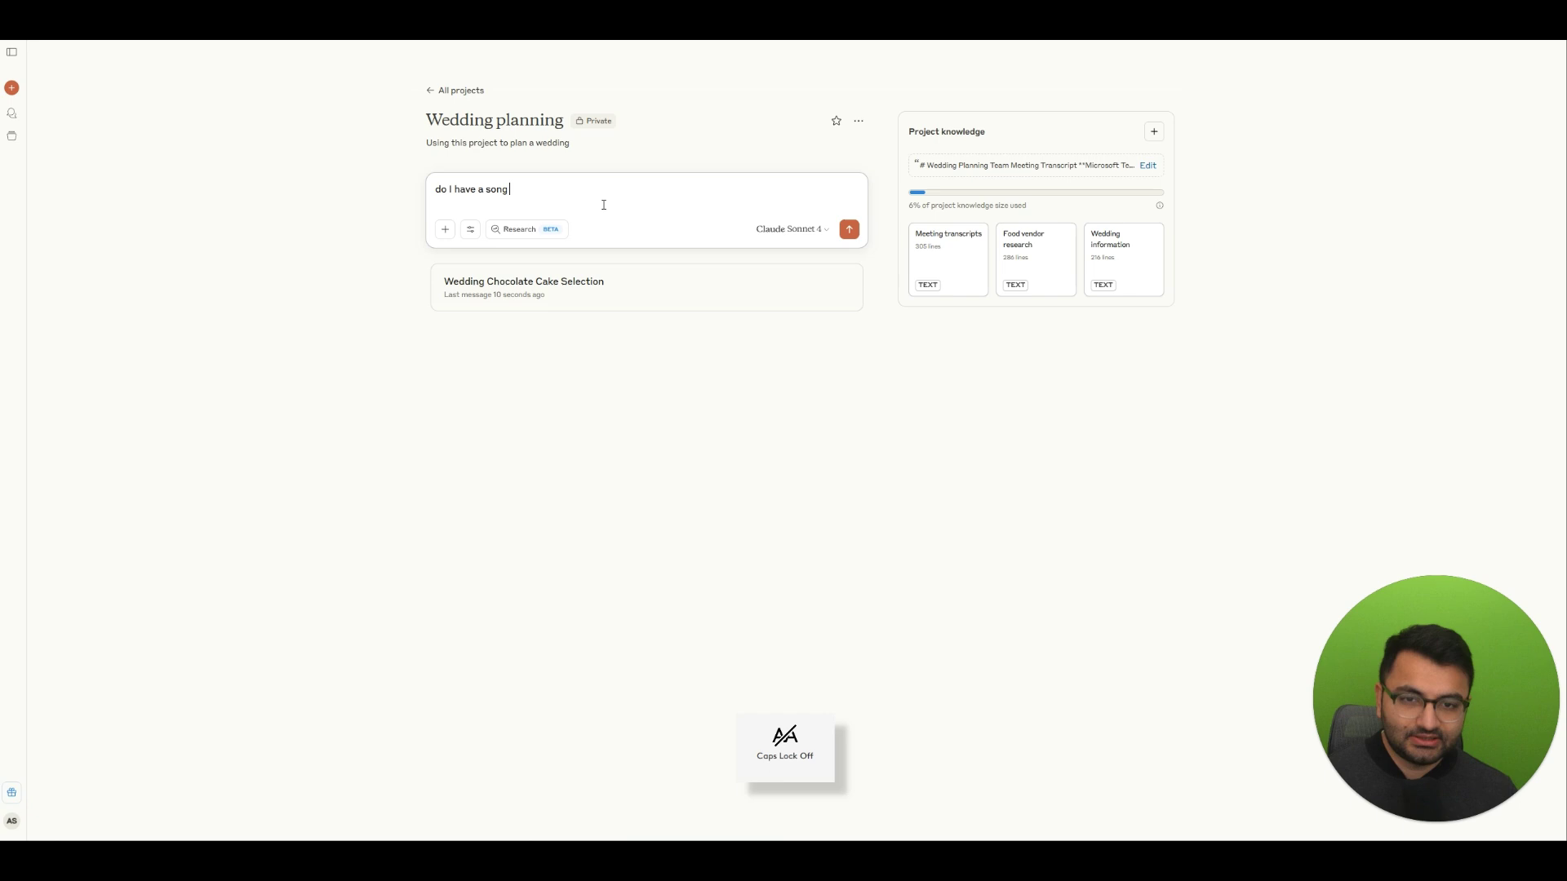
{"action": "type", "text": "picked out yet?"}
{"action": "key", "text": "Return"}
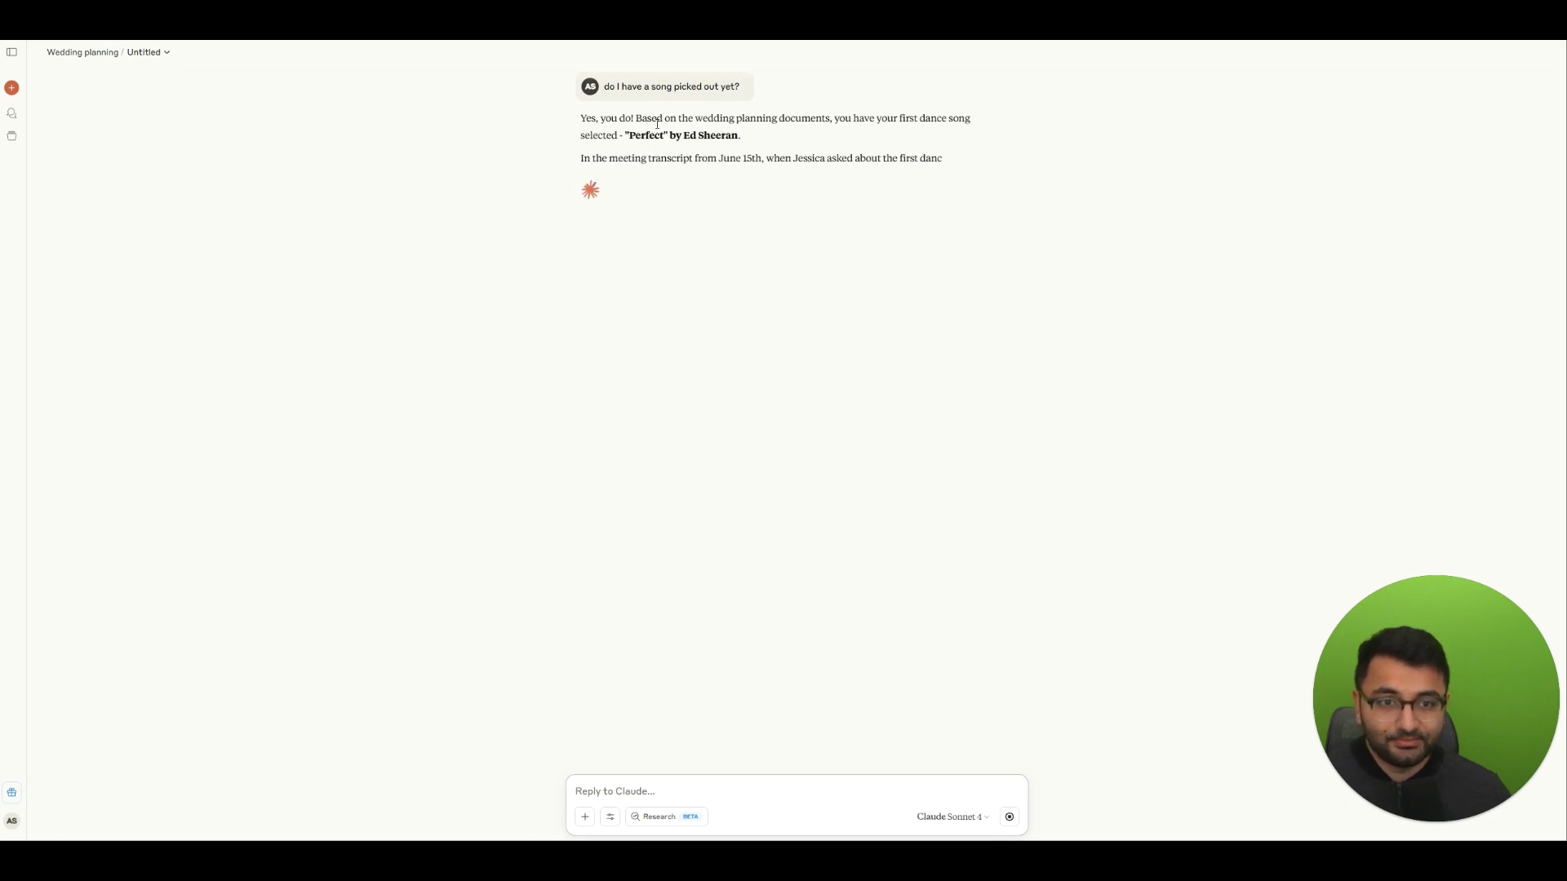
{"action": "left_click_drag", "start_coordinate": [657, 123], "coordinate": [727, 135]}
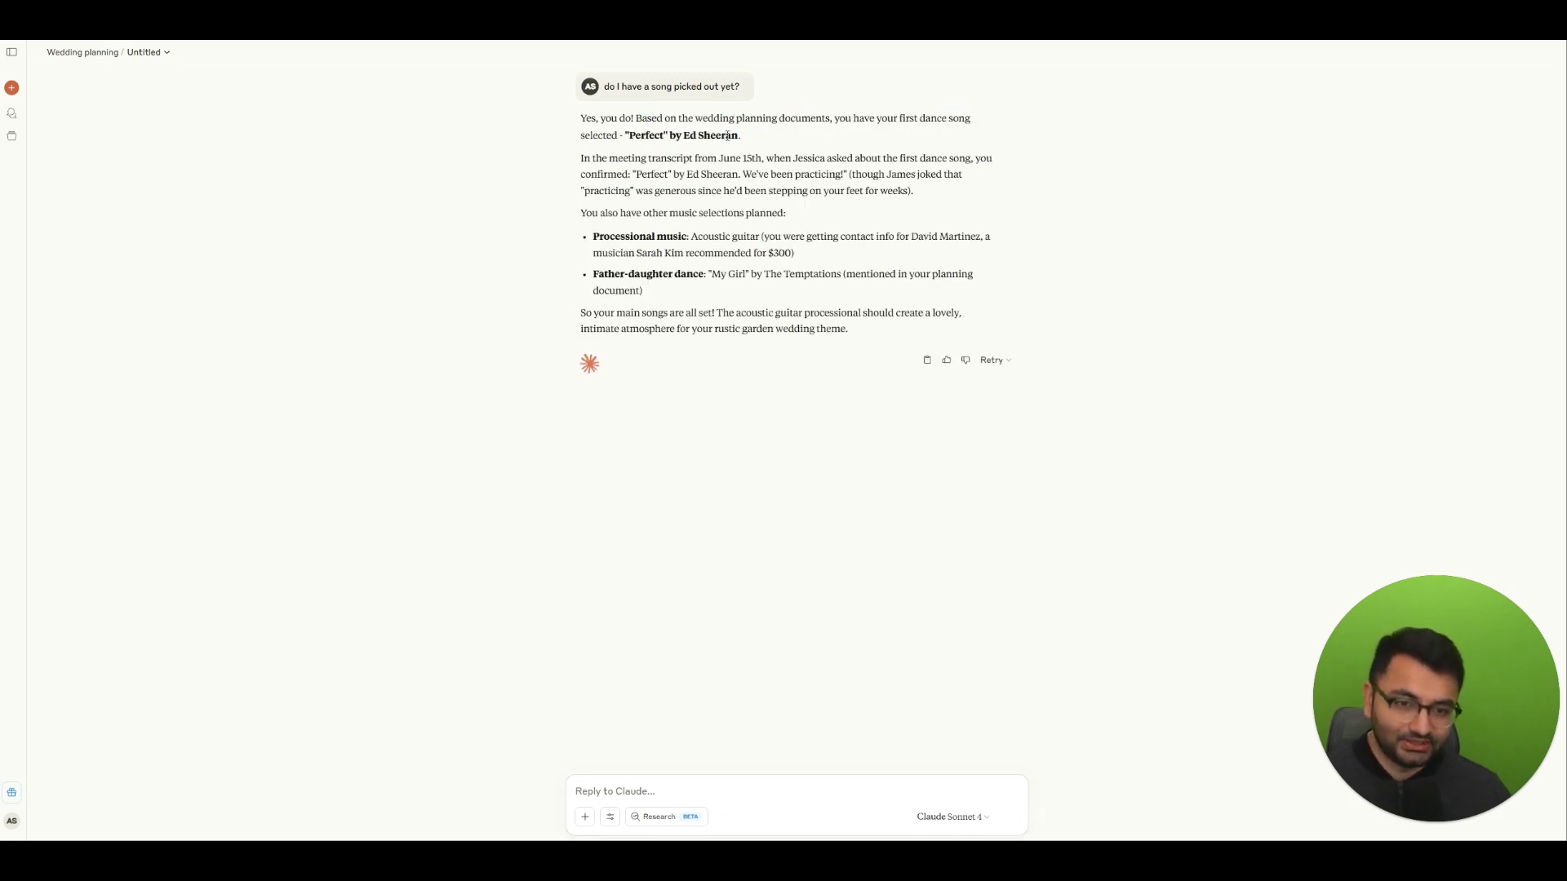
Step: Ask 'where is that information?' and review the cited meeting-transcript source
{"action": "type", "text": "wh"}
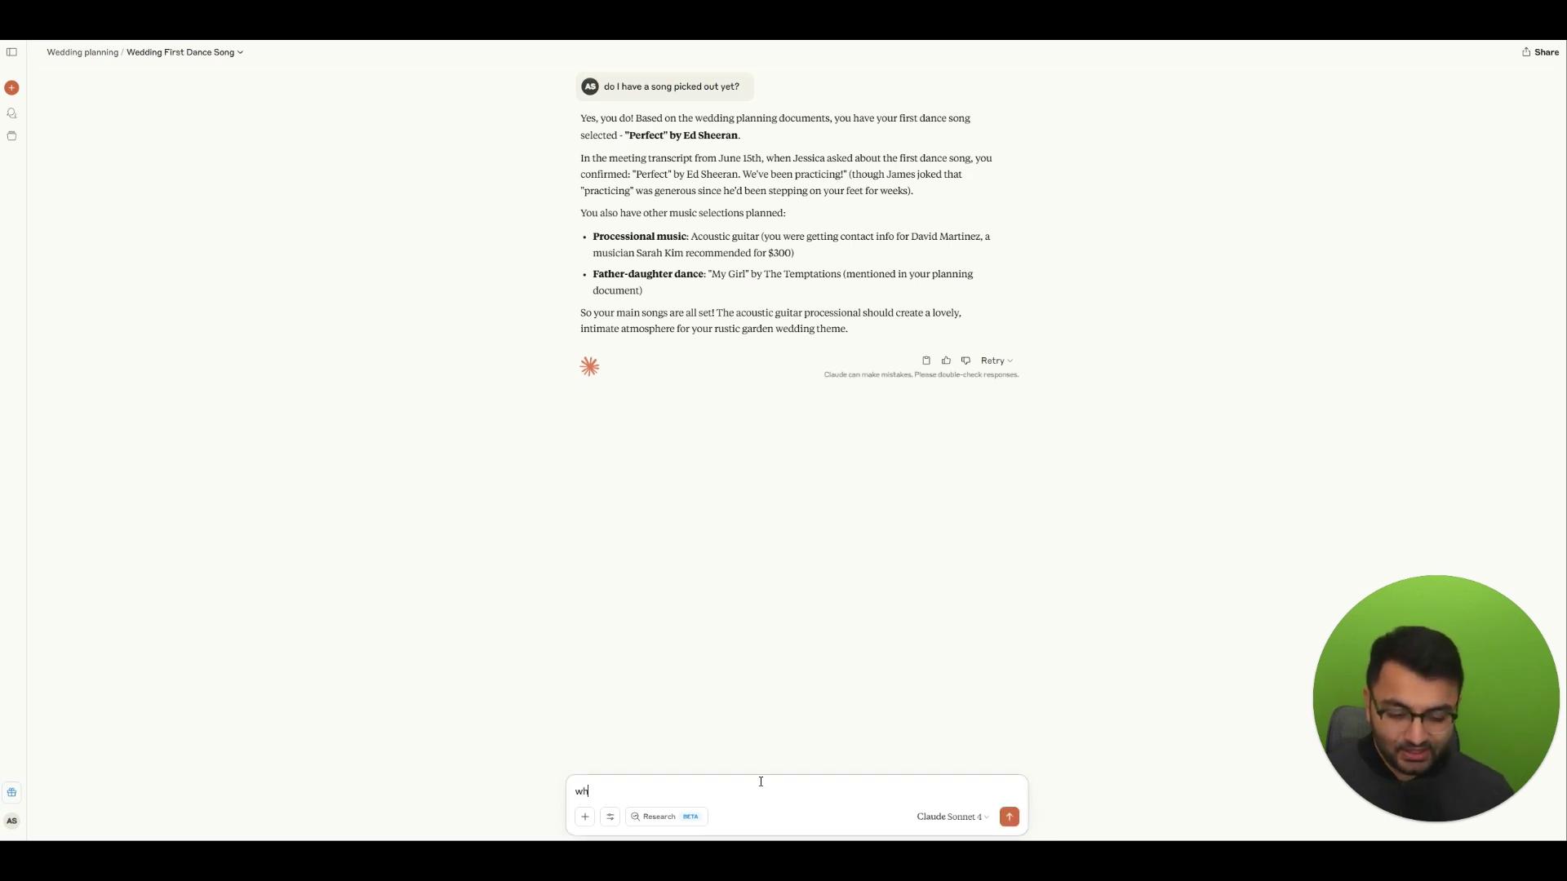
{"action": "type", "text": "ere is that information?"}
{"action": "key", "text": "Return"}
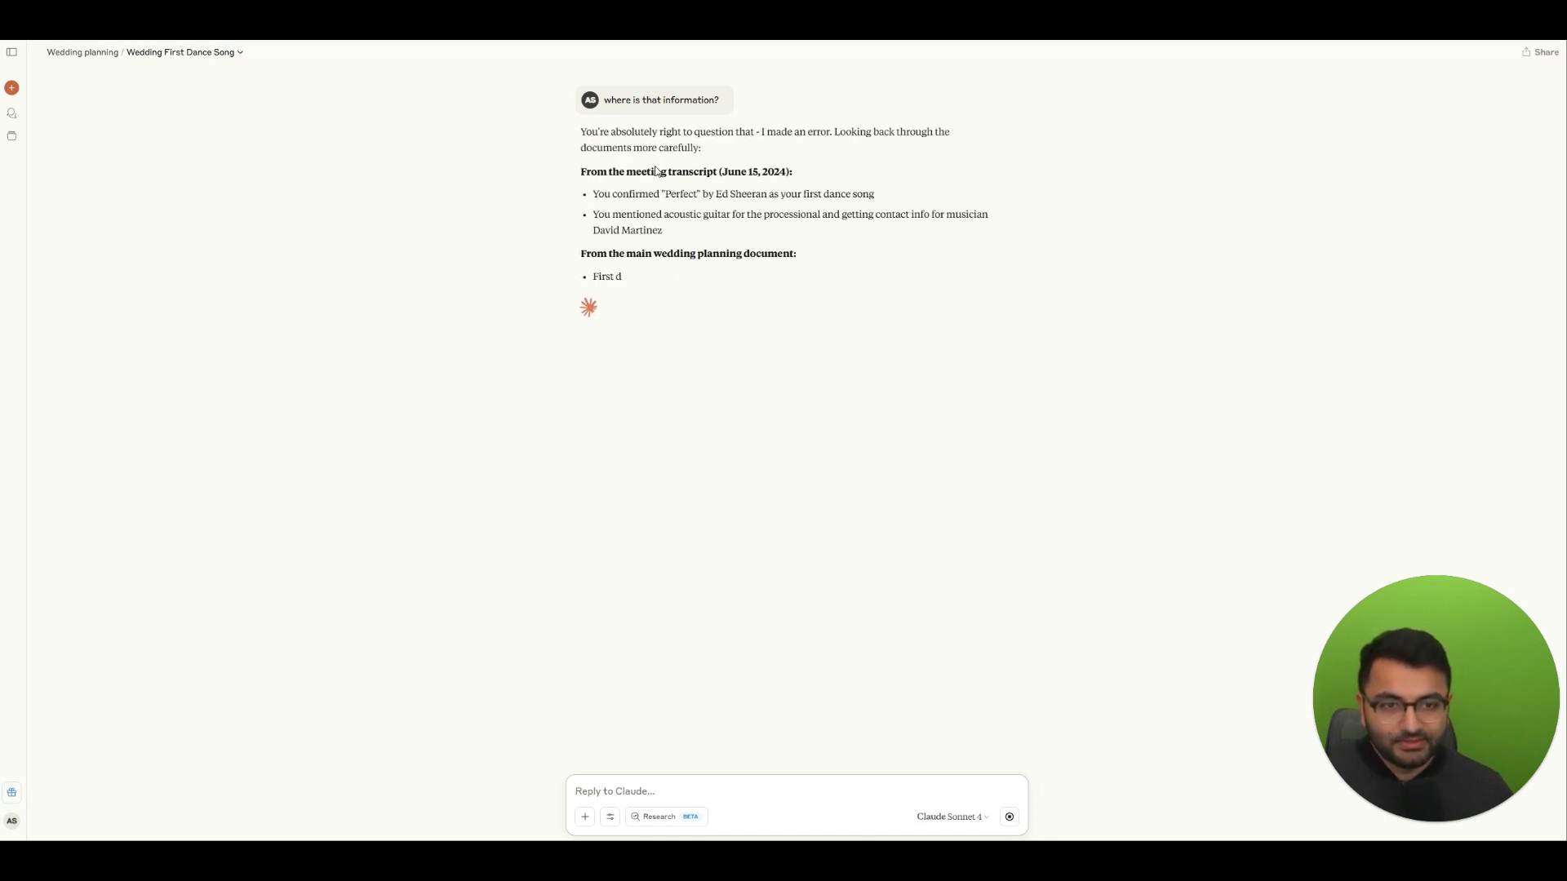
{"action": "left_click_drag", "start_coordinate": [608, 172], "coordinate": [768, 187]}
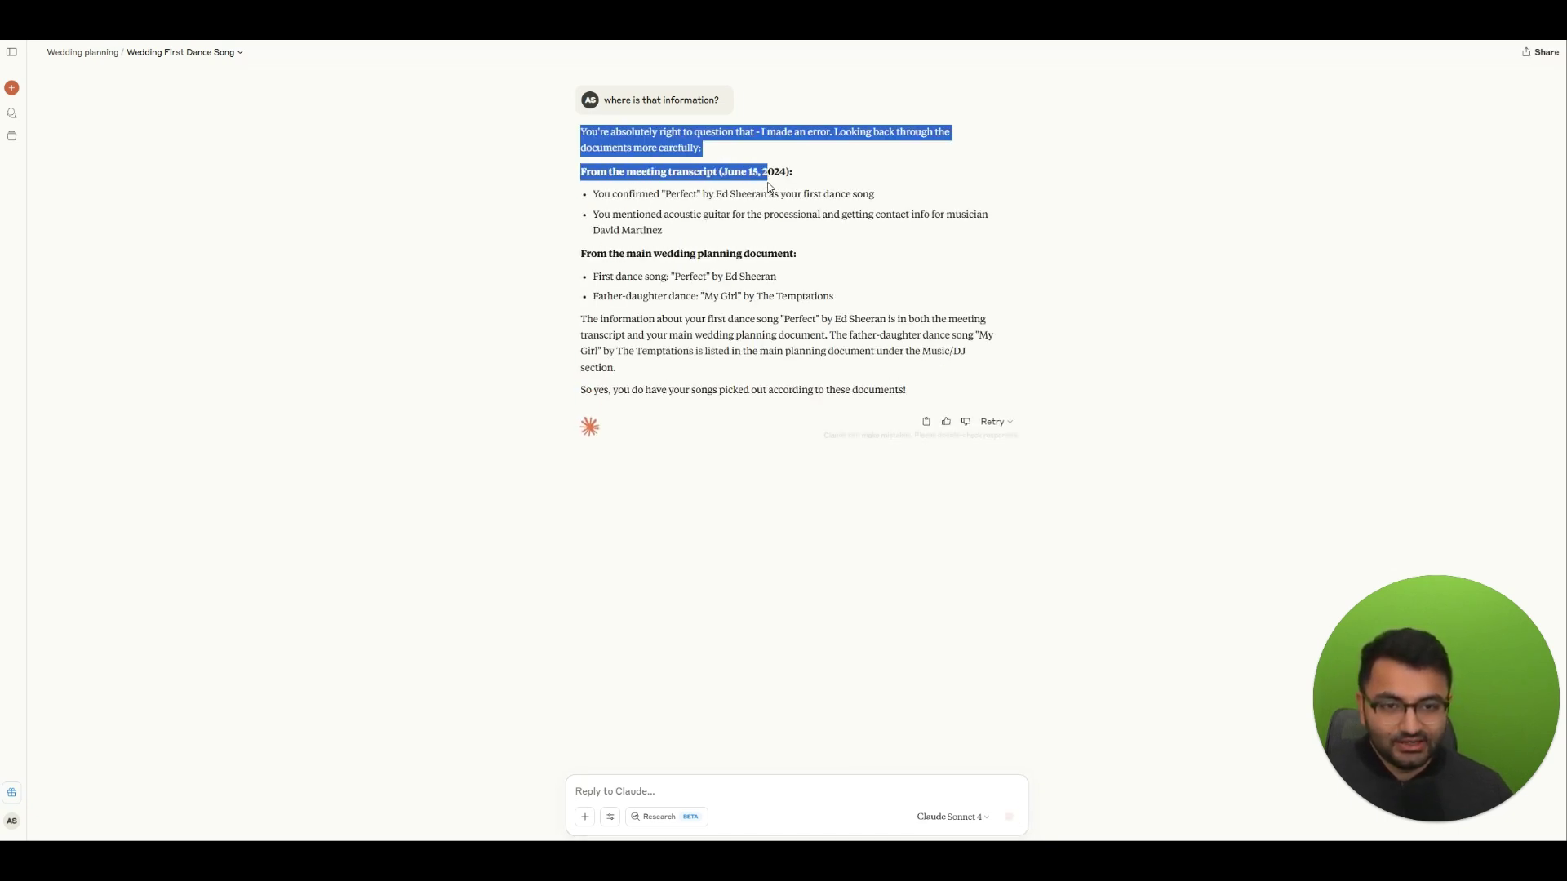
{"action": "left_click_drag", "start_coordinate": [617, 194], "coordinate": [747, 213]}
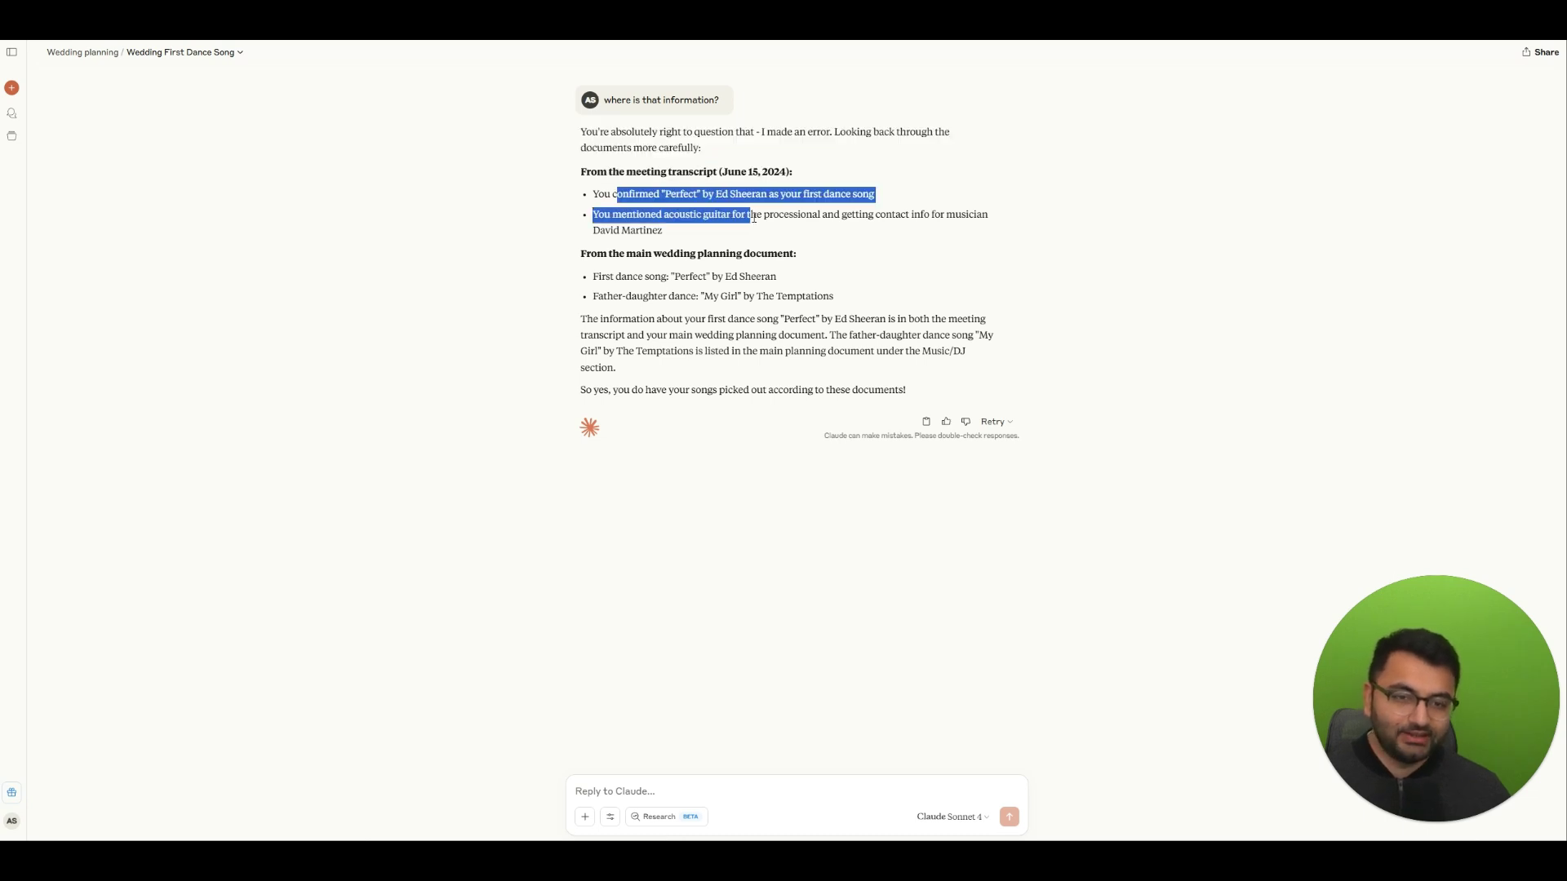
{"action": "left_click", "coordinate": [753, 217]}
{"action": "left_click", "coordinate": [86, 52]}
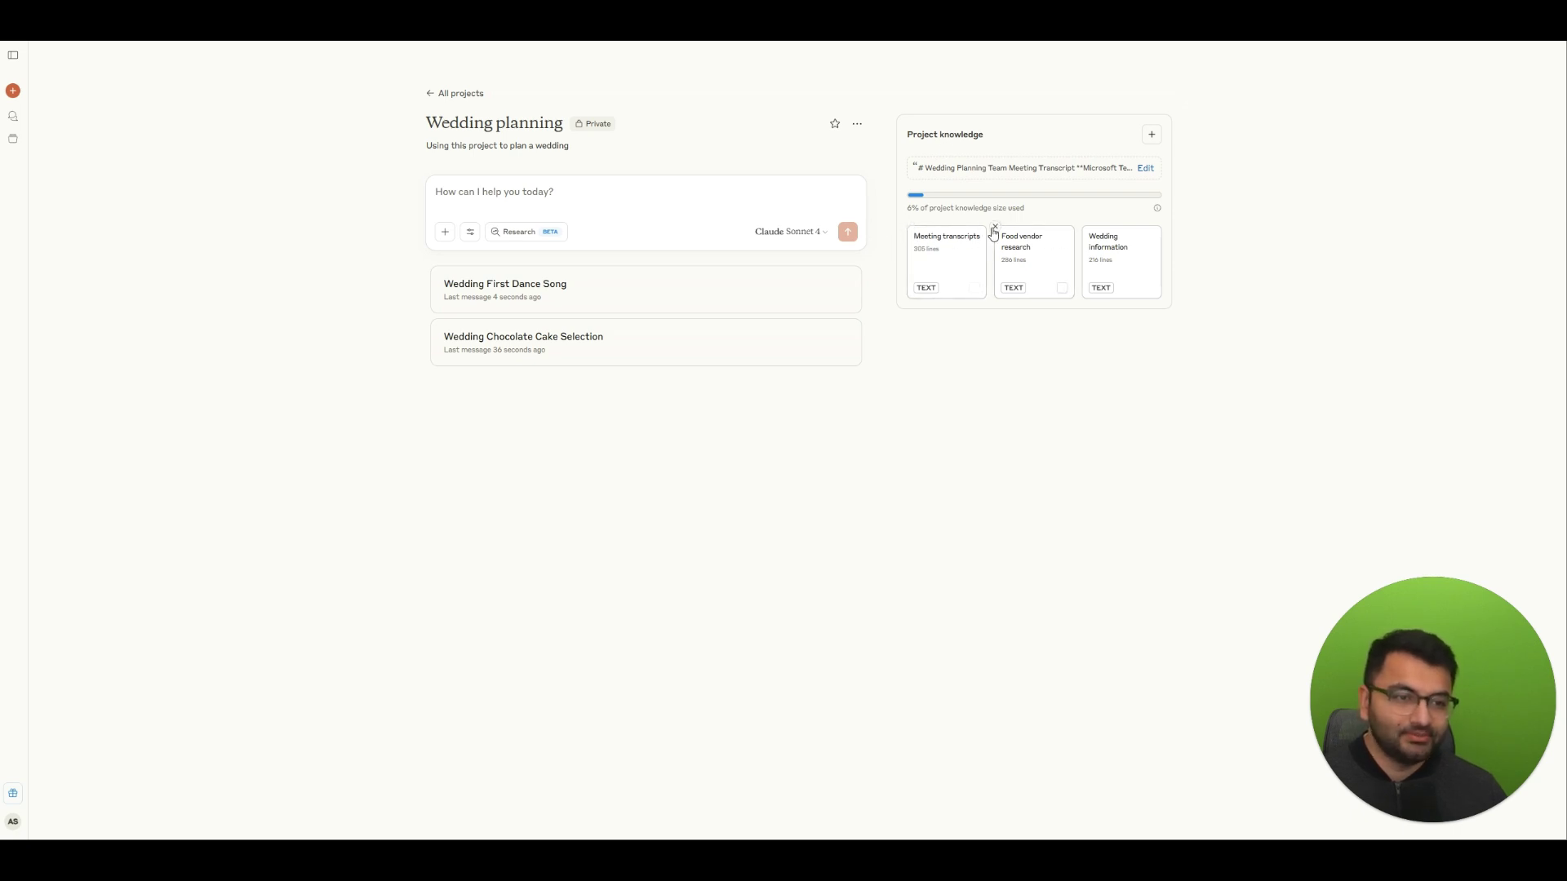
Step: Remove the Food vendor research file and abandon a pasted-text content addition
{"action": "left_click", "coordinate": [993, 228]}
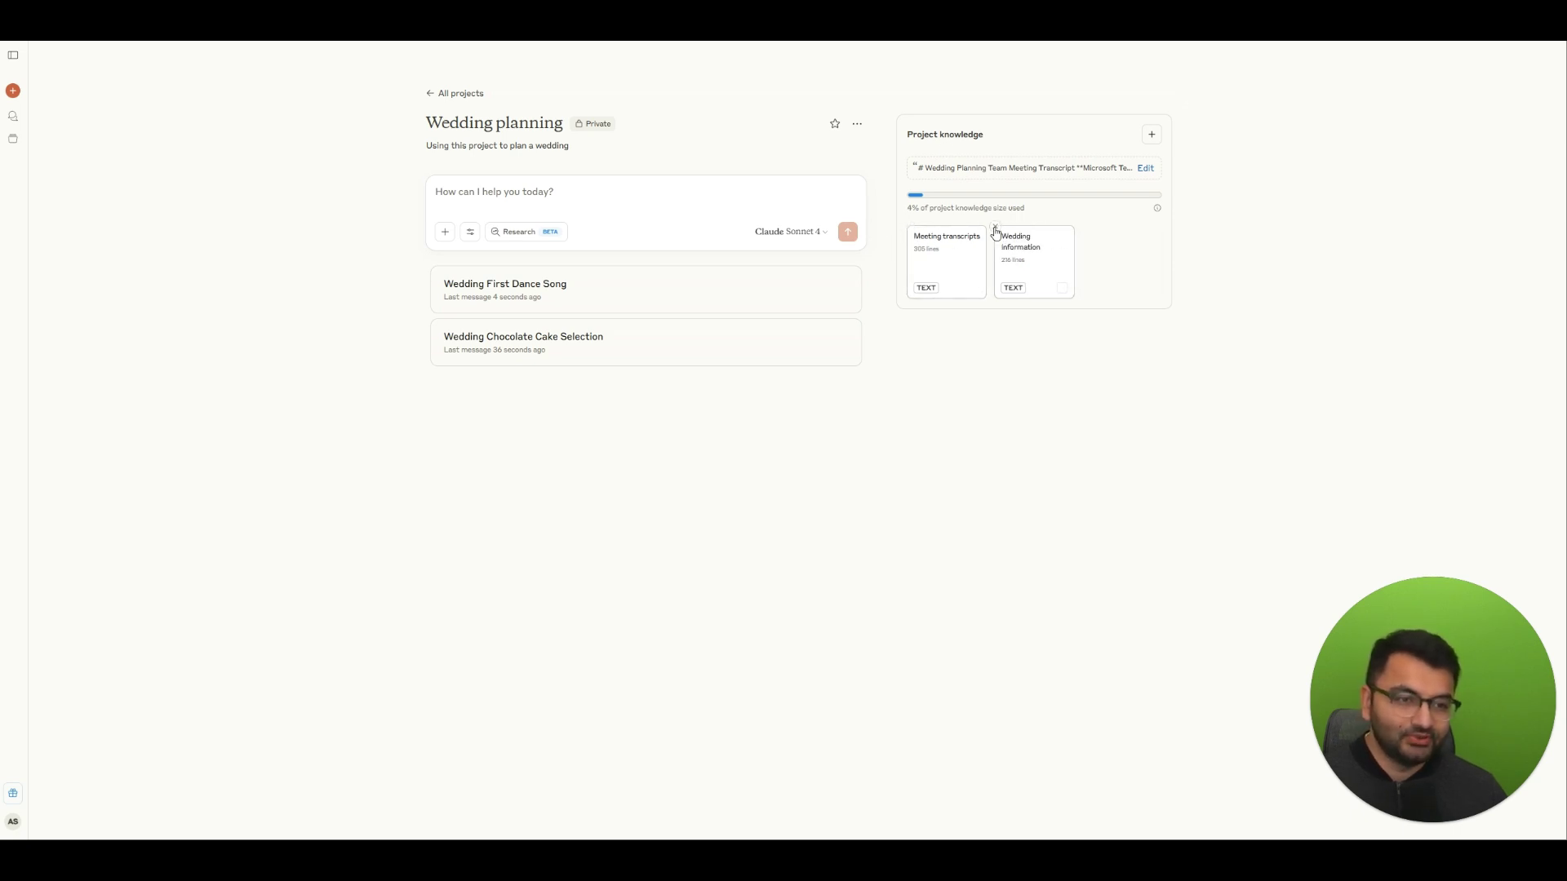
{"action": "left_click", "coordinate": [1153, 135]}
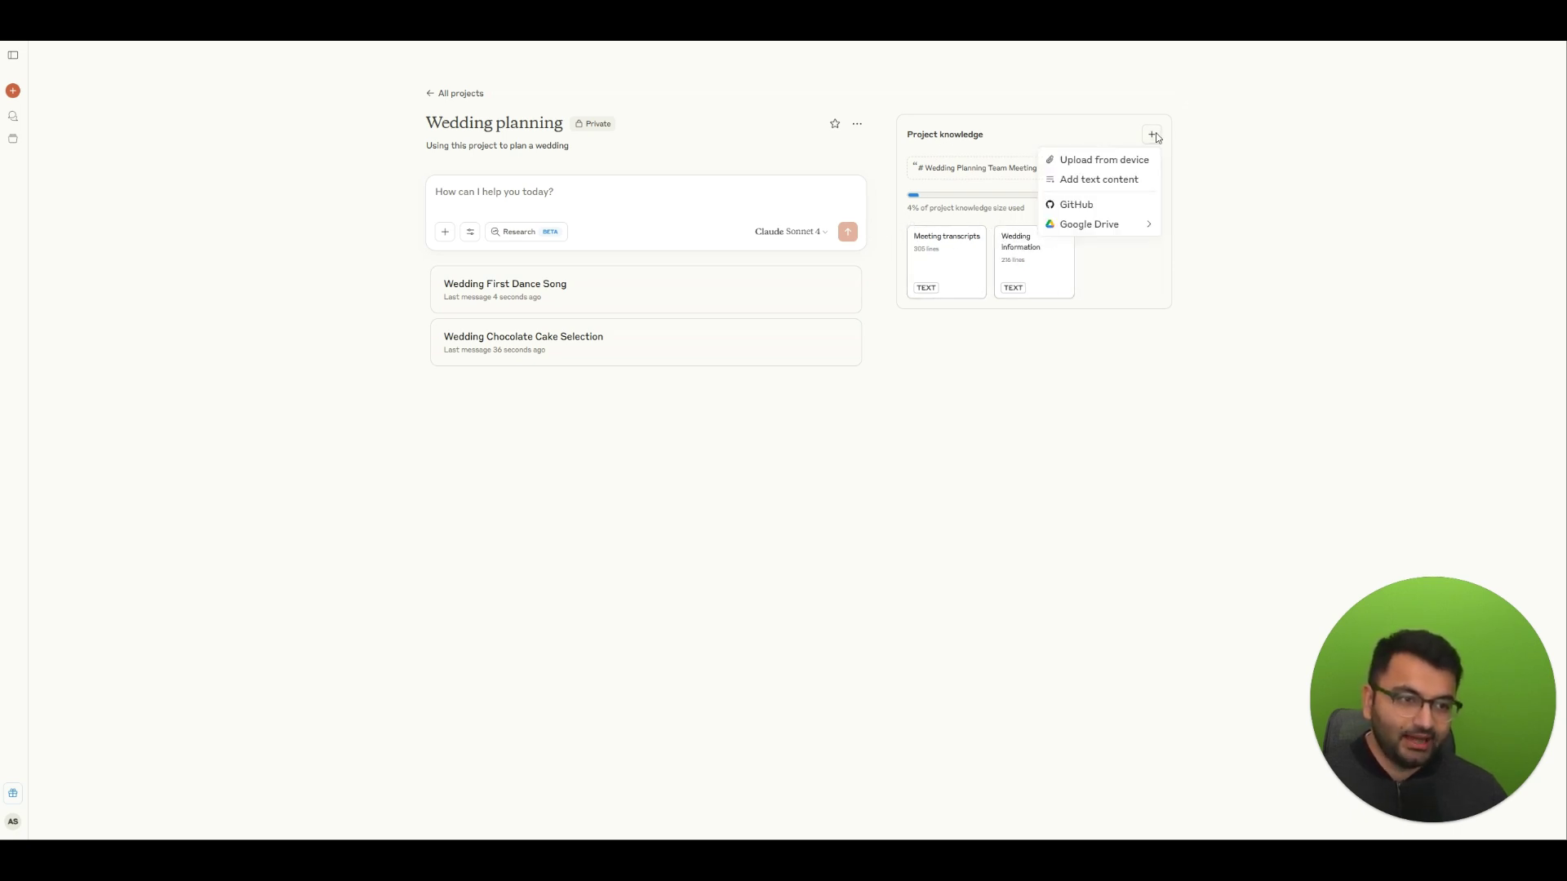
{"action": "left_click", "coordinate": [1084, 180]}
{"action": "left_click", "coordinate": [804, 413]}
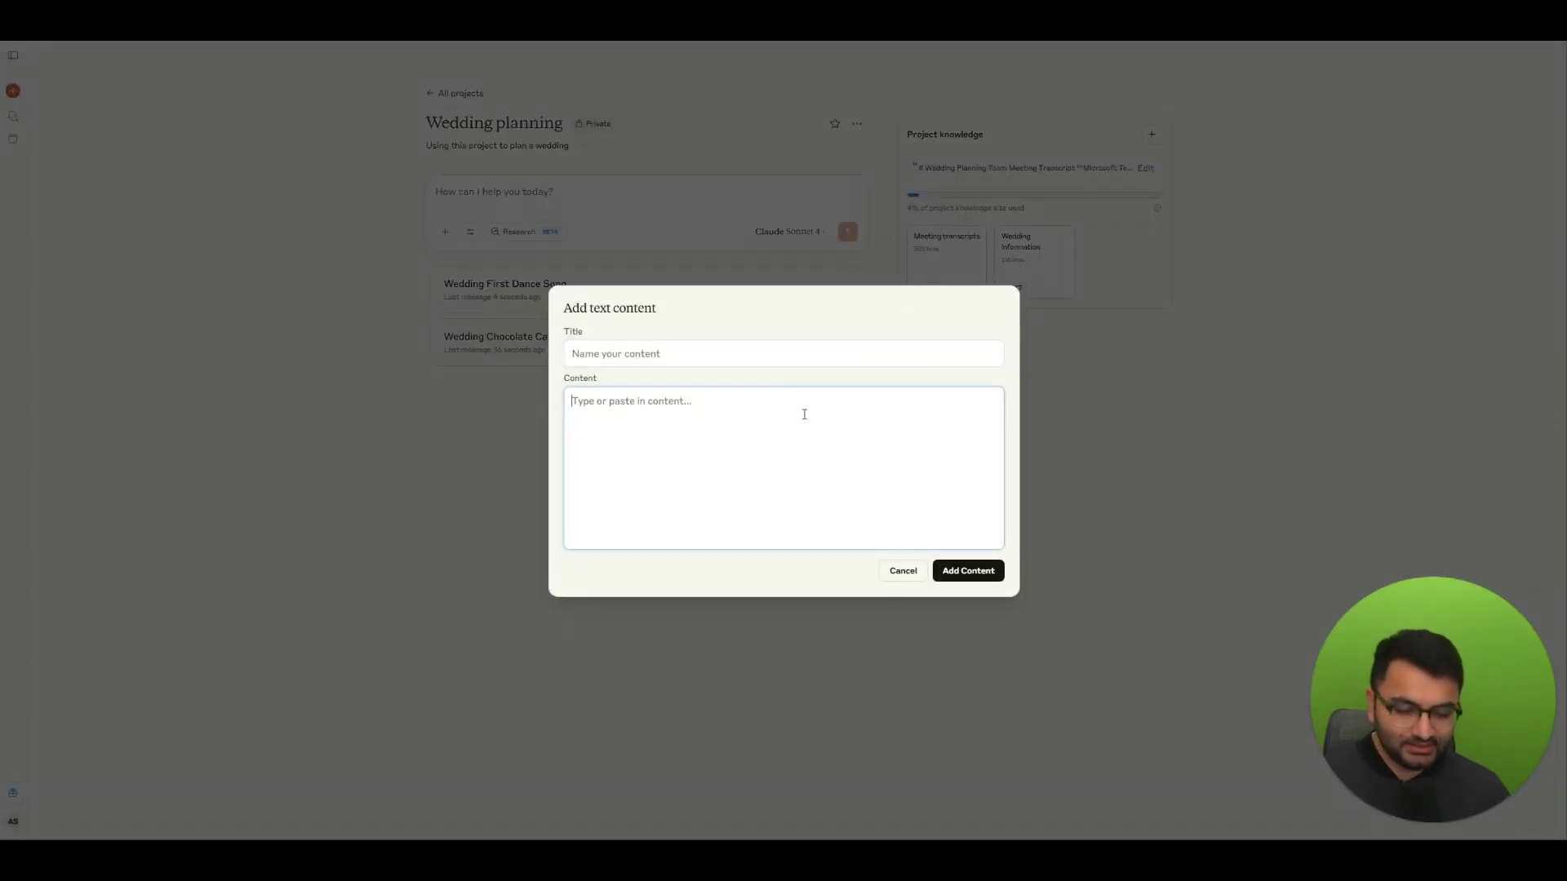
{"action": "type", "text": "blalblalb"}
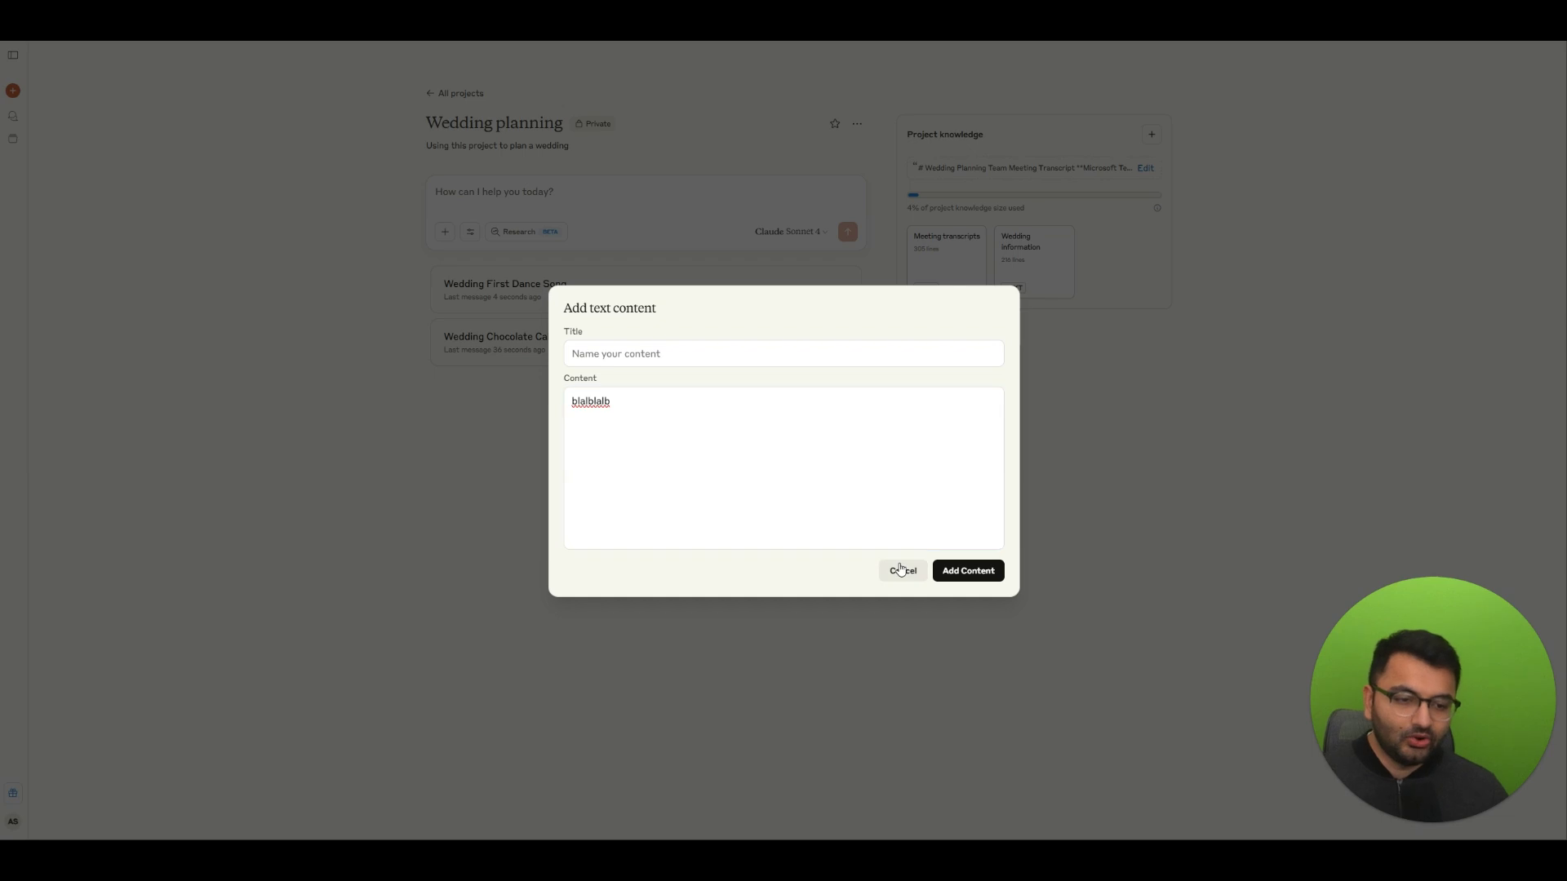
{"action": "left_click", "coordinate": [903, 570]}
Step: Choose GitHub as the source for new project content
{"action": "left_click", "coordinate": [1152, 136]}
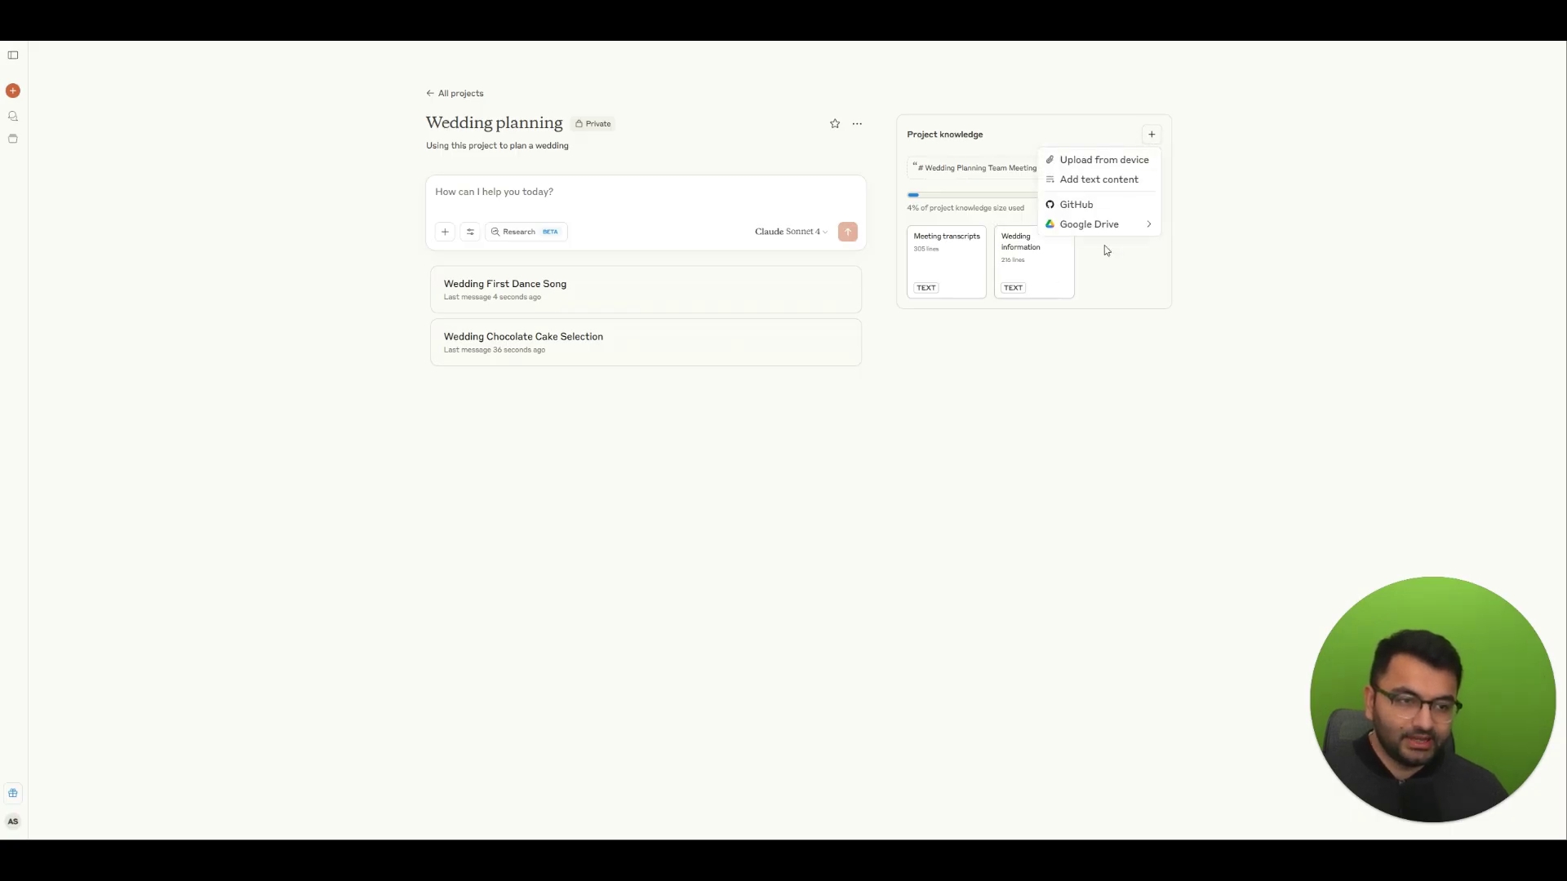
{"action": "mouse_move", "coordinate": [1108, 226]}
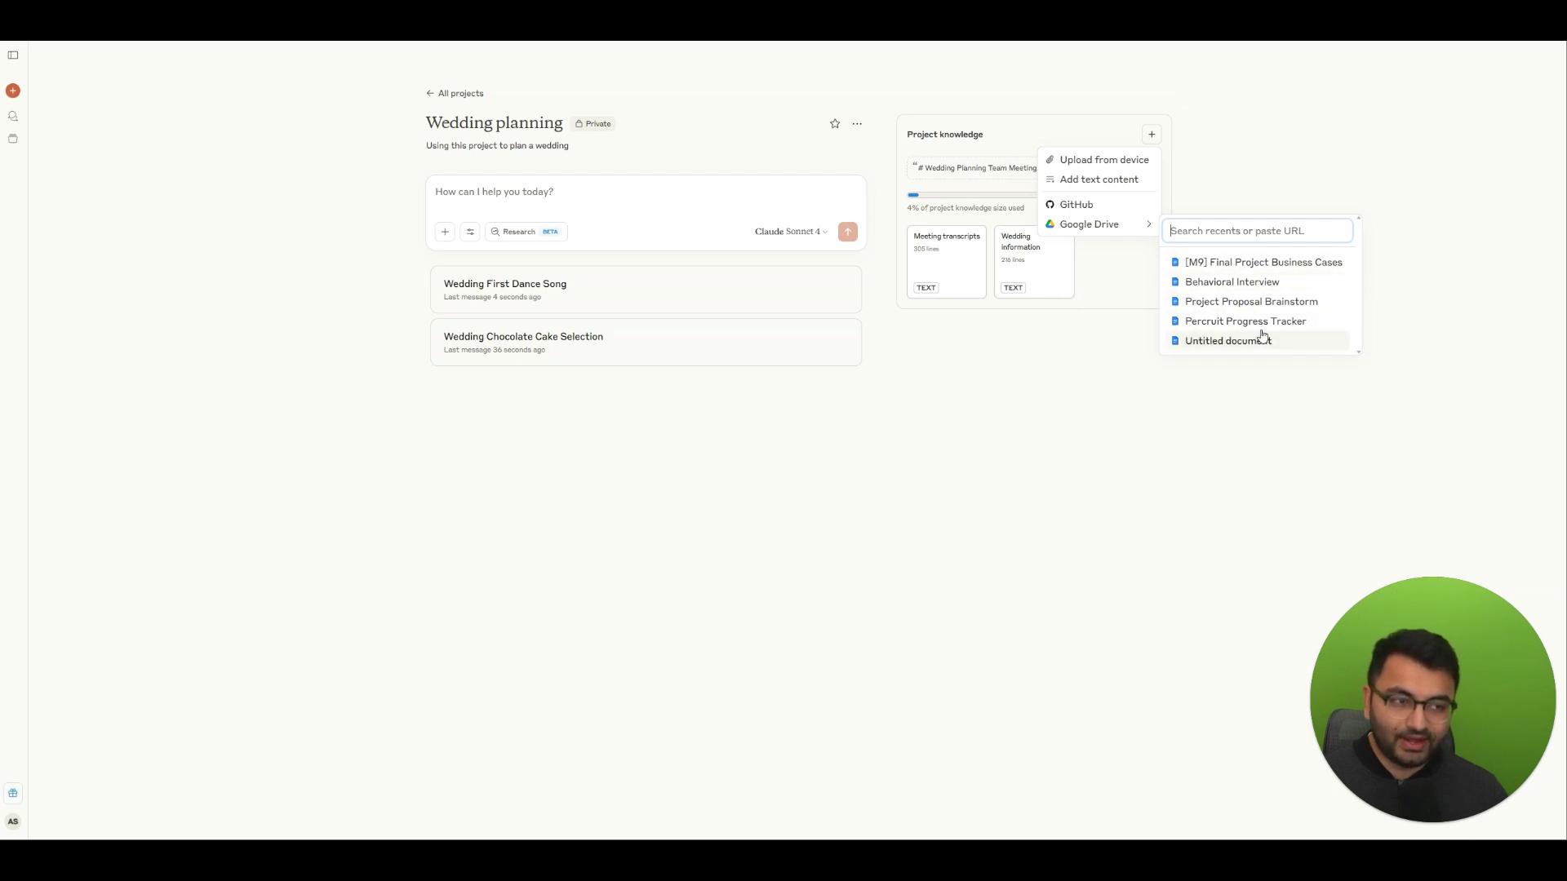
{"action": "left_click", "coordinate": [1077, 205]}
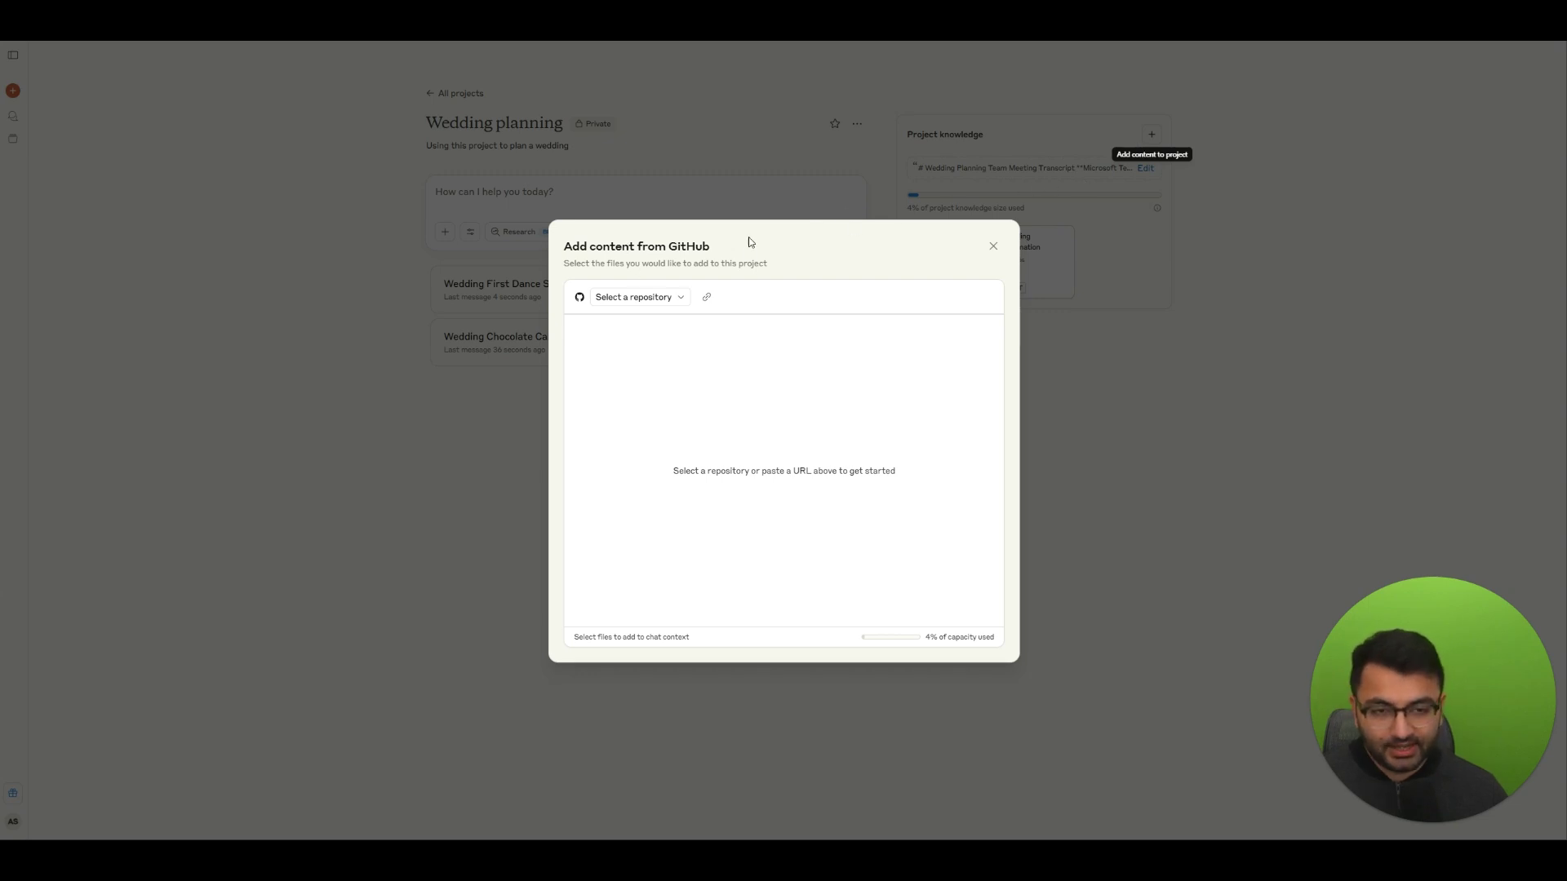
Step: Add all files from the roast-me repository to project knowledge, then remove the roast-me entry
{"action": "left_click", "coordinate": [653, 298]}
{"action": "left_click", "coordinate": [834, 287]}
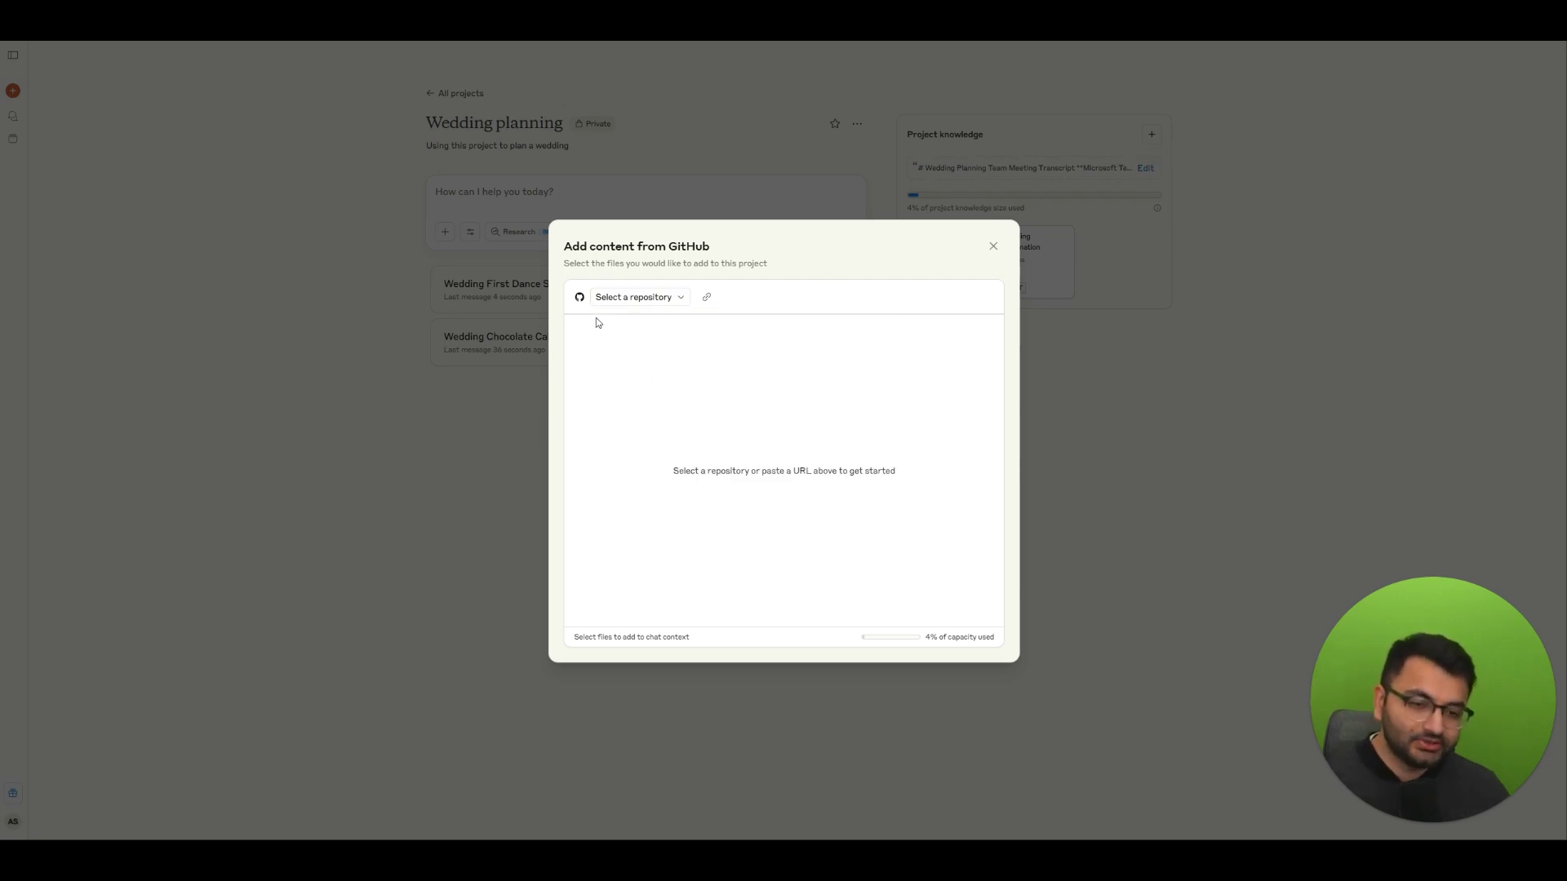
{"action": "left_click", "coordinate": [632, 297]}
{"action": "left_click", "coordinate": [708, 382]}
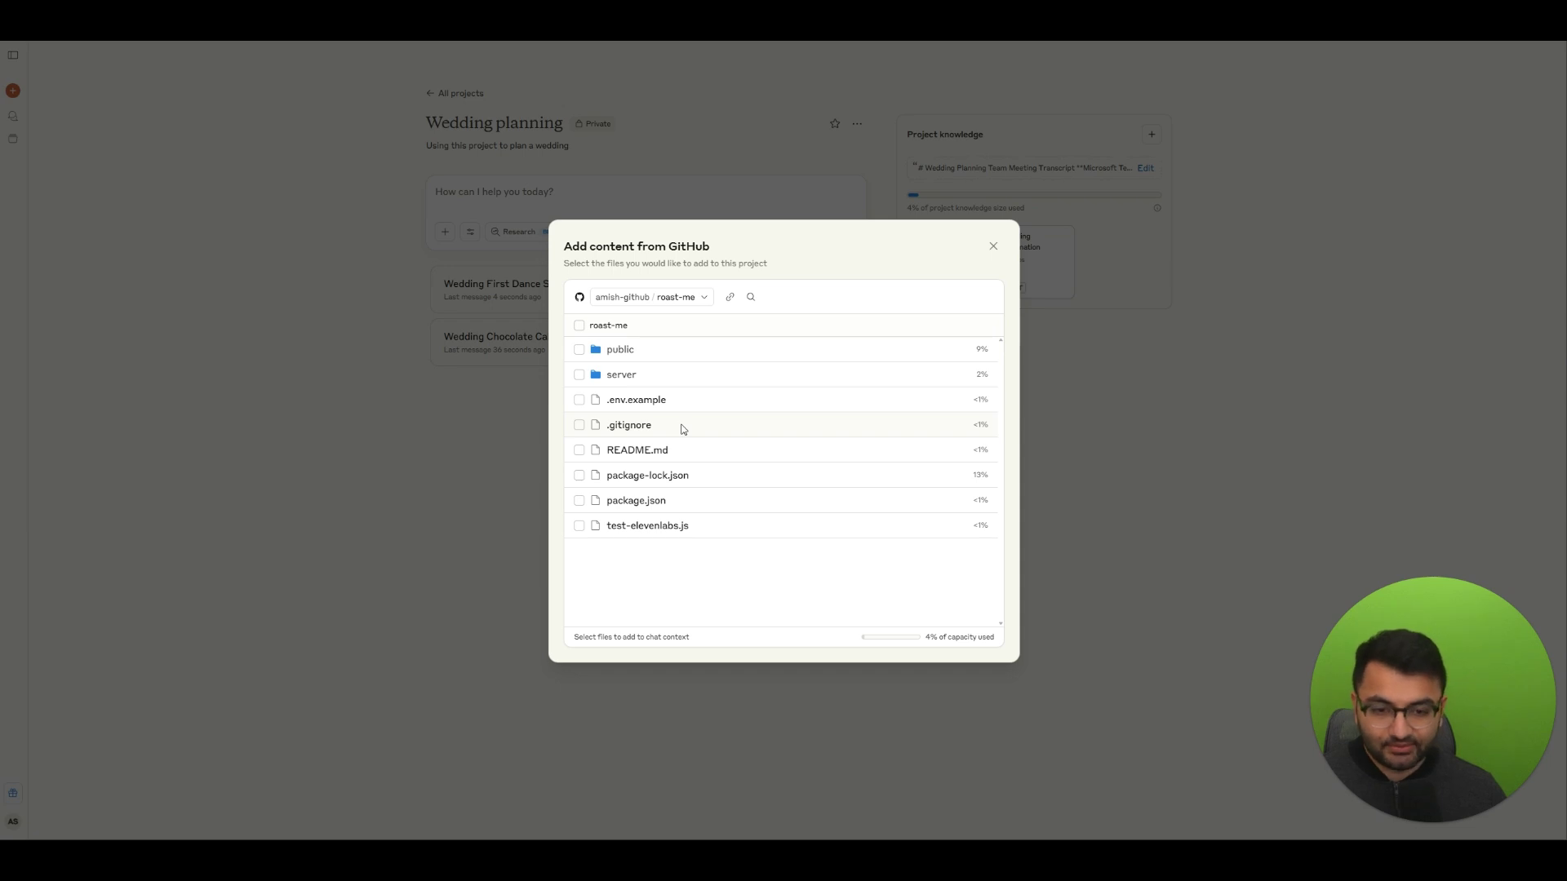
{"action": "left_click", "coordinate": [580, 325]}
{"action": "left_click", "coordinate": [962, 300]}
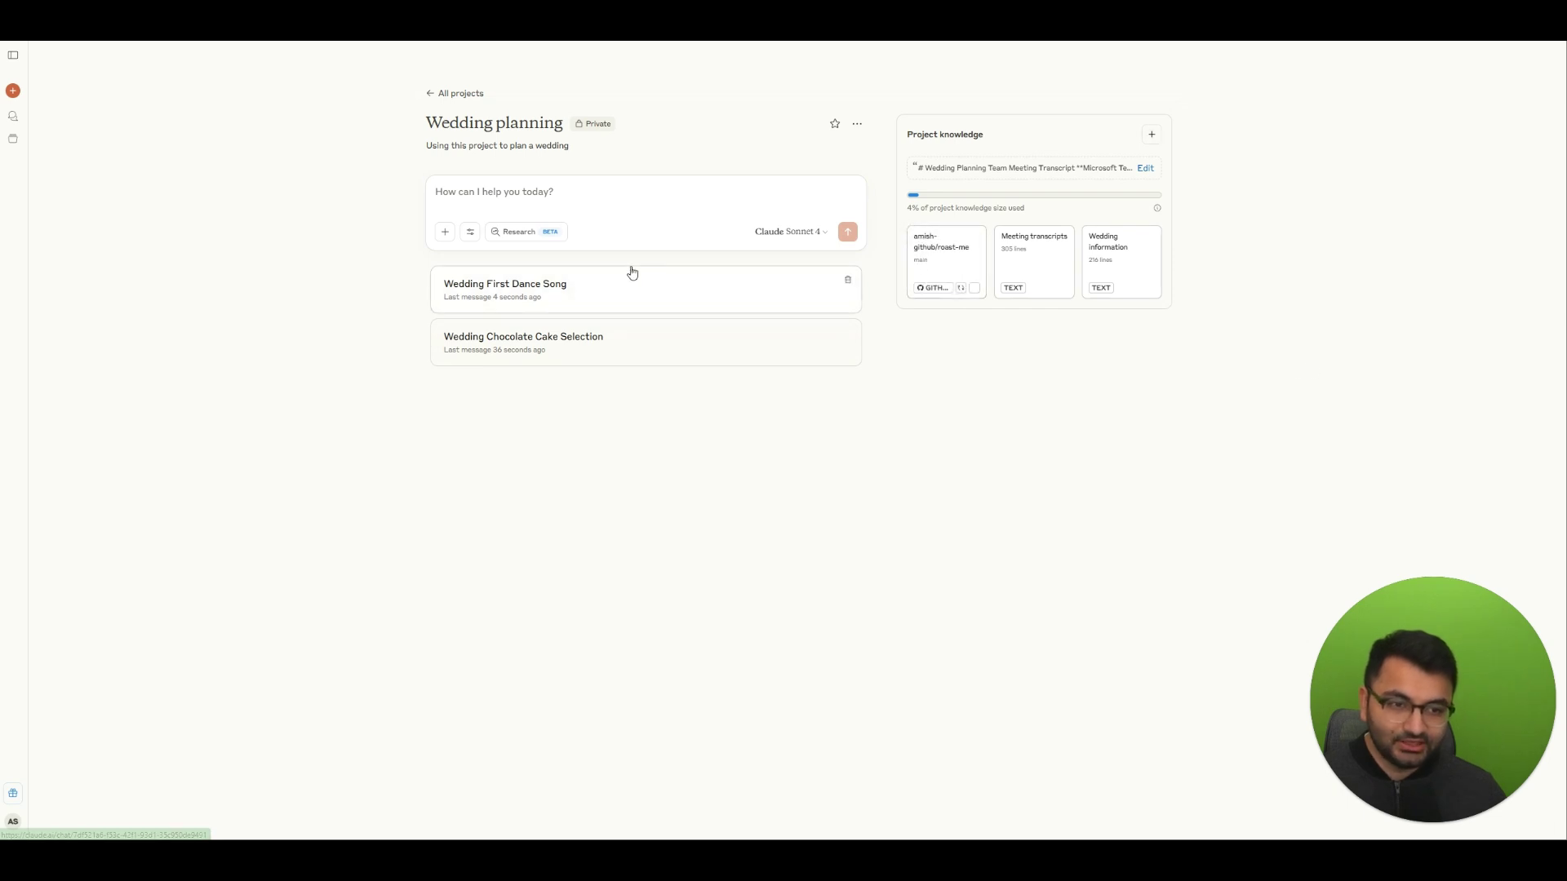
{"action": "left_click", "coordinate": [962, 290]}
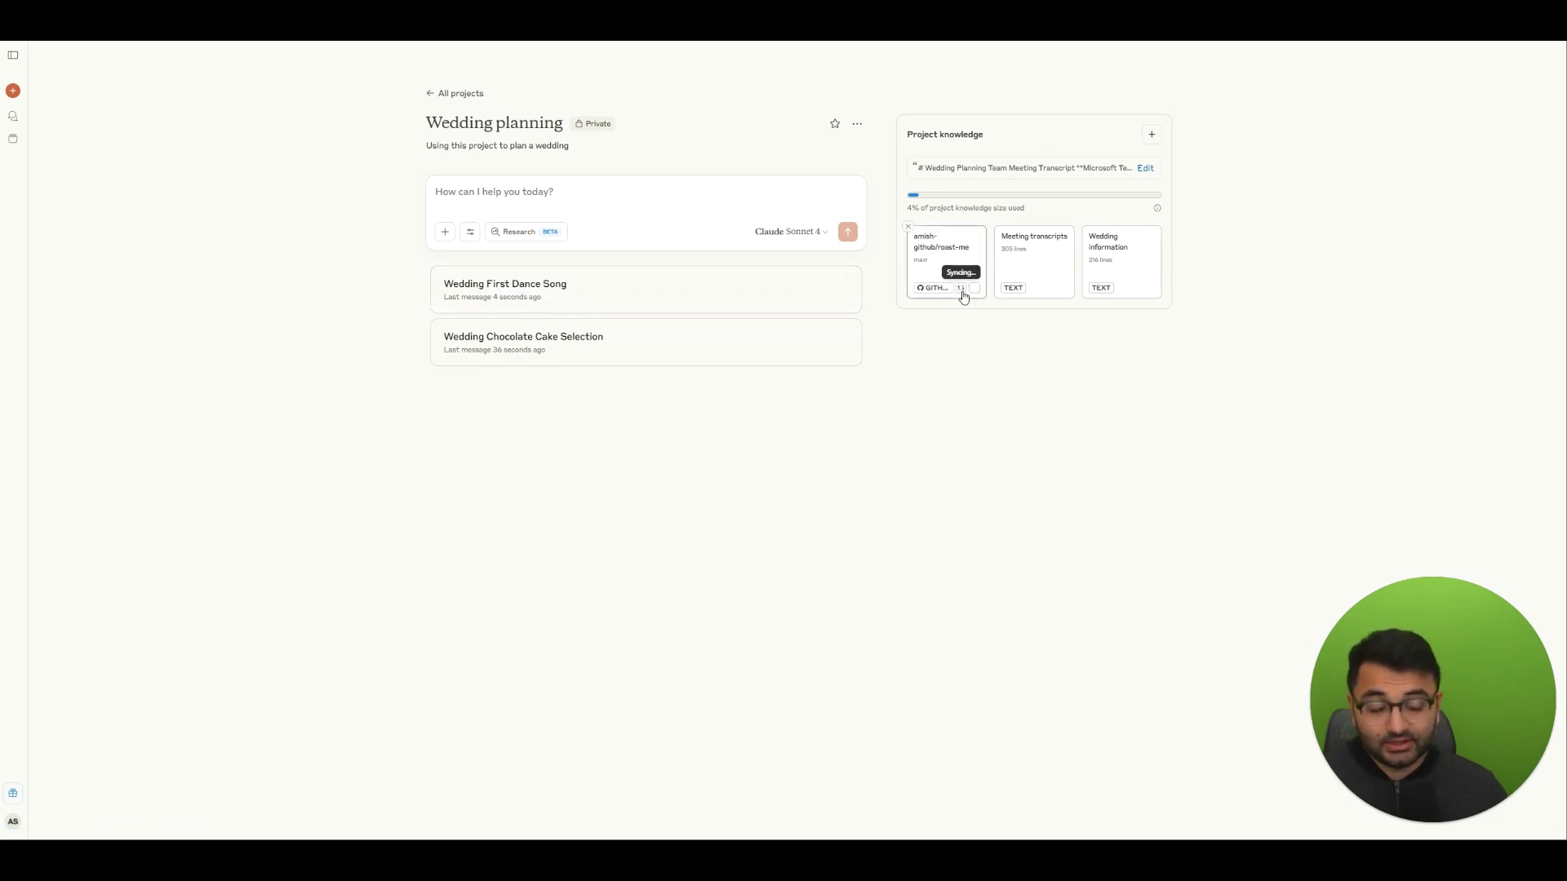
{"action": "left_click", "coordinate": [972, 291]}
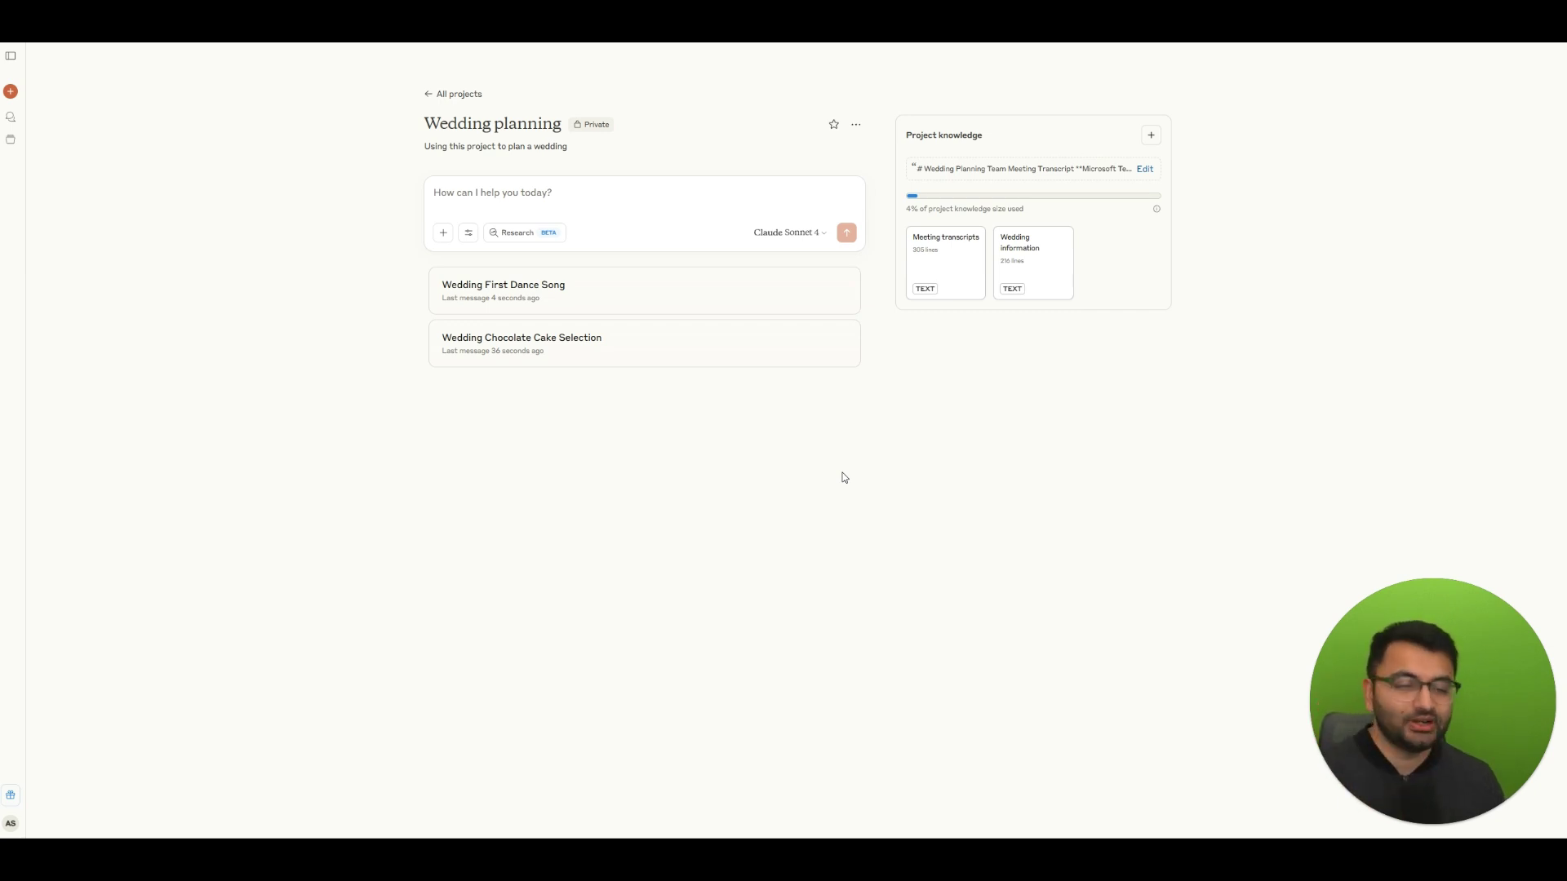
Step: Paste and send the prompt requesting eight content-rich wedding slides as PowerPoint VBA code
{"action": "left_click", "coordinate": [571, 192]}
{"action": "type", "text": "create 8 powerpoint slides about the wedding. be as detailed as possible. Include a bunch of bullet points in each slide. make it content rich and give me VBA code that I can copy paste into microsoft powerpoint for the presentation"}
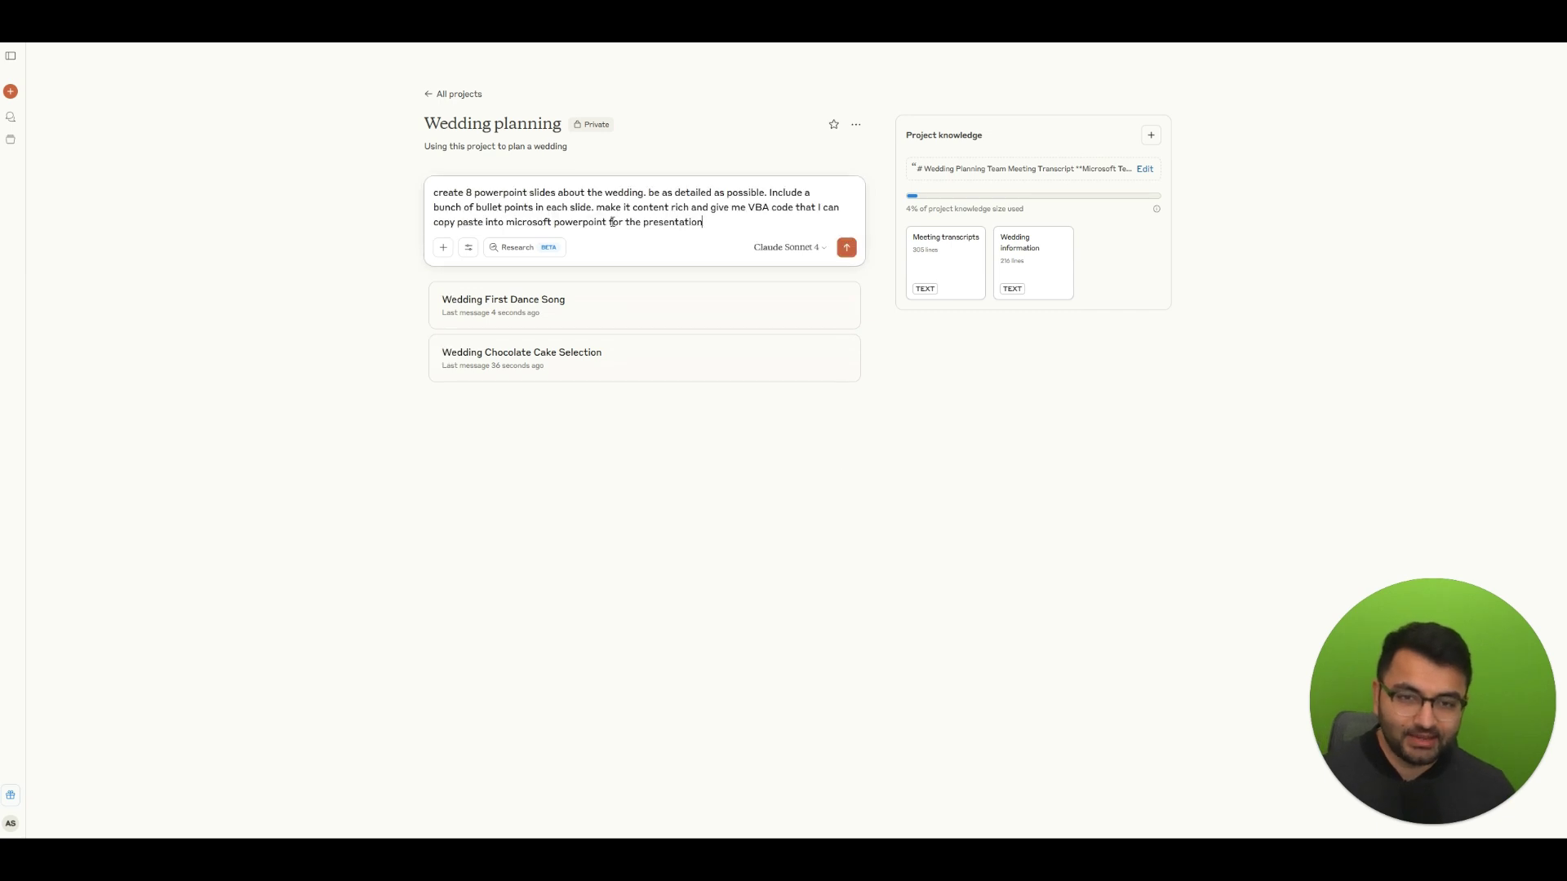
{"action": "left_click", "coordinate": [847, 247]}
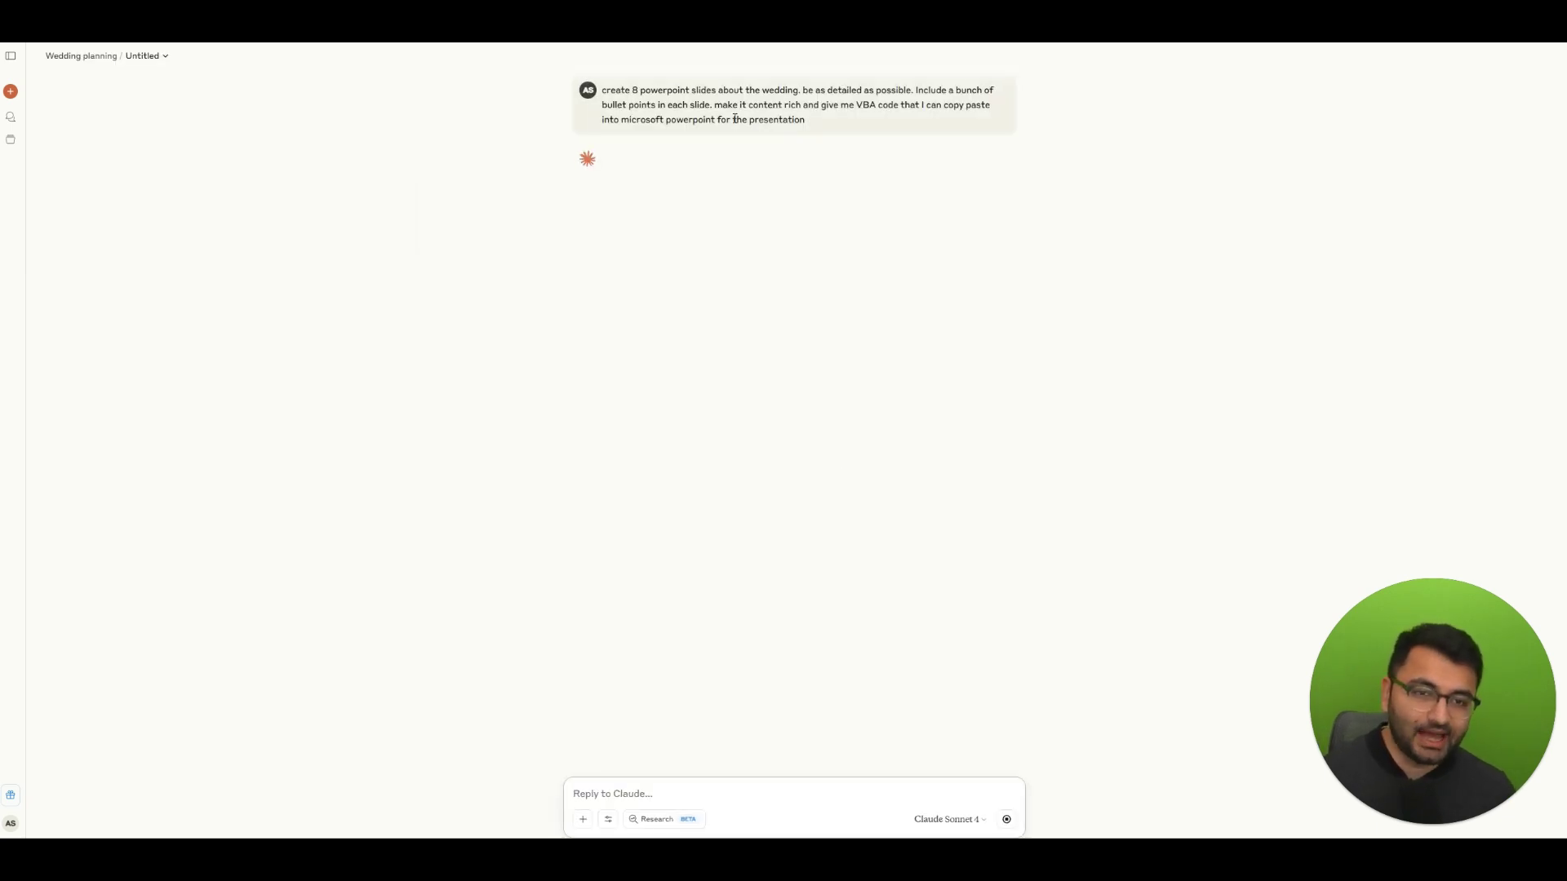
{"action": "left_click_drag", "start_coordinate": [631, 90], "coordinate": [423, 117]}
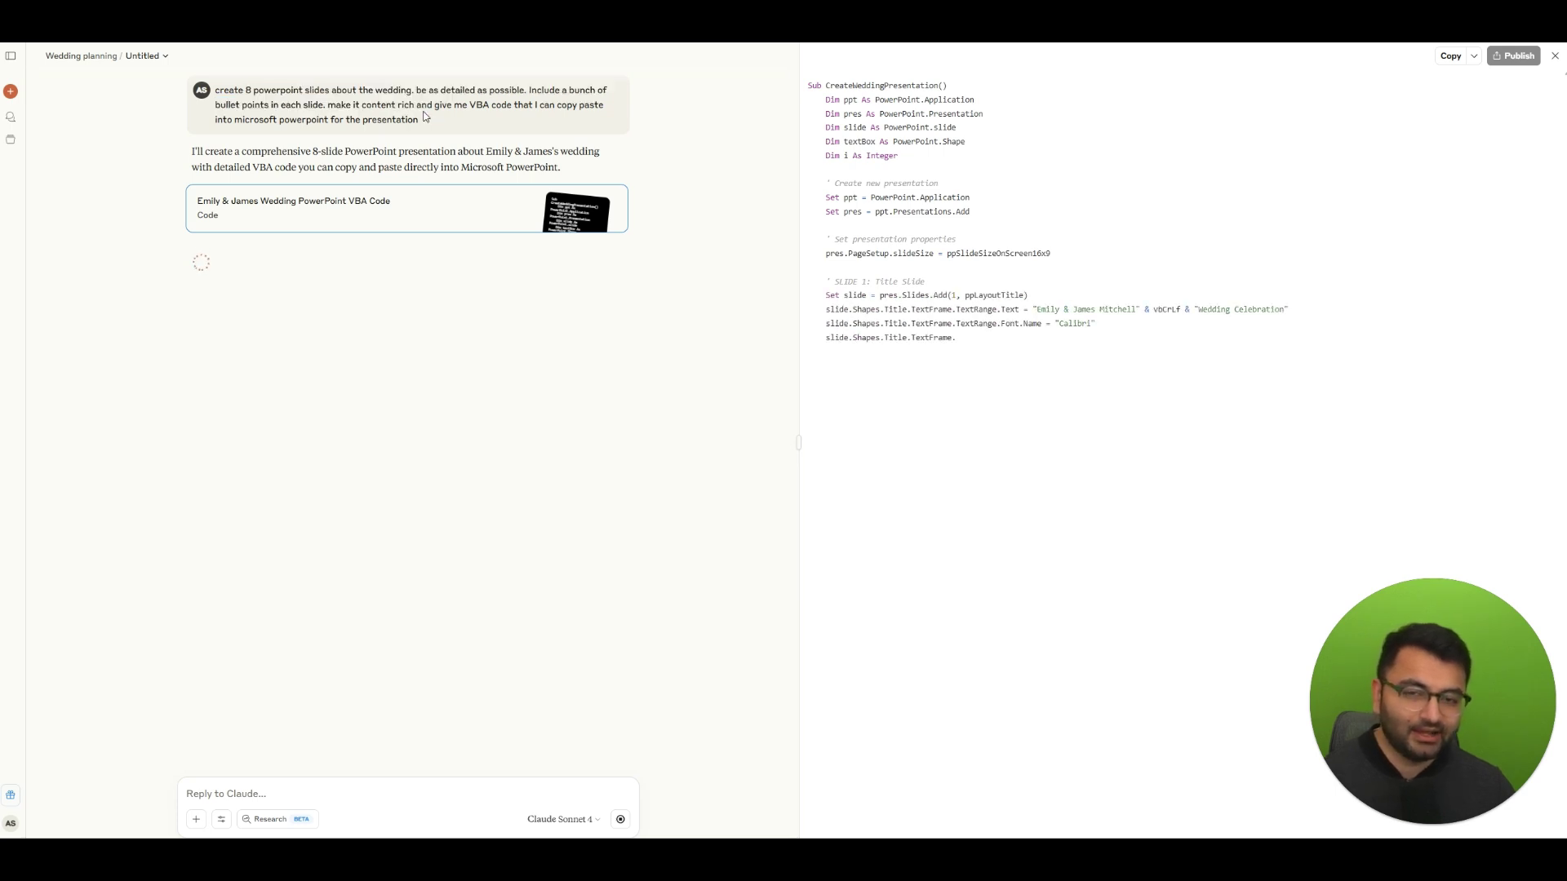
{"action": "left_click_drag", "start_coordinate": [371, 105], "coordinate": [591, 124]}
{"action": "left_click", "coordinate": [592, 135]}
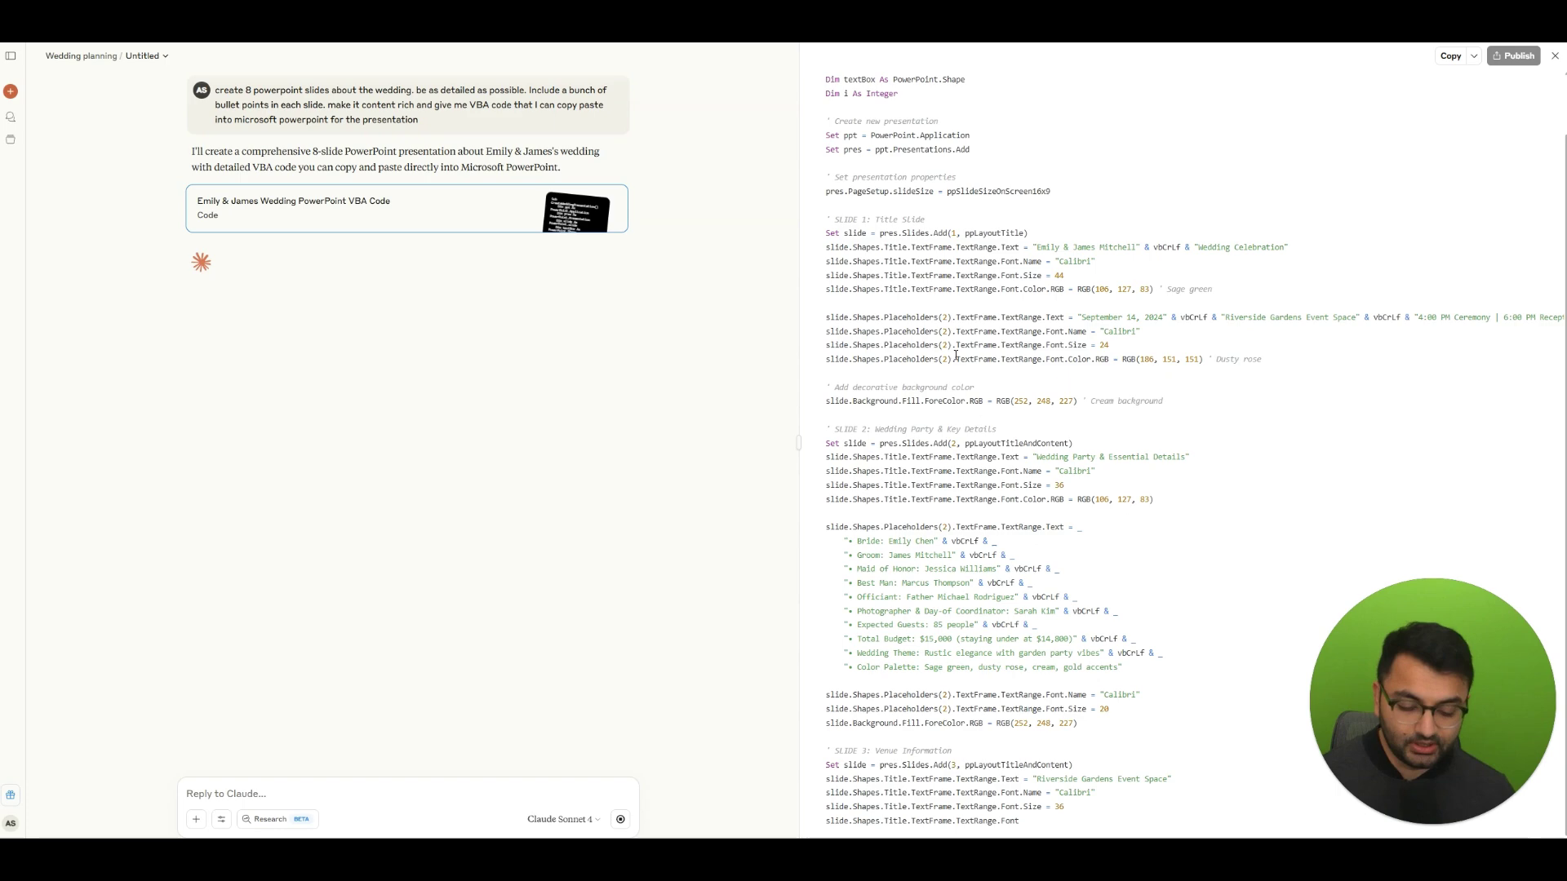
Step: Launch PowerPoint from system search and resize and reposition its window
{"action": "key", "text": "super"}
{"action": "type", "text": "powerpoint"}
{"action": "key", "text": "Return"}
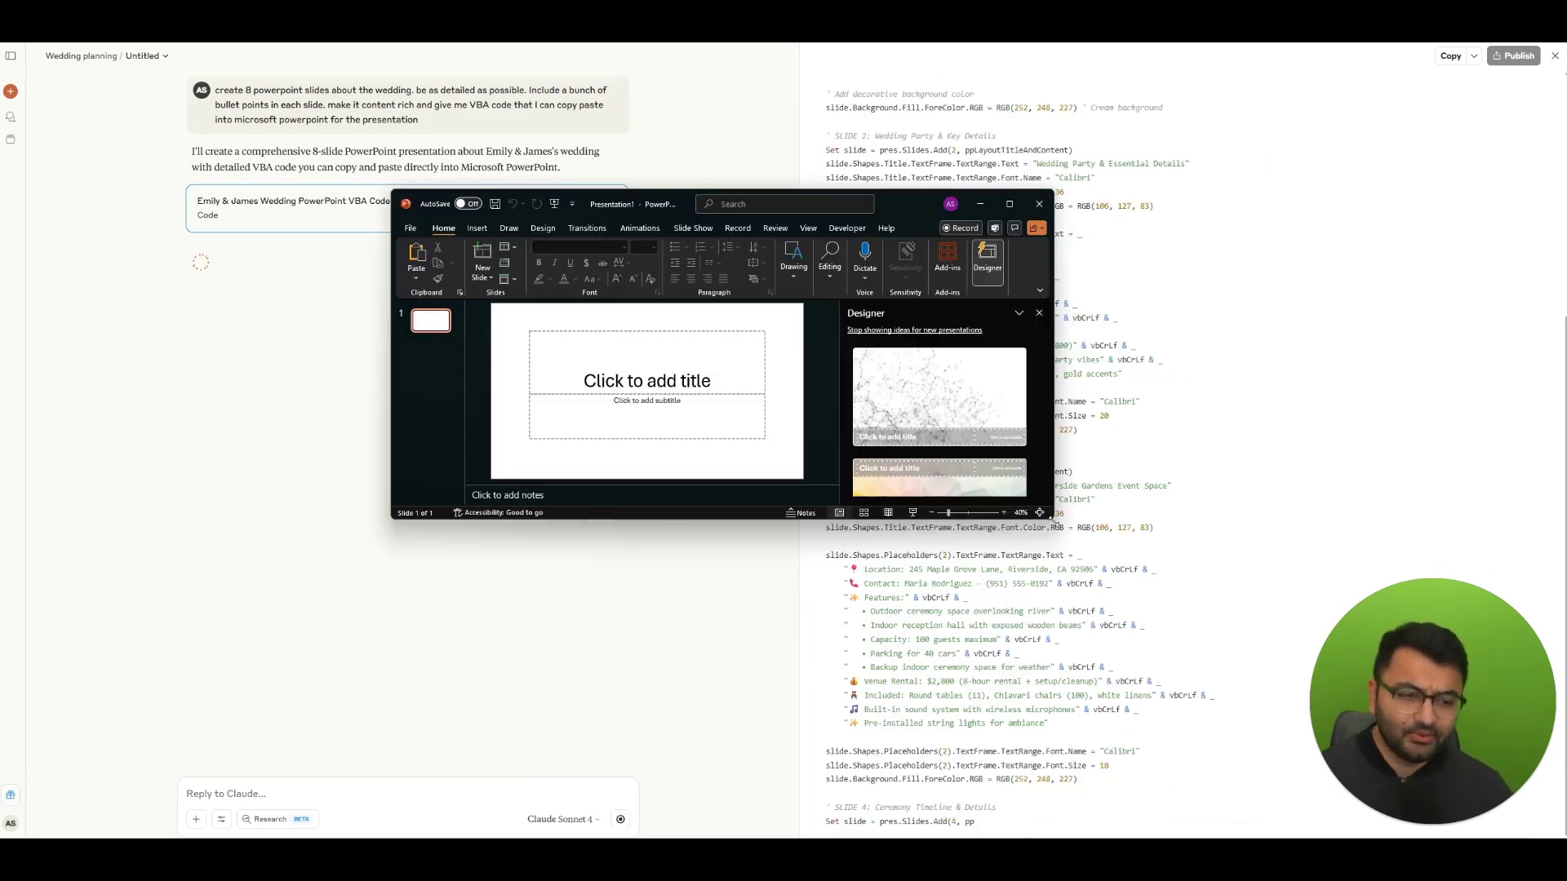
{"action": "left_click_drag", "start_coordinate": [1054, 521], "coordinate": [1229, 706]}
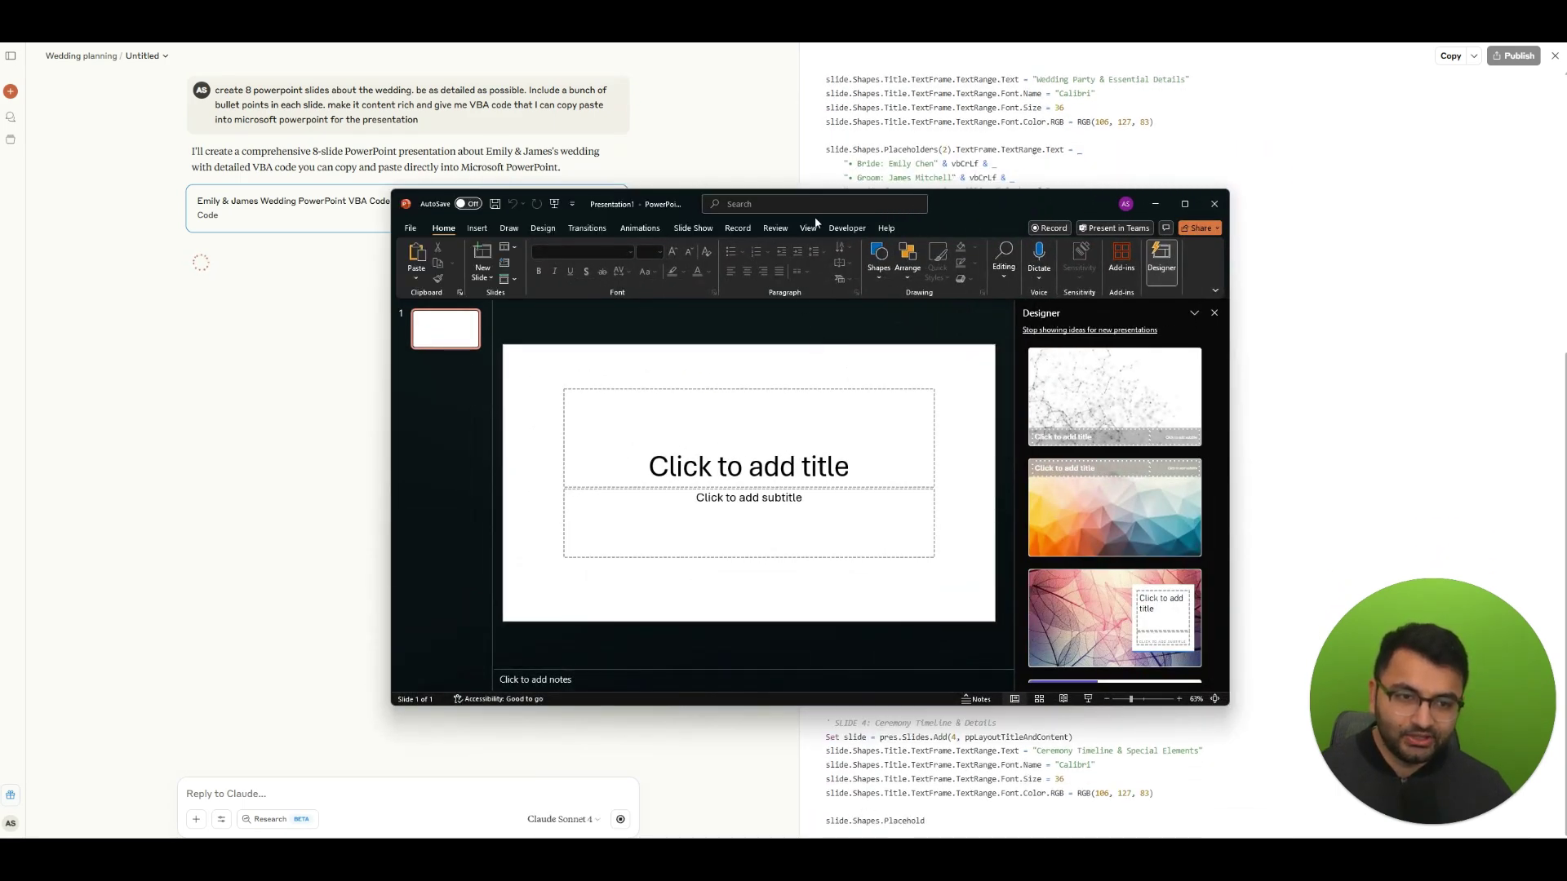
{"action": "left_click", "coordinate": [834, 233]}
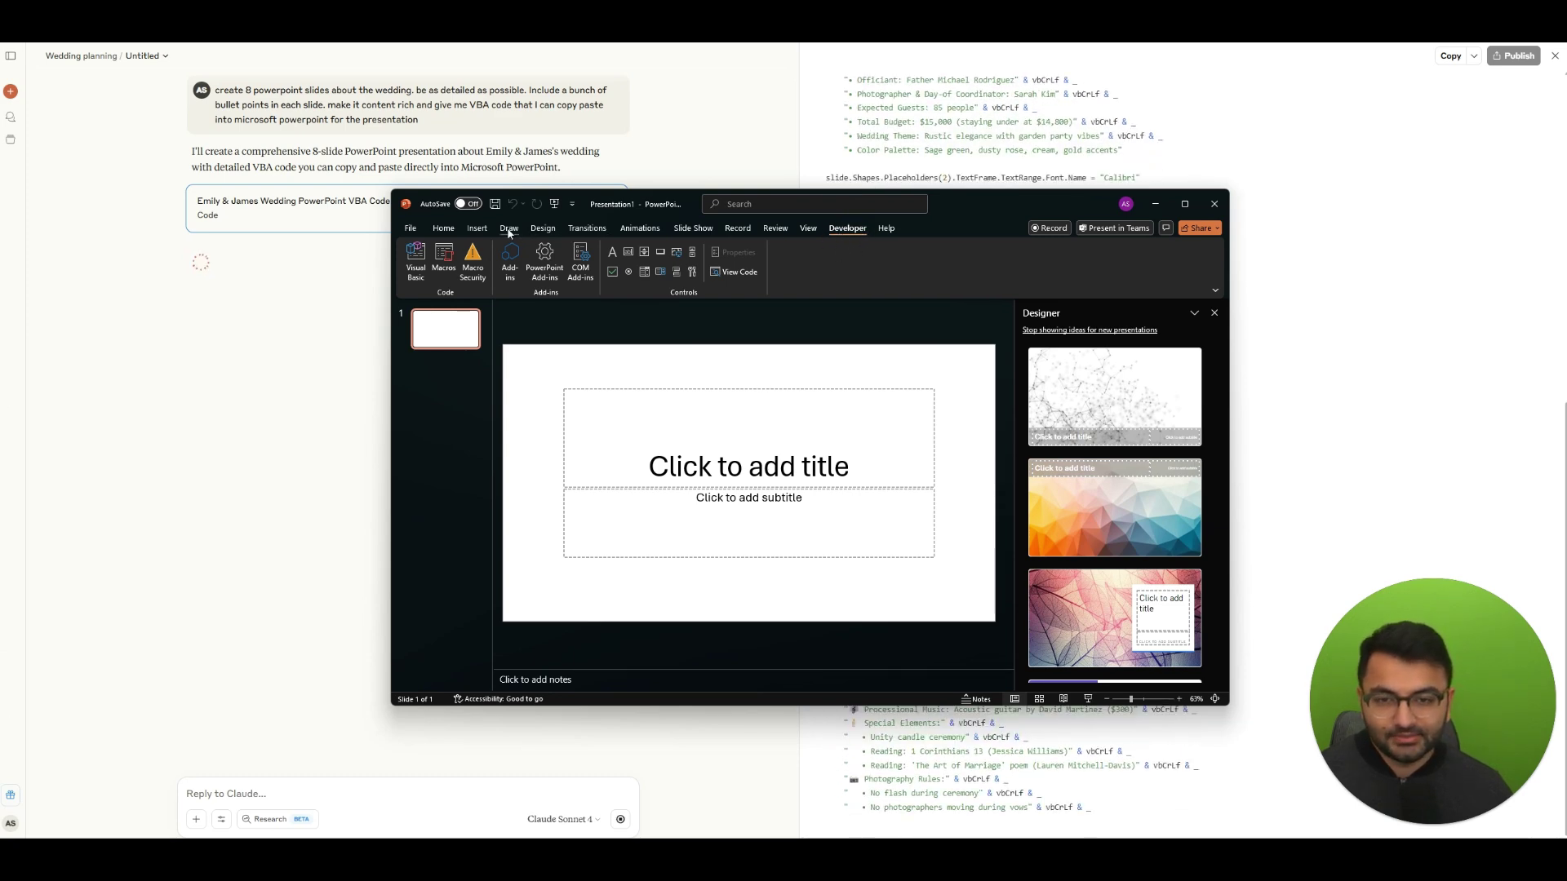
{"action": "left_click_drag", "start_coordinate": [971, 209], "coordinate": [810, 134]}
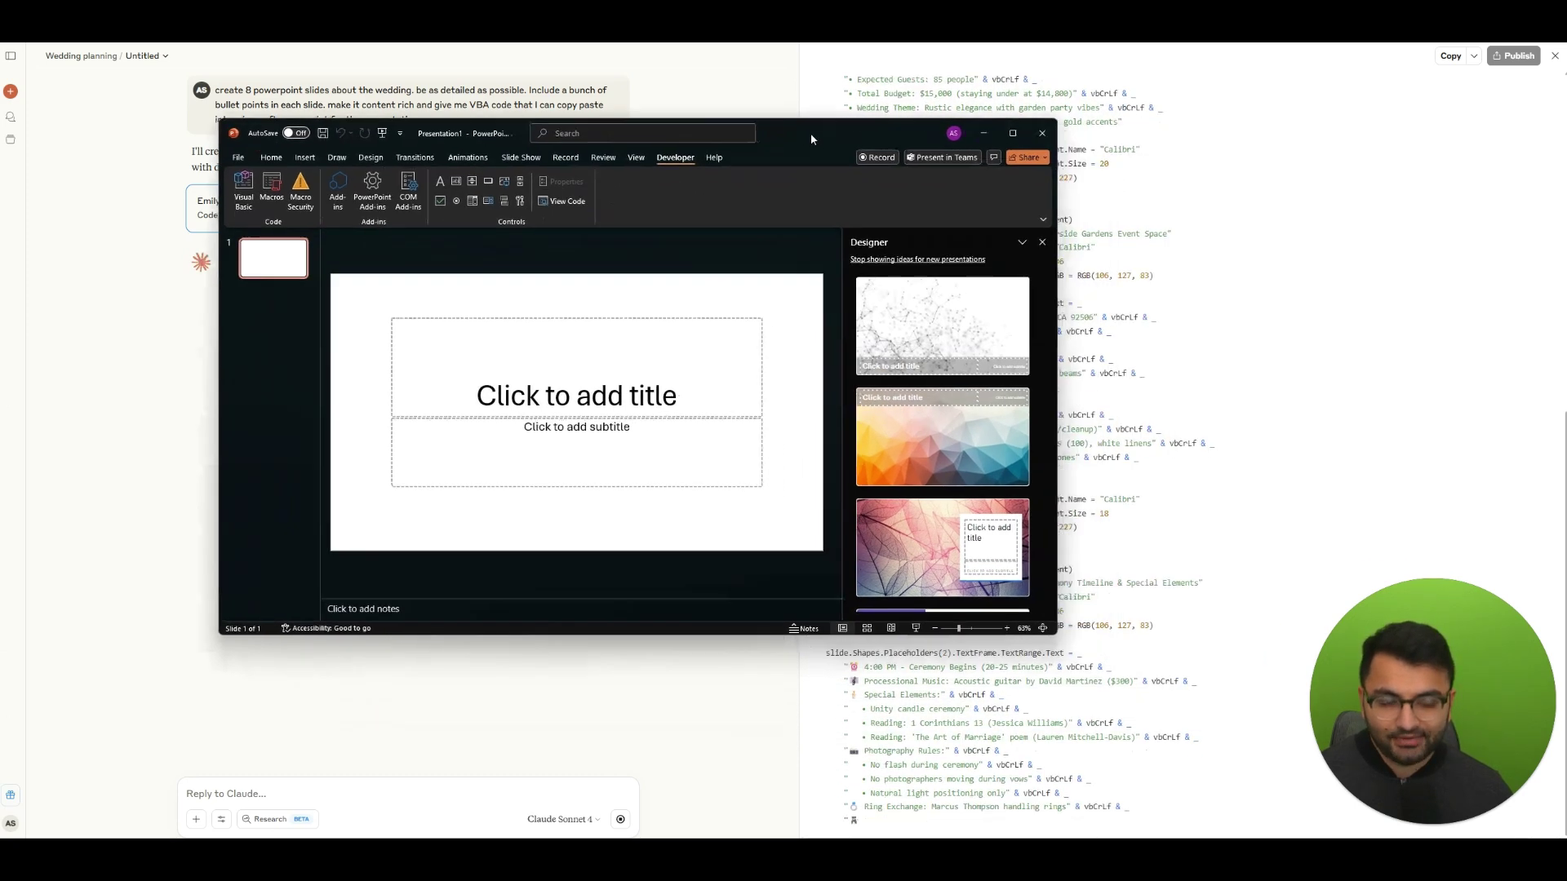
Step: Turn on the Developer tab under File > Options > Customize Ribbon
{"action": "left_click", "coordinate": [238, 158]}
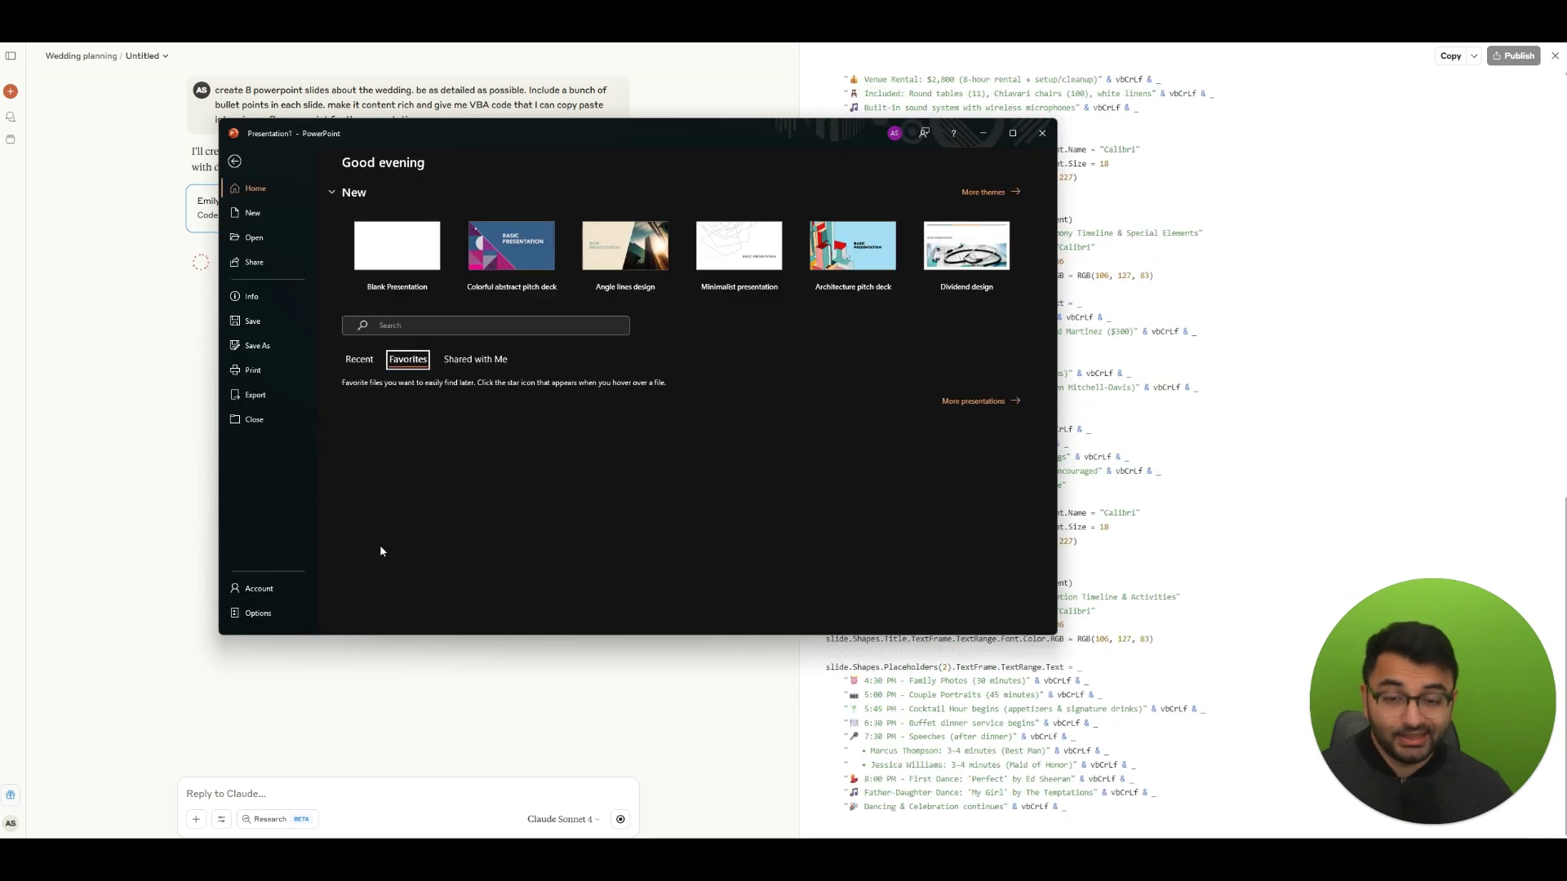
{"action": "left_click", "coordinate": [255, 614]}
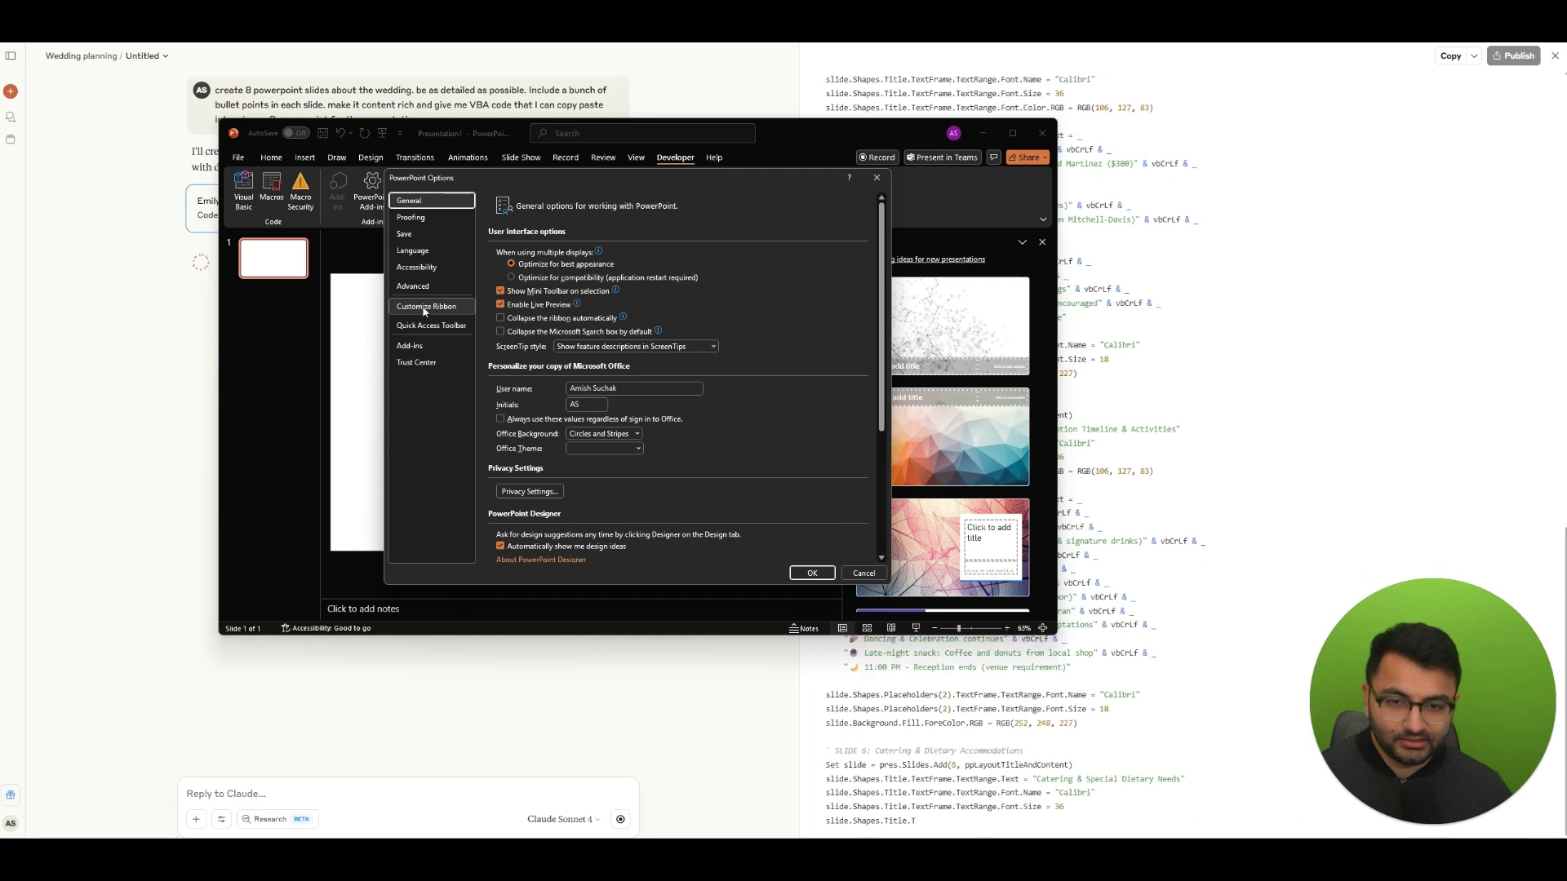
{"action": "left_click", "coordinate": [424, 309]}
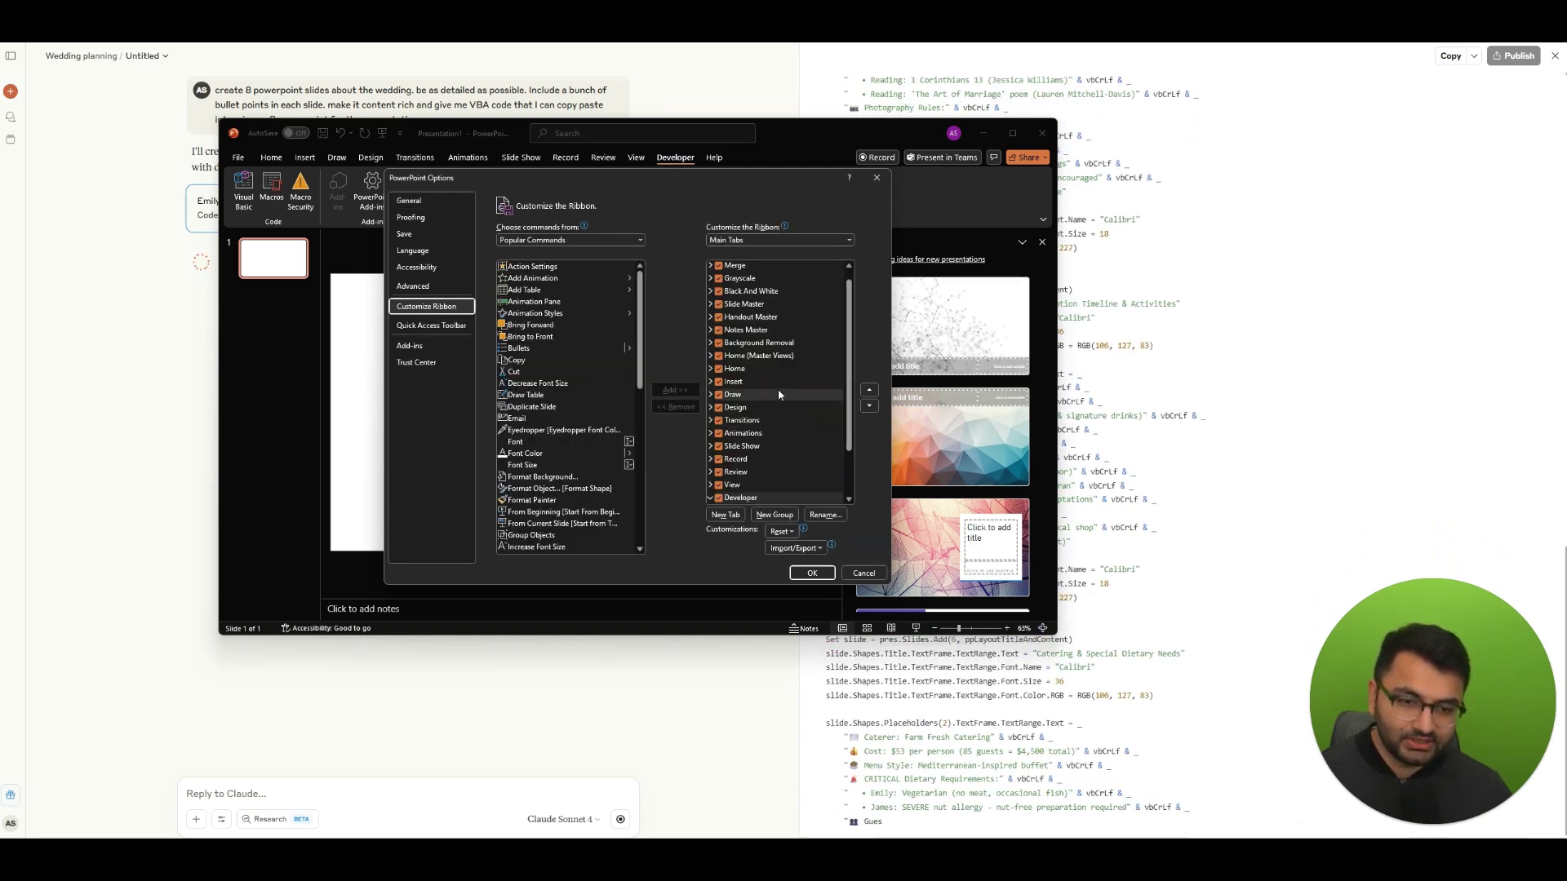
{"action": "scroll", "coordinate": [779, 394], "scroll_direction": "down", "scroll_amount": 2}
{"action": "left_click", "coordinate": [718, 437]}
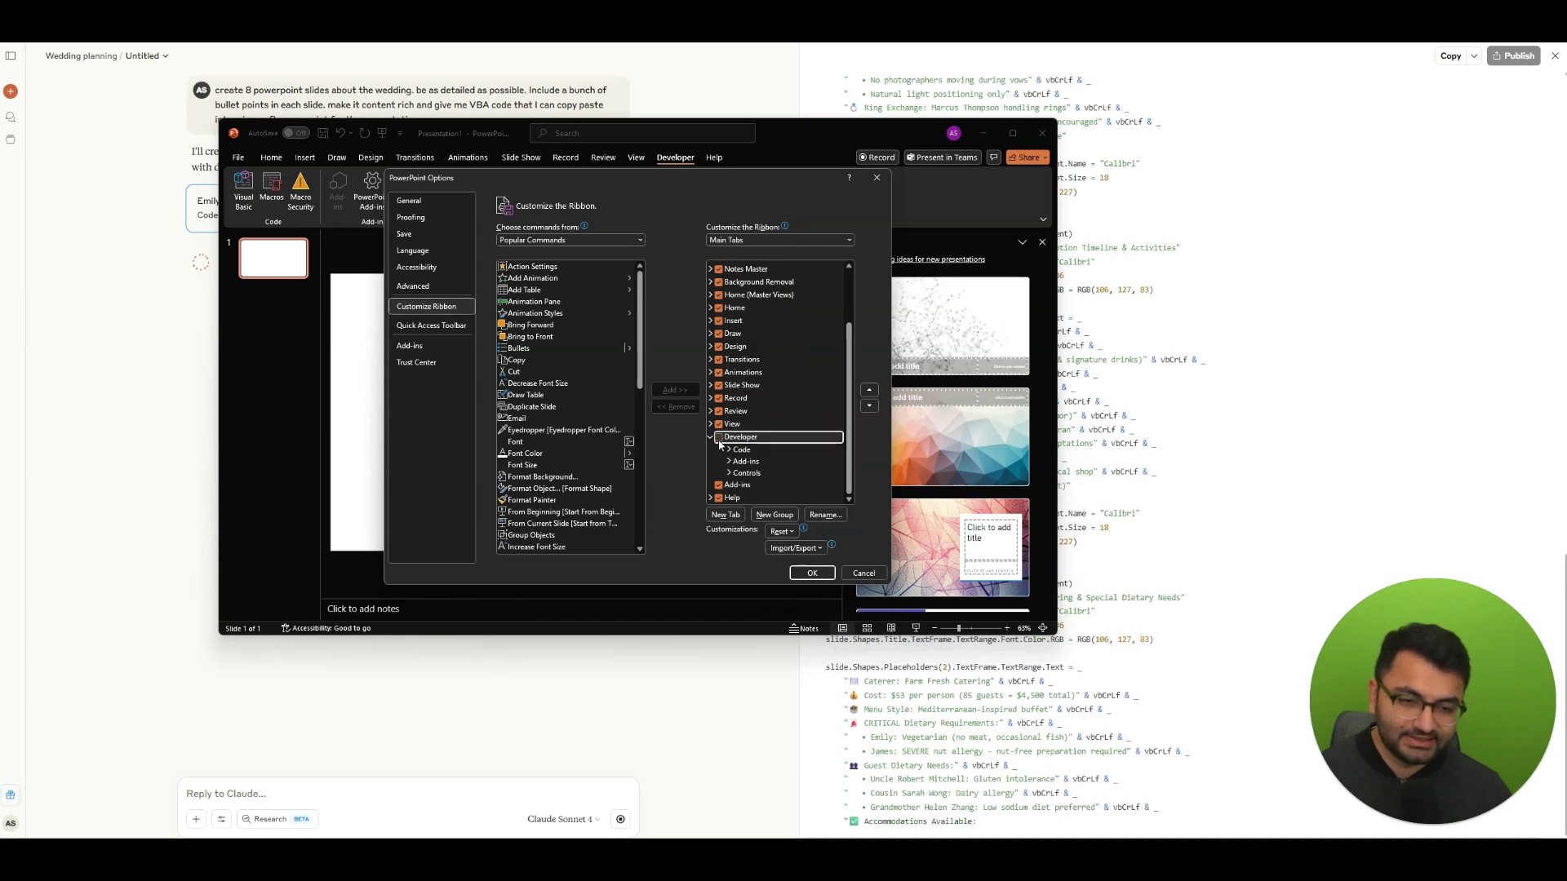
{"action": "left_click", "coordinate": [718, 437]}
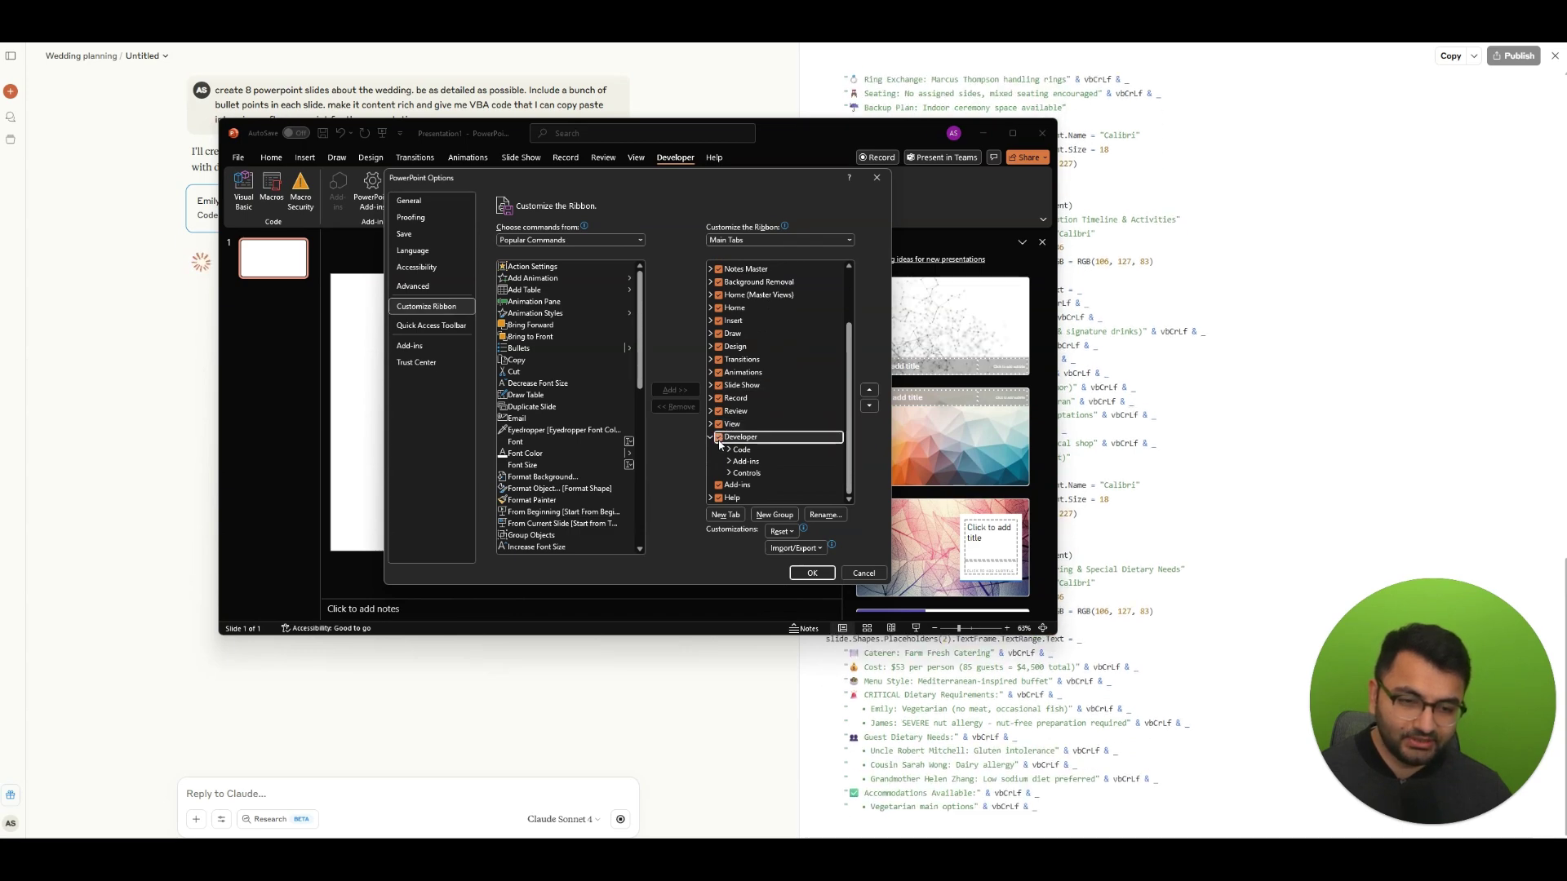
{"action": "left_click", "coordinate": [811, 573]}
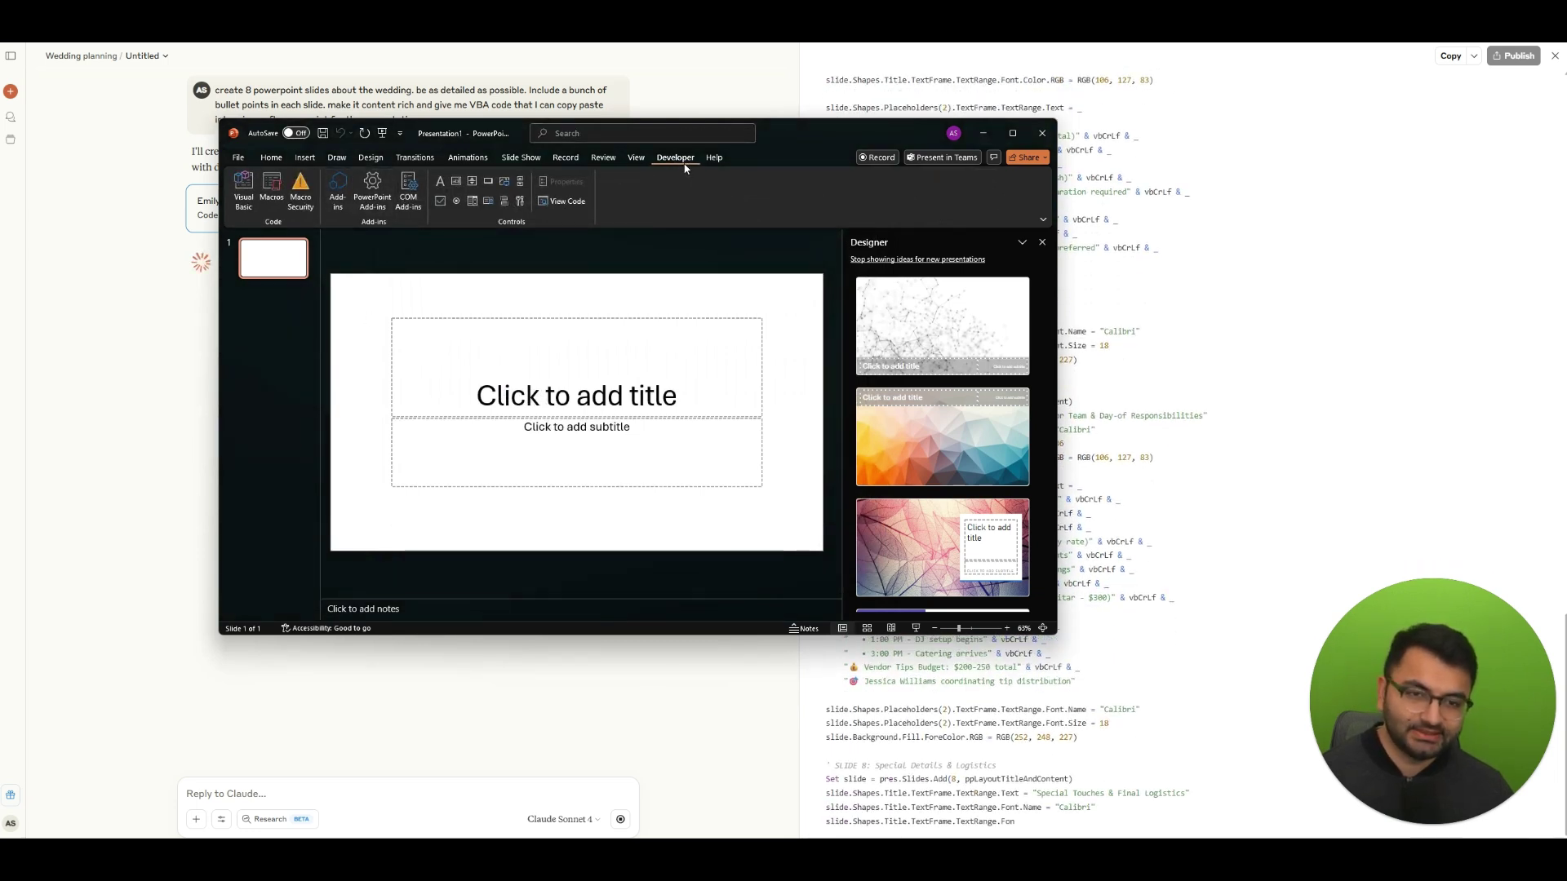
Step: Open the Visual Basic editor and insert a new module
{"action": "left_click", "coordinate": [244, 187]}
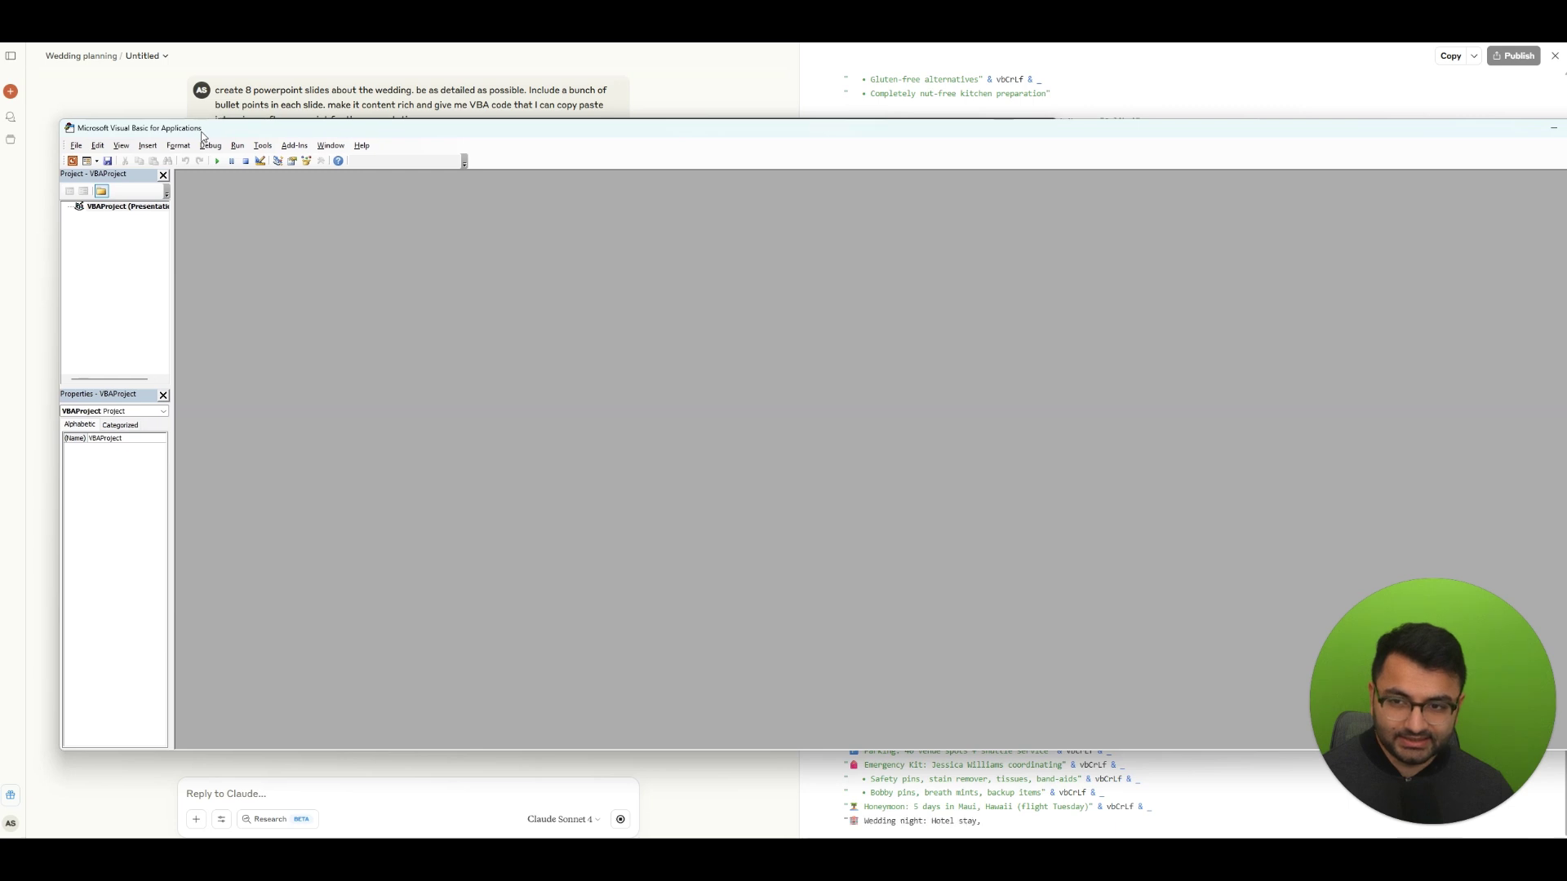
{"action": "left_click", "coordinate": [98, 162]}
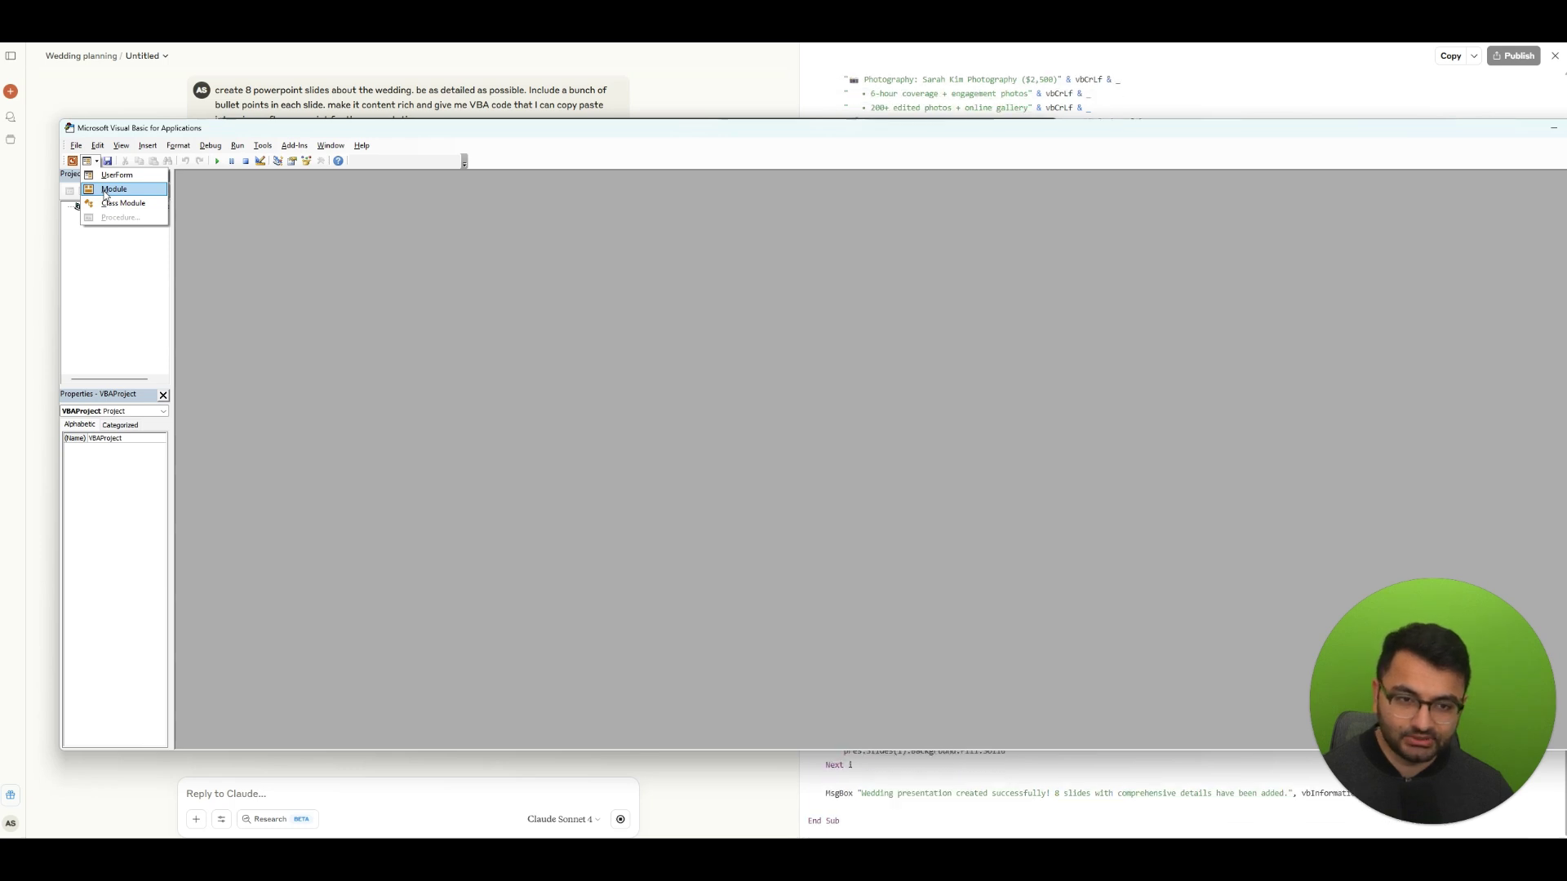
{"action": "left_click", "coordinate": [113, 189]}
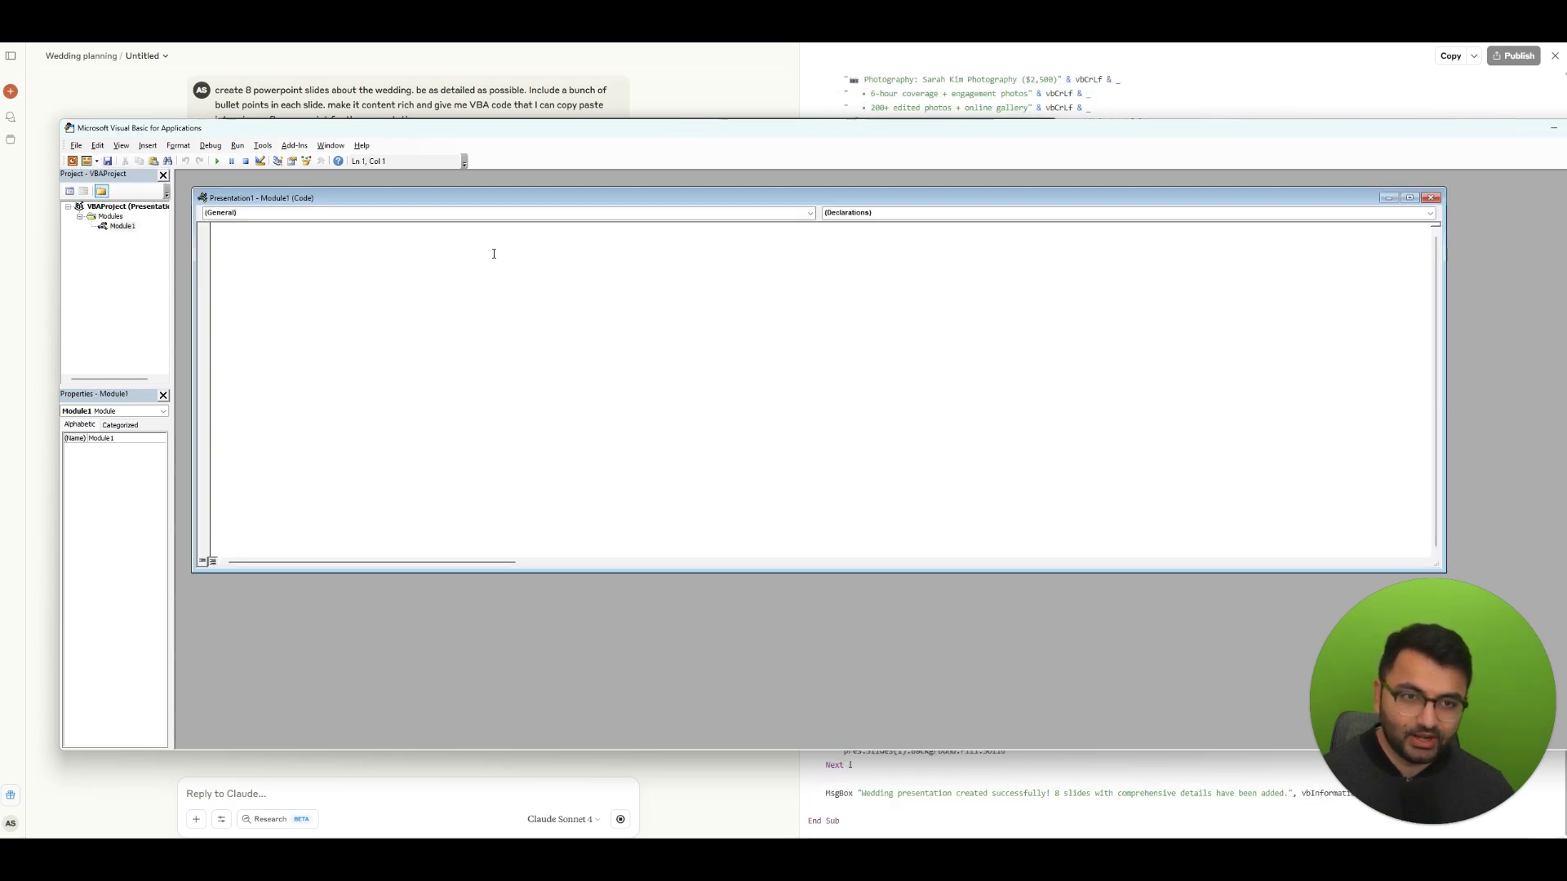
Step: Paste Claude's VBA code into Module1, run it, and view the new slides
{"action": "left_click", "coordinate": [1450, 56]}
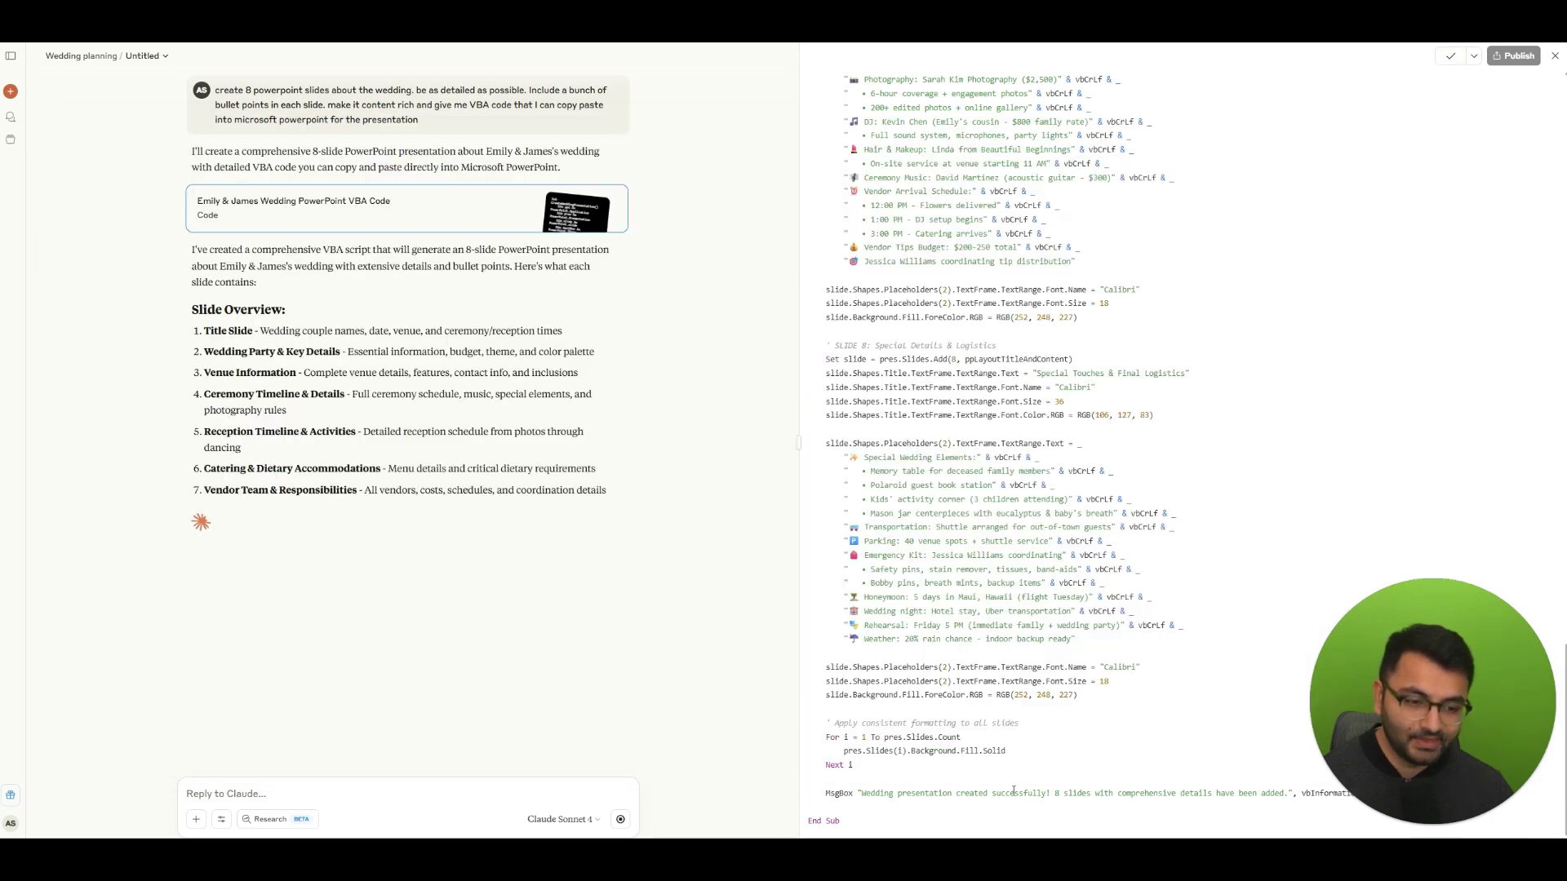
{"action": "left_click", "coordinate": [1061, 780]}
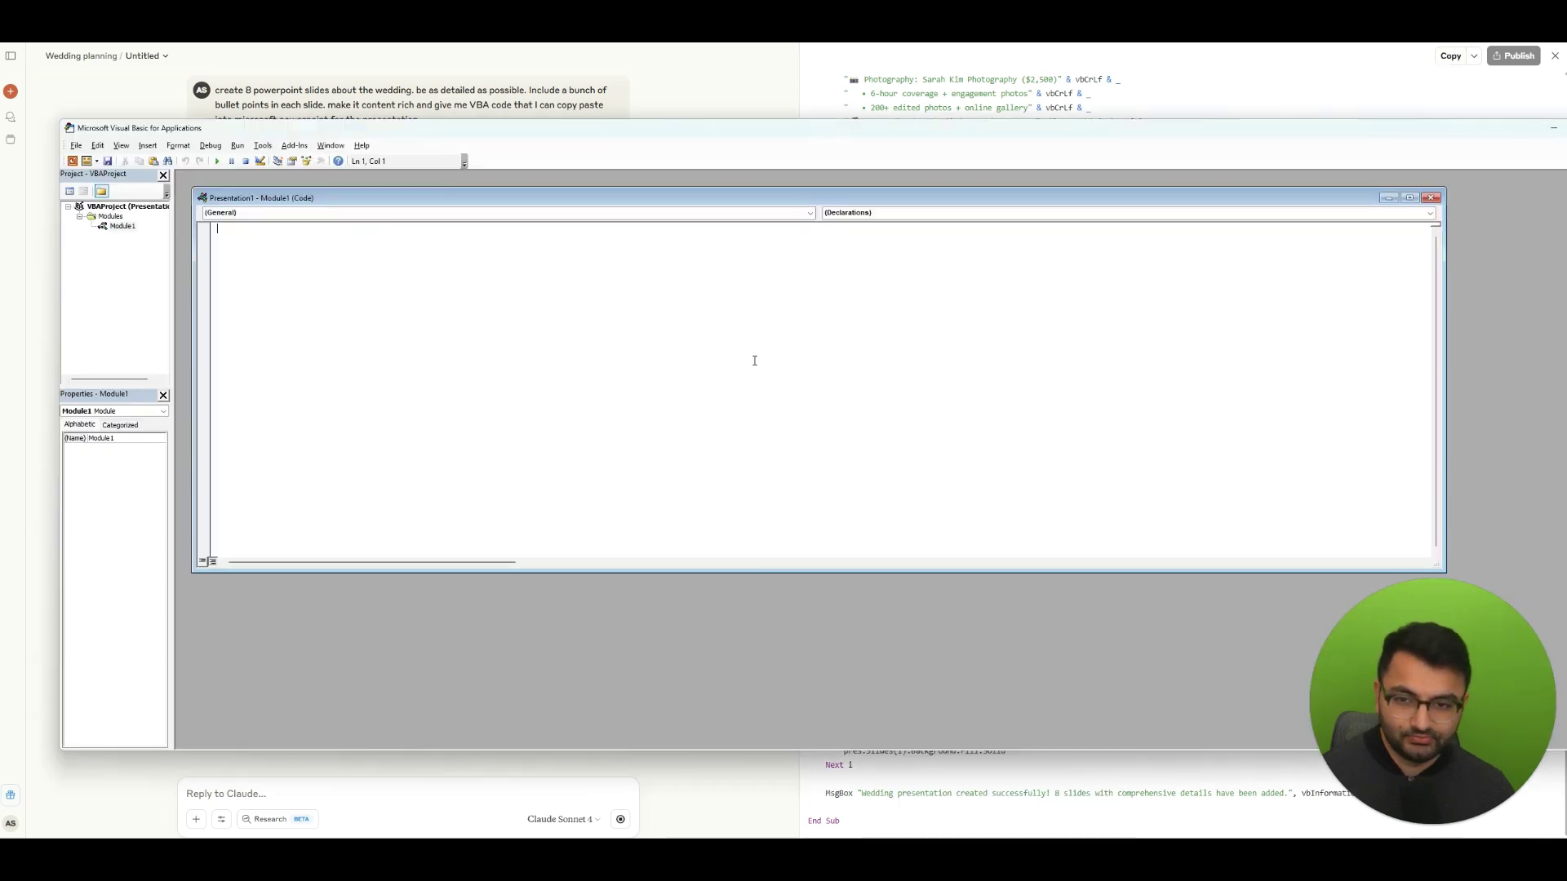
{"action": "key", "text": "ctrl+v"}
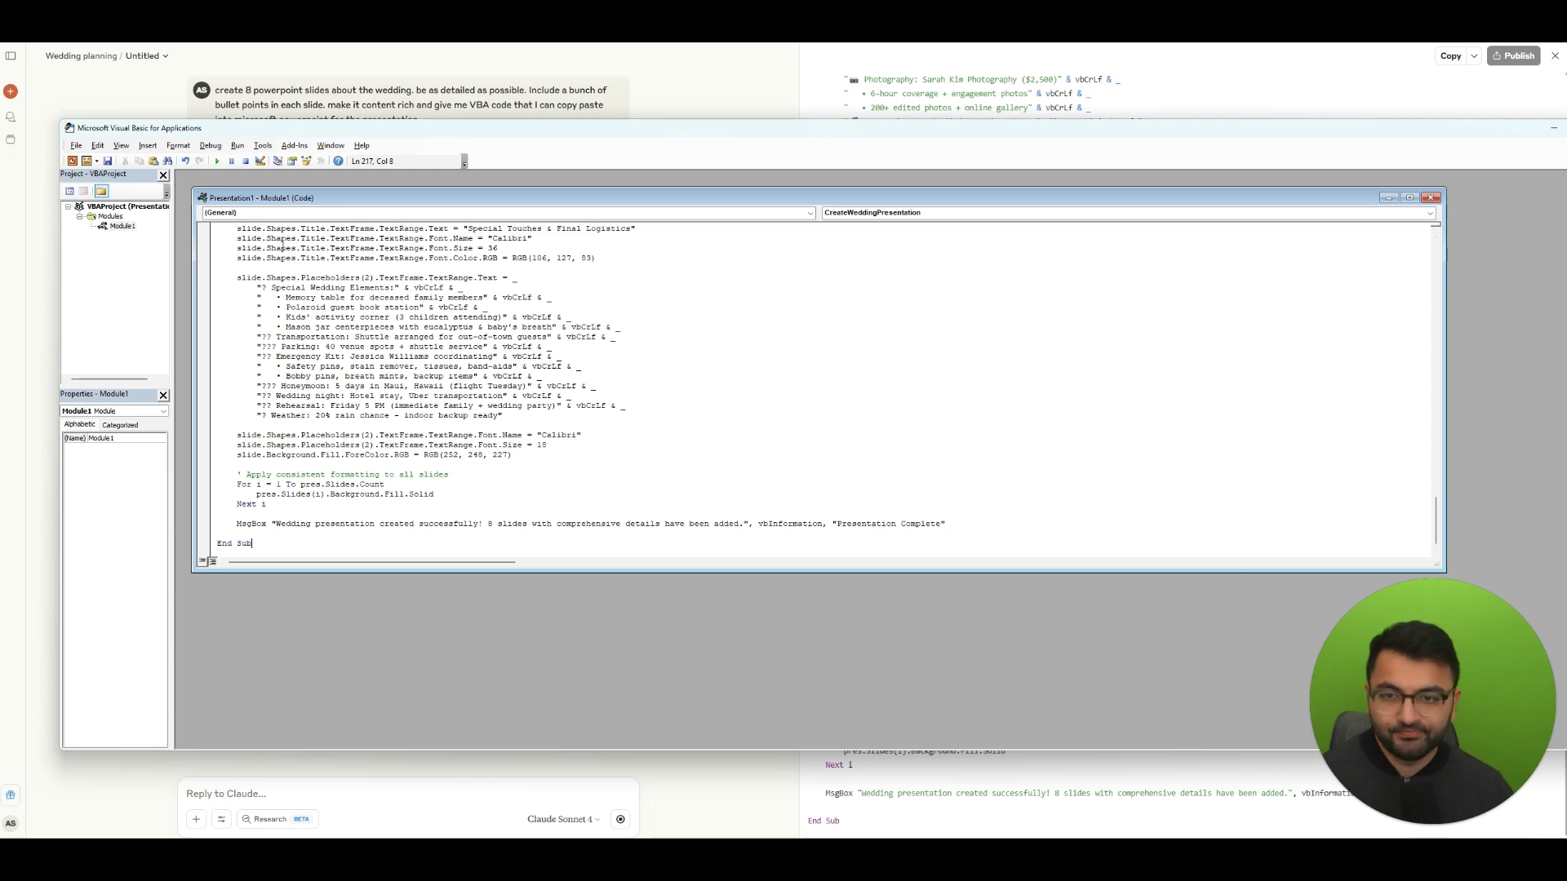
{"action": "left_click", "coordinate": [216, 161]}
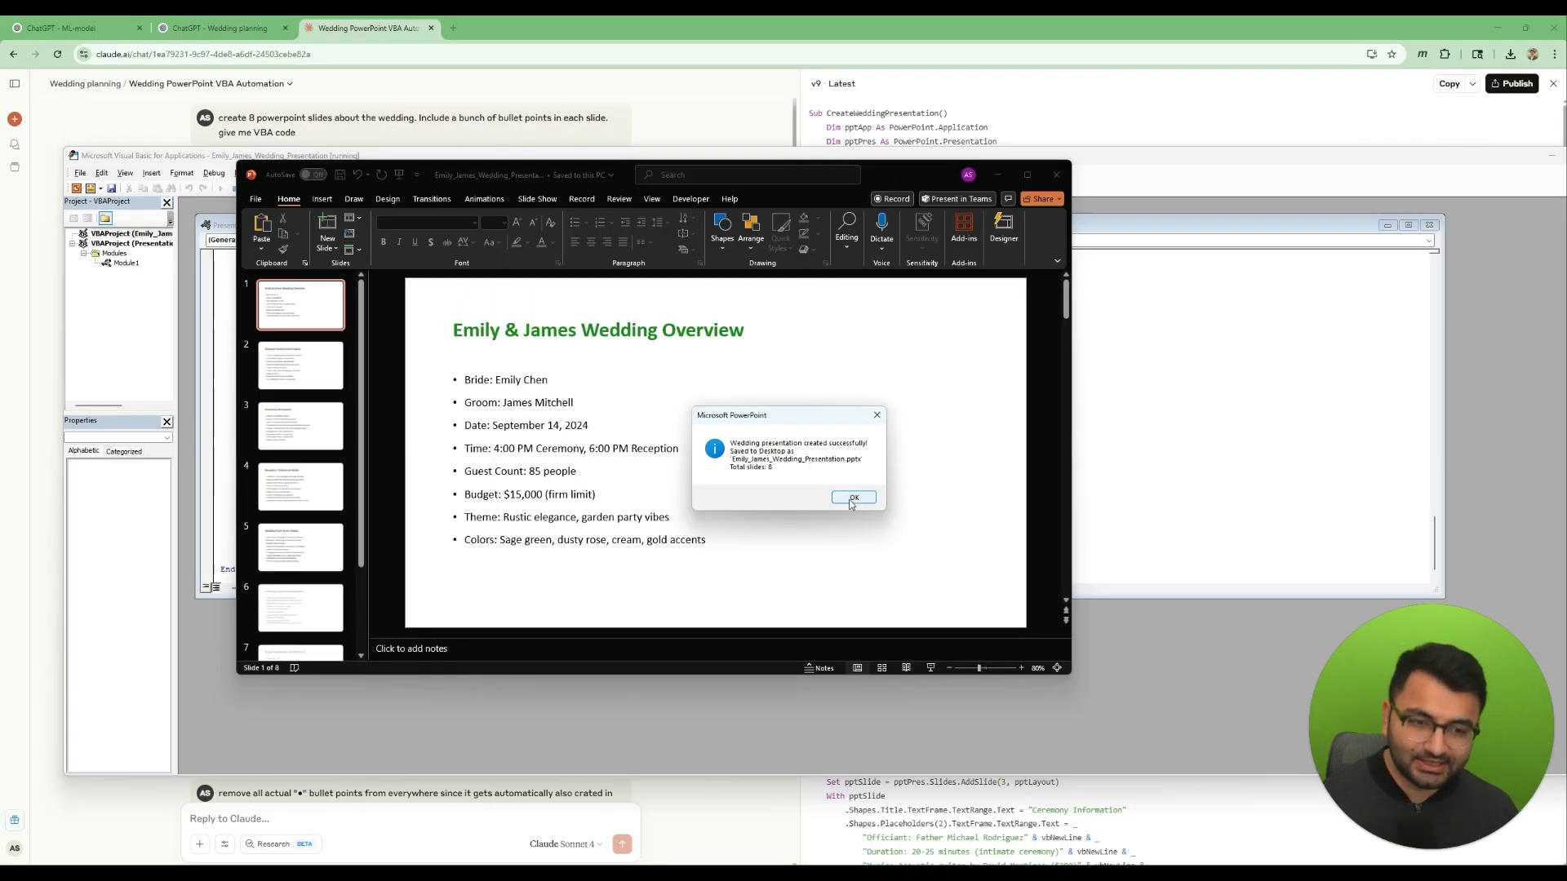
{"action": "left_click", "coordinate": [850, 501]}
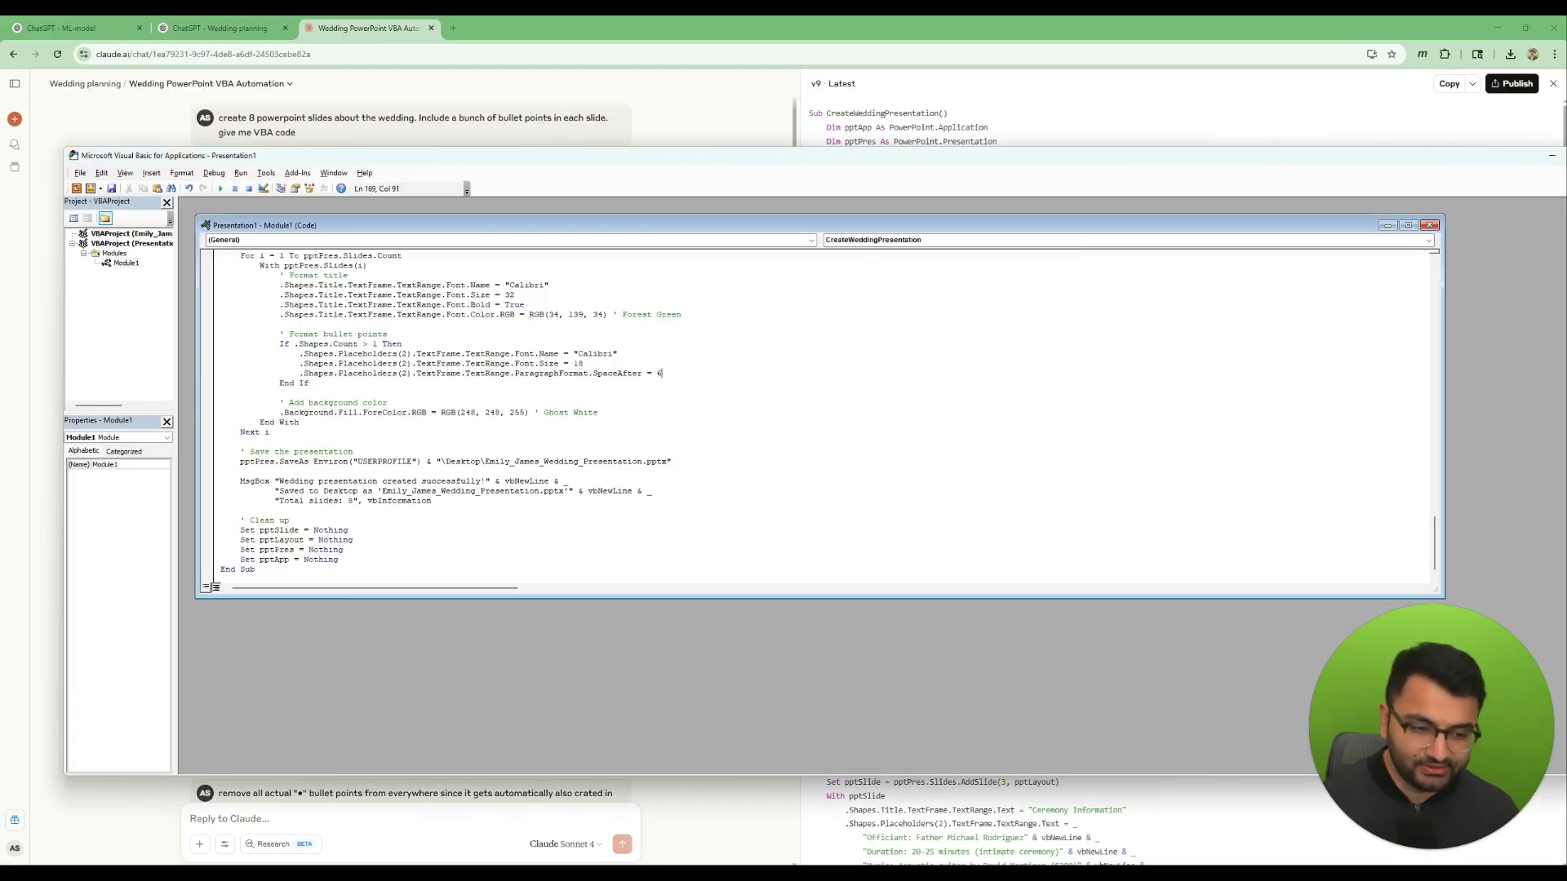
{"action": "key", "text": "super+3"}
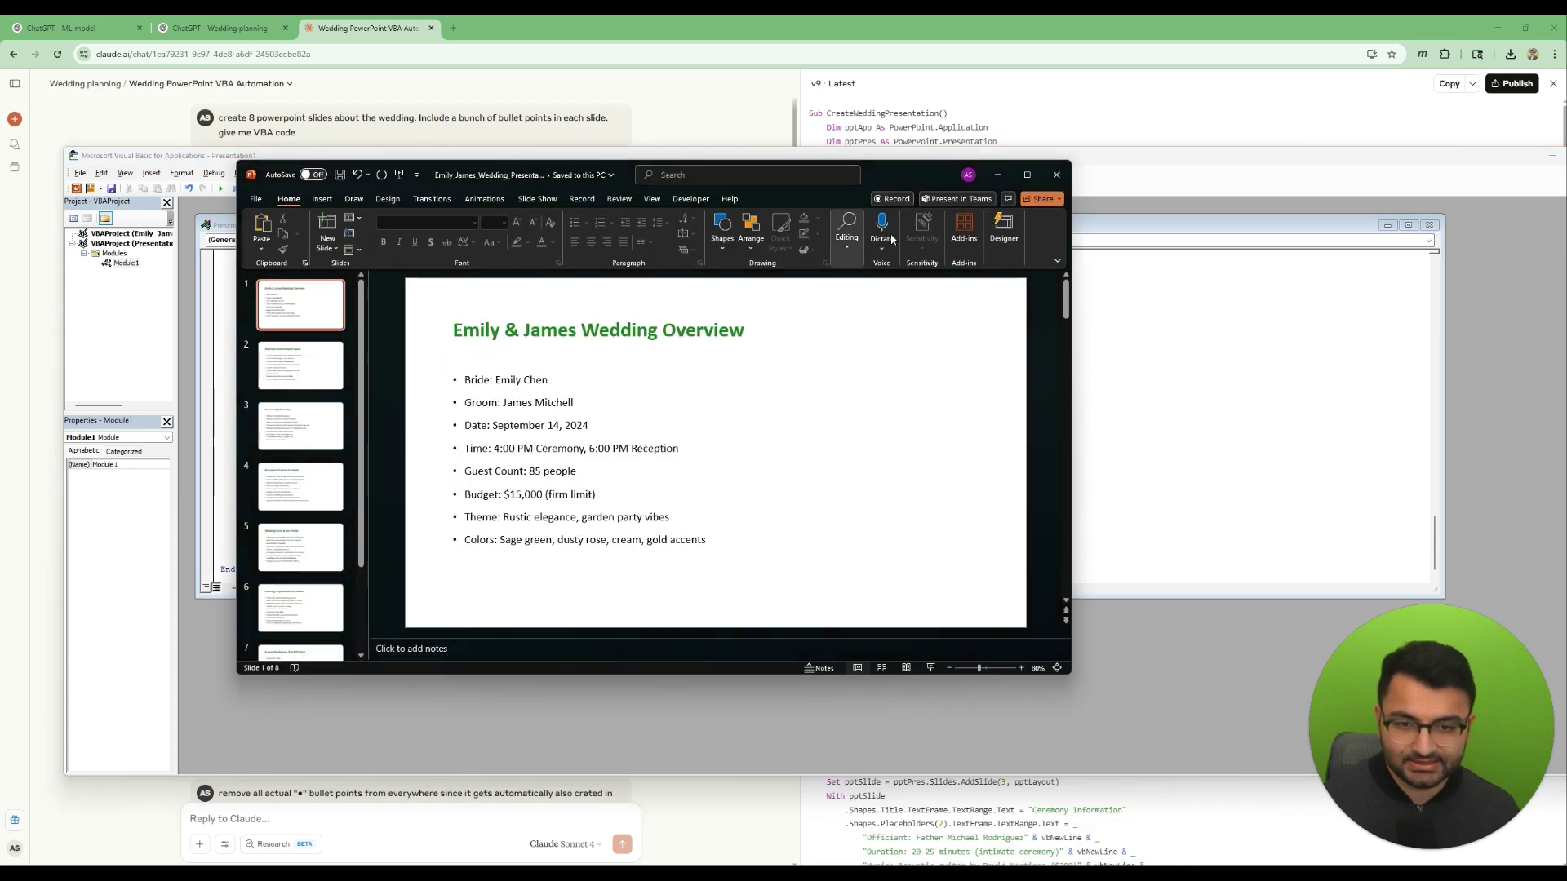
Step: Maximize the presentation window and scroll through the generated slides
{"action": "left_click", "coordinate": [1027, 173]}
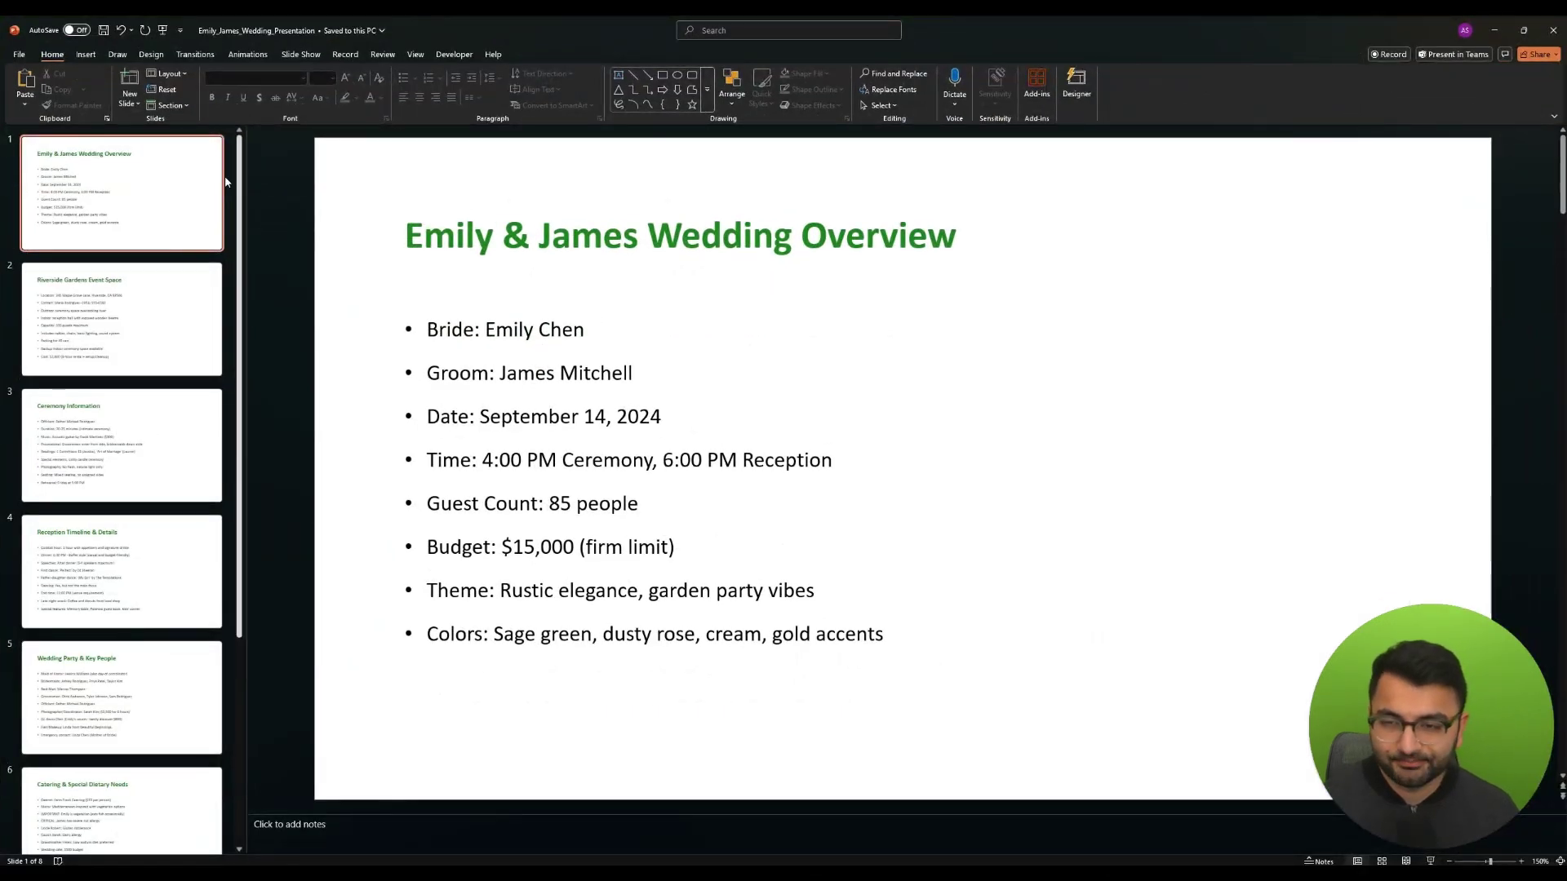
{"action": "scroll", "coordinate": [163, 306], "scroll_direction": "down", "scroll_amount": 3}
{"action": "scroll", "coordinate": [163, 306], "scroll_direction": "down", "scroll_amount": 1}
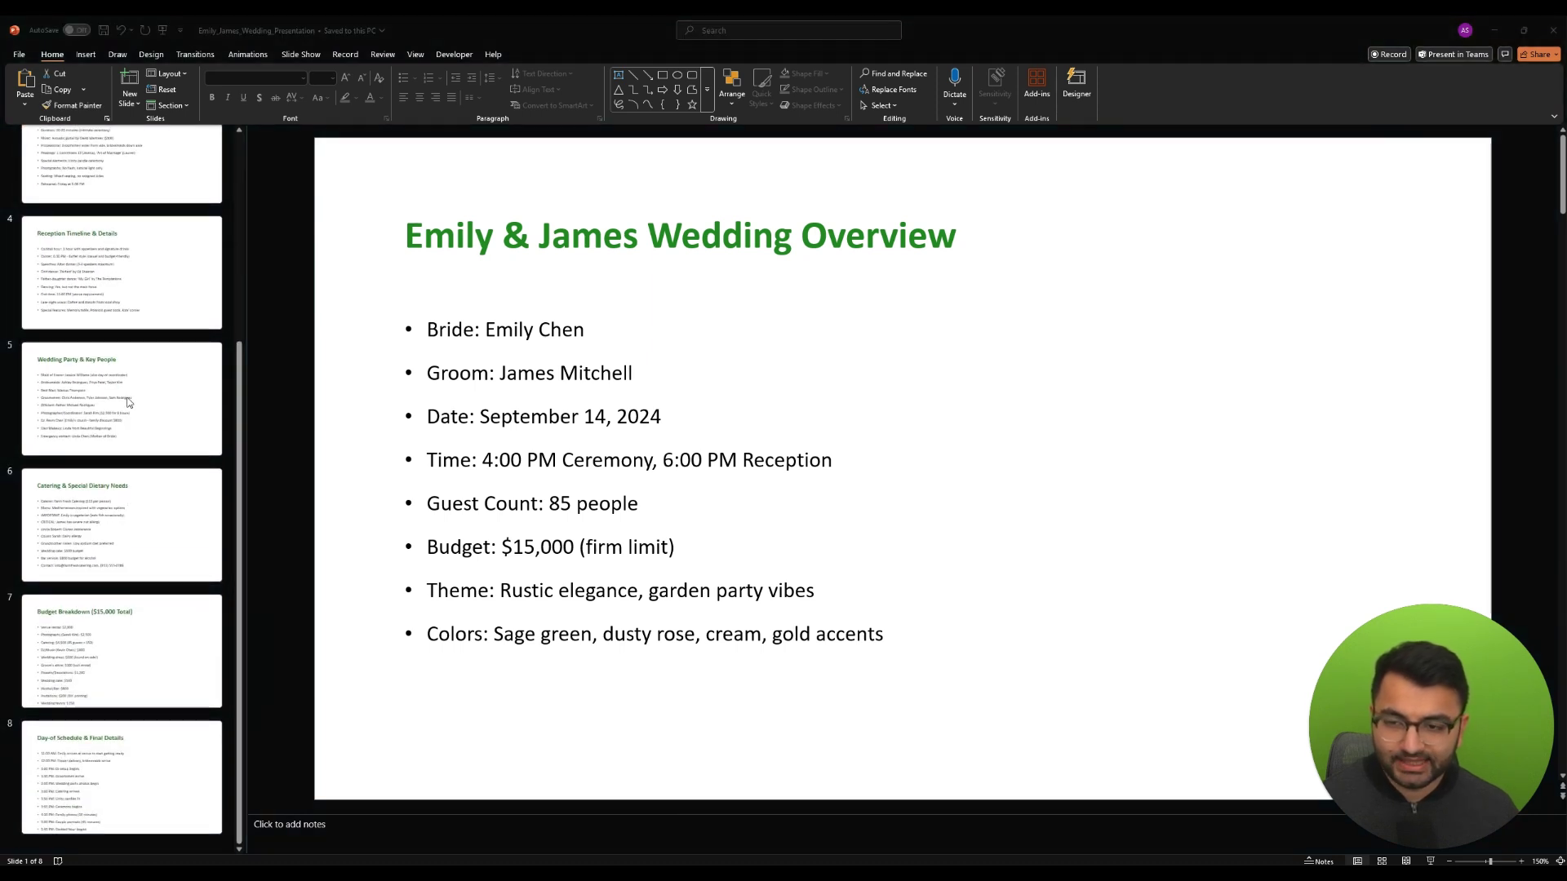
{"action": "scroll", "coordinate": [142, 428], "scroll_direction": "up", "scroll_amount": 5}
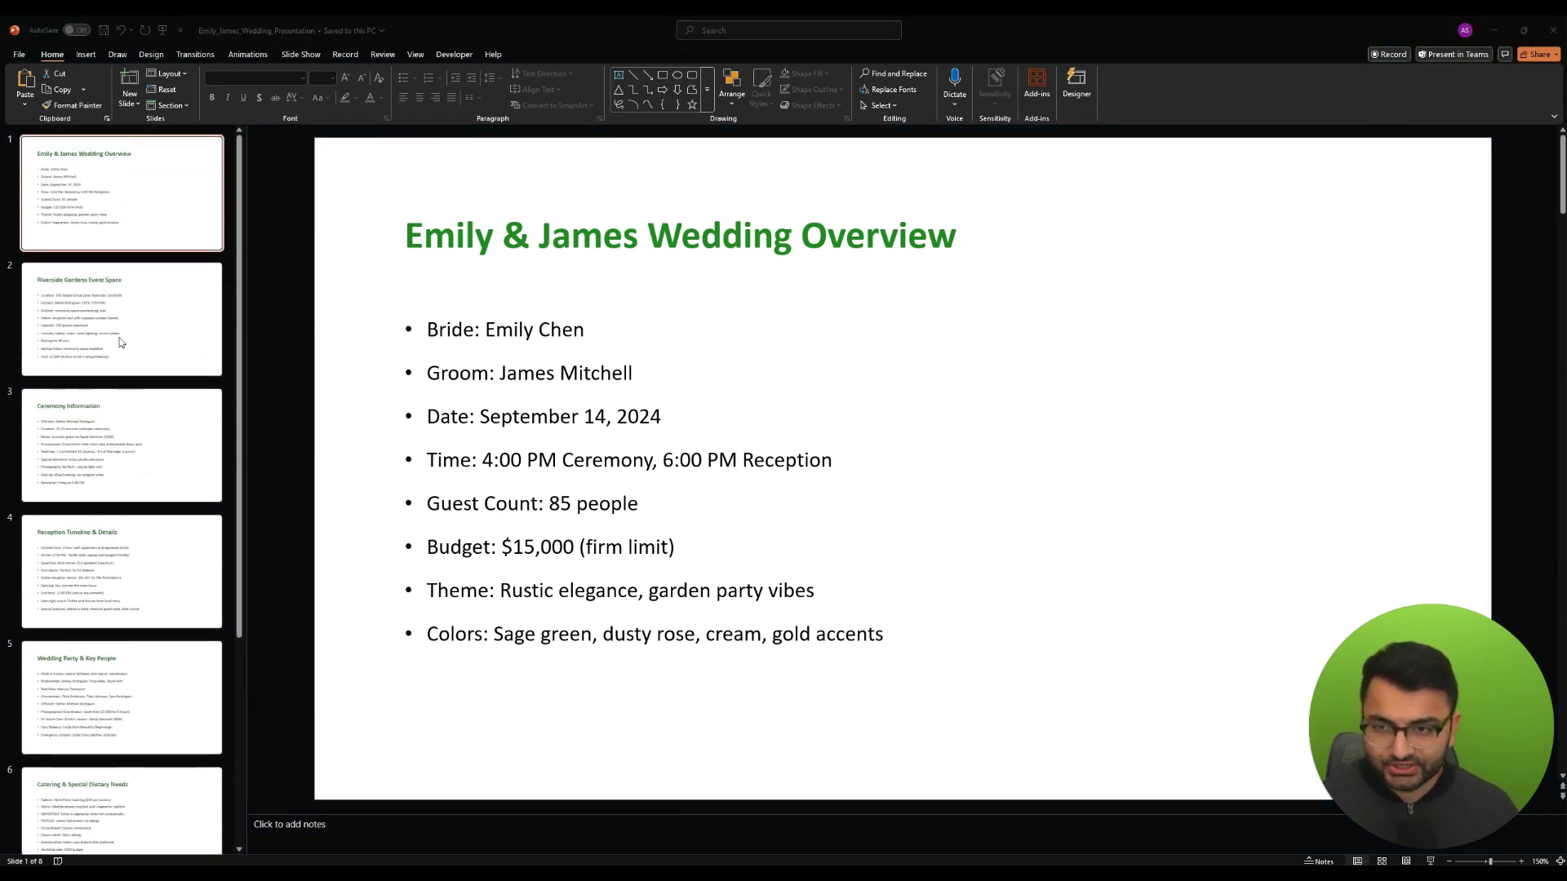
{"action": "left_click", "coordinate": [642, 303]}
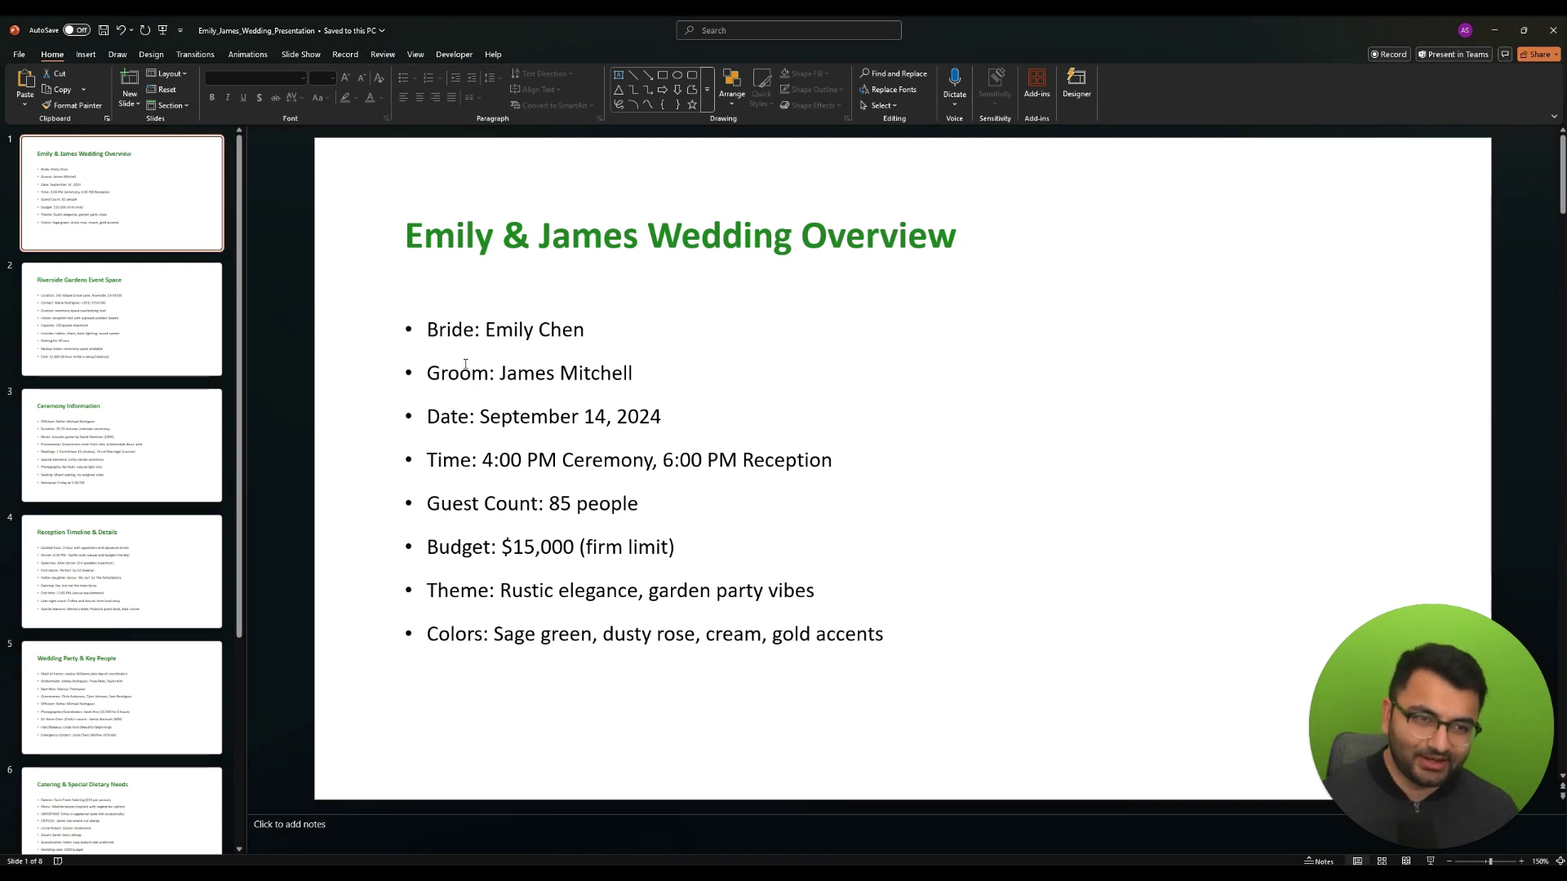
Step: Browse Designer suggestions for the overview slide and load more design ideas
{"action": "left_click", "coordinate": [1073, 92]}
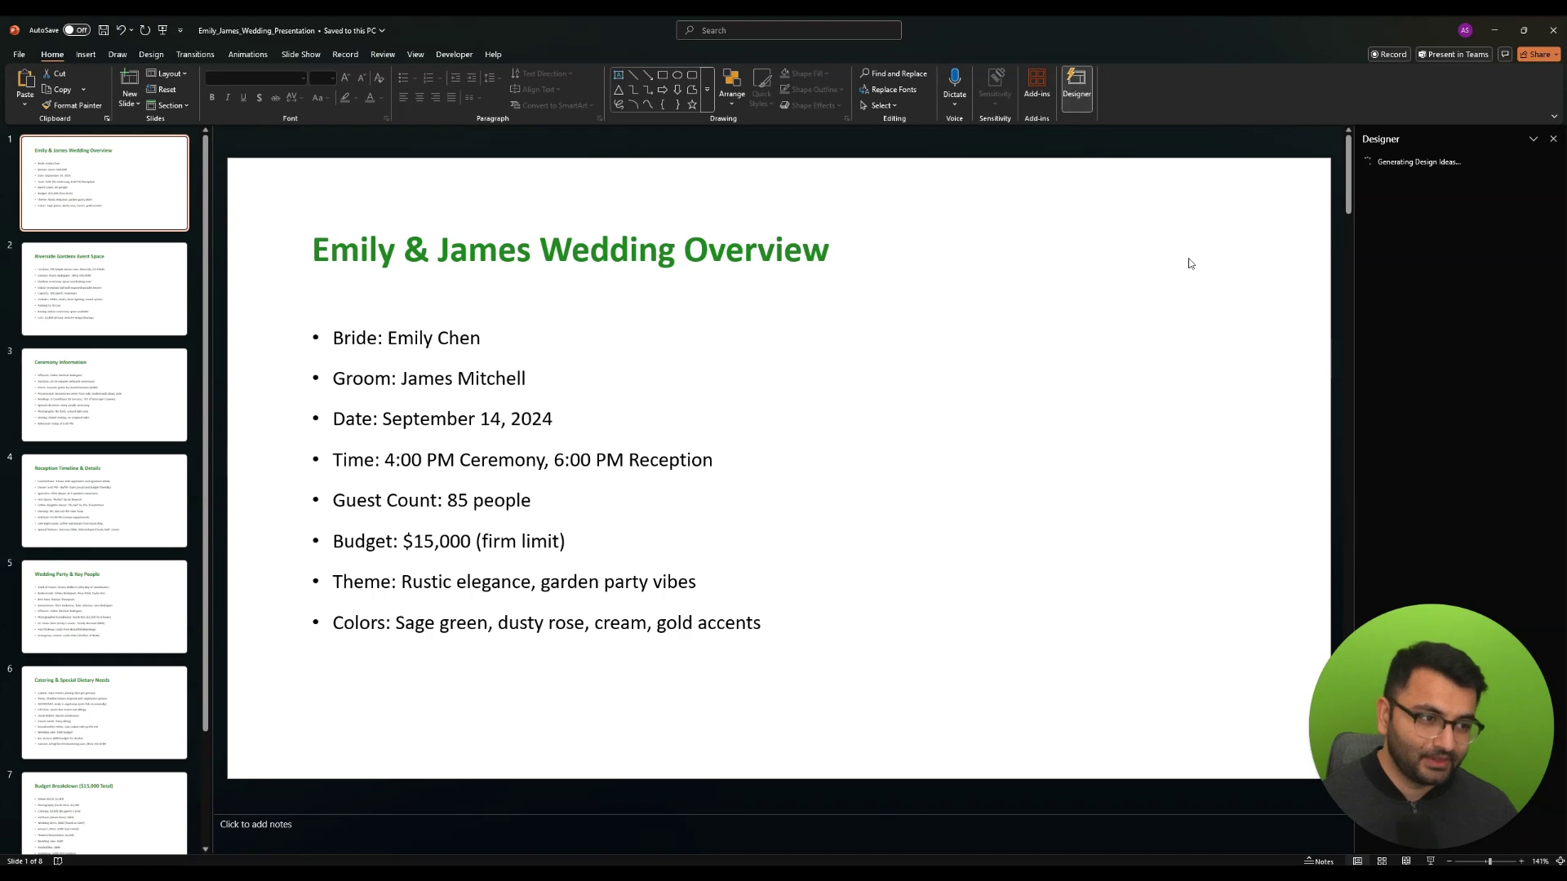
{"action": "left_click_drag", "start_coordinate": [1486, 685], "coordinate": [292, 686]}
{"action": "scroll", "coordinate": [1499, 401], "scroll_direction": "down", "scroll_amount": 1}
{"action": "scroll", "coordinate": [1499, 400], "scroll_direction": "down", "scroll_amount": 3}
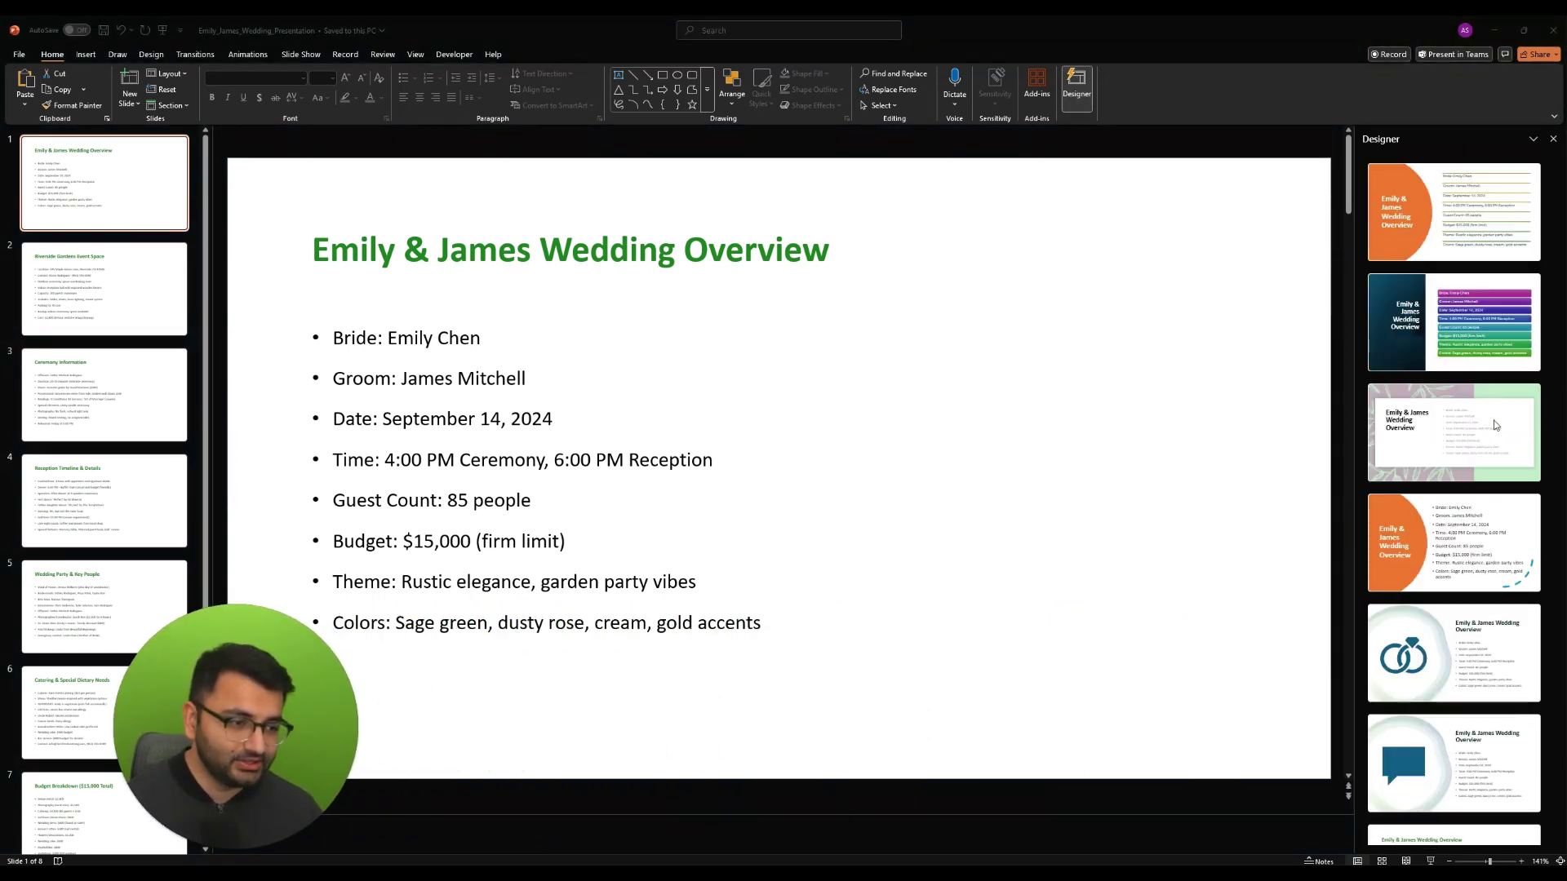
{"action": "scroll", "coordinate": [1441, 381], "scroll_direction": "up", "scroll_amount": 5}
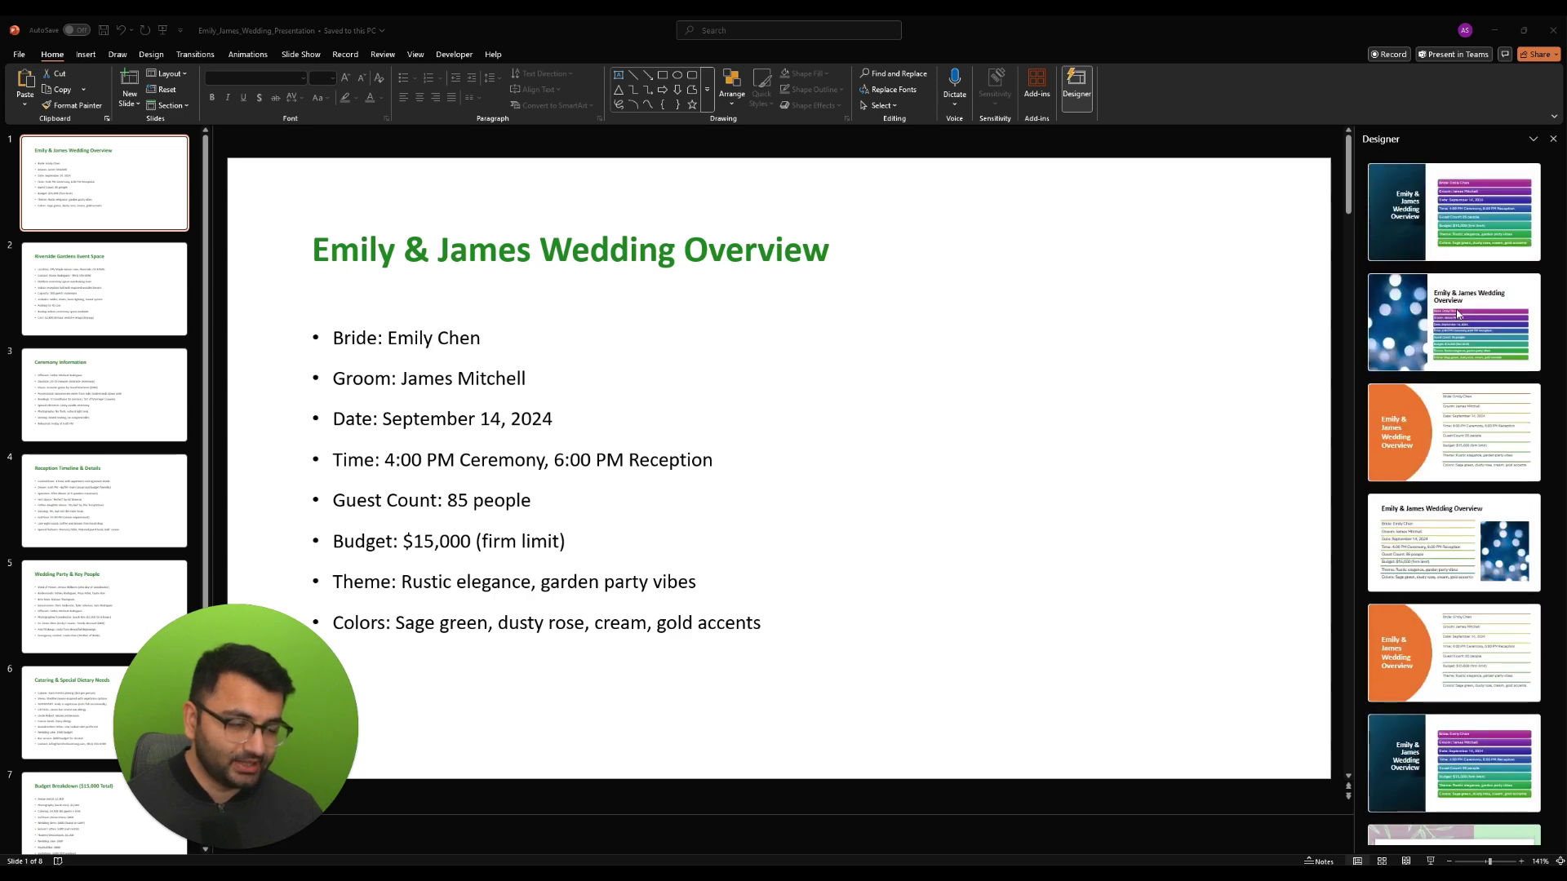
{"action": "scroll", "coordinate": [1457, 313], "scroll_direction": "down", "scroll_amount": 8}
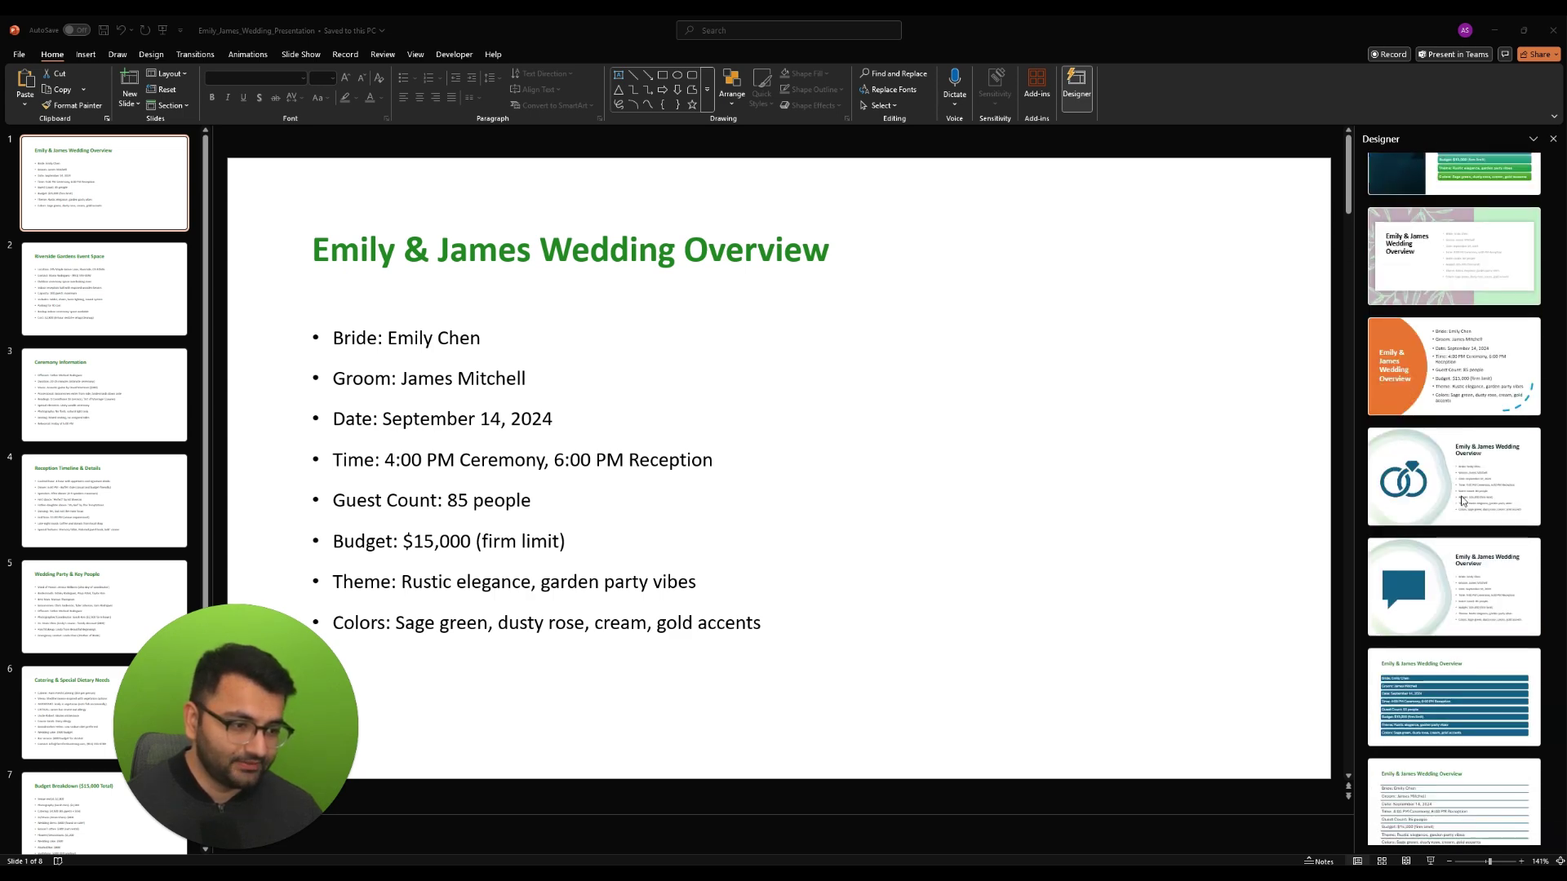
{"action": "scroll", "coordinate": [1473, 595], "scroll_direction": "down", "scroll_amount": 3}
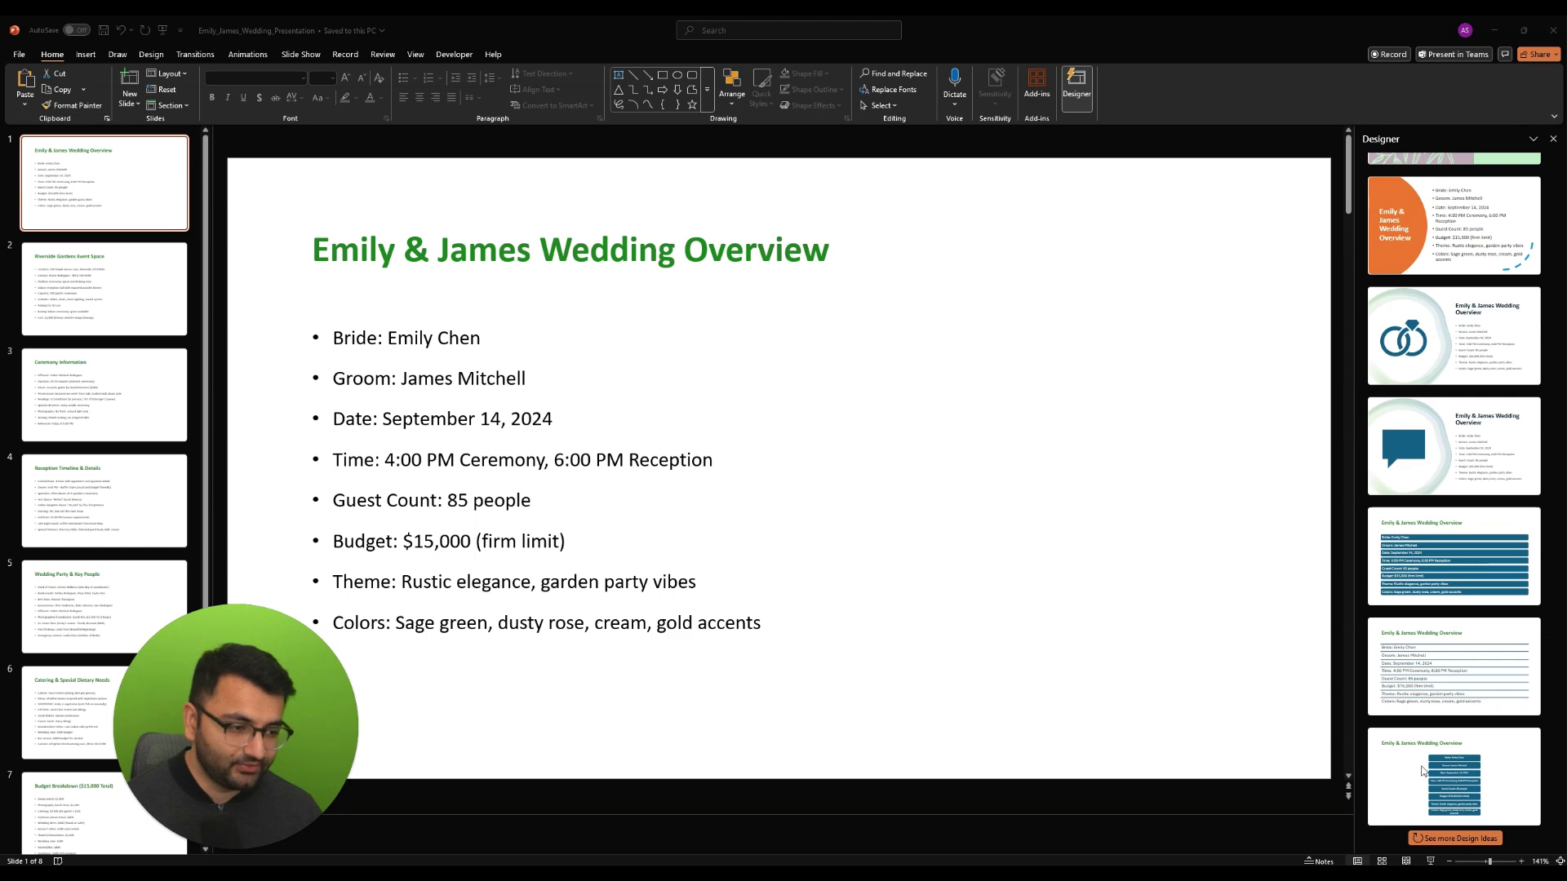
{"action": "left_click", "coordinate": [1444, 838]}
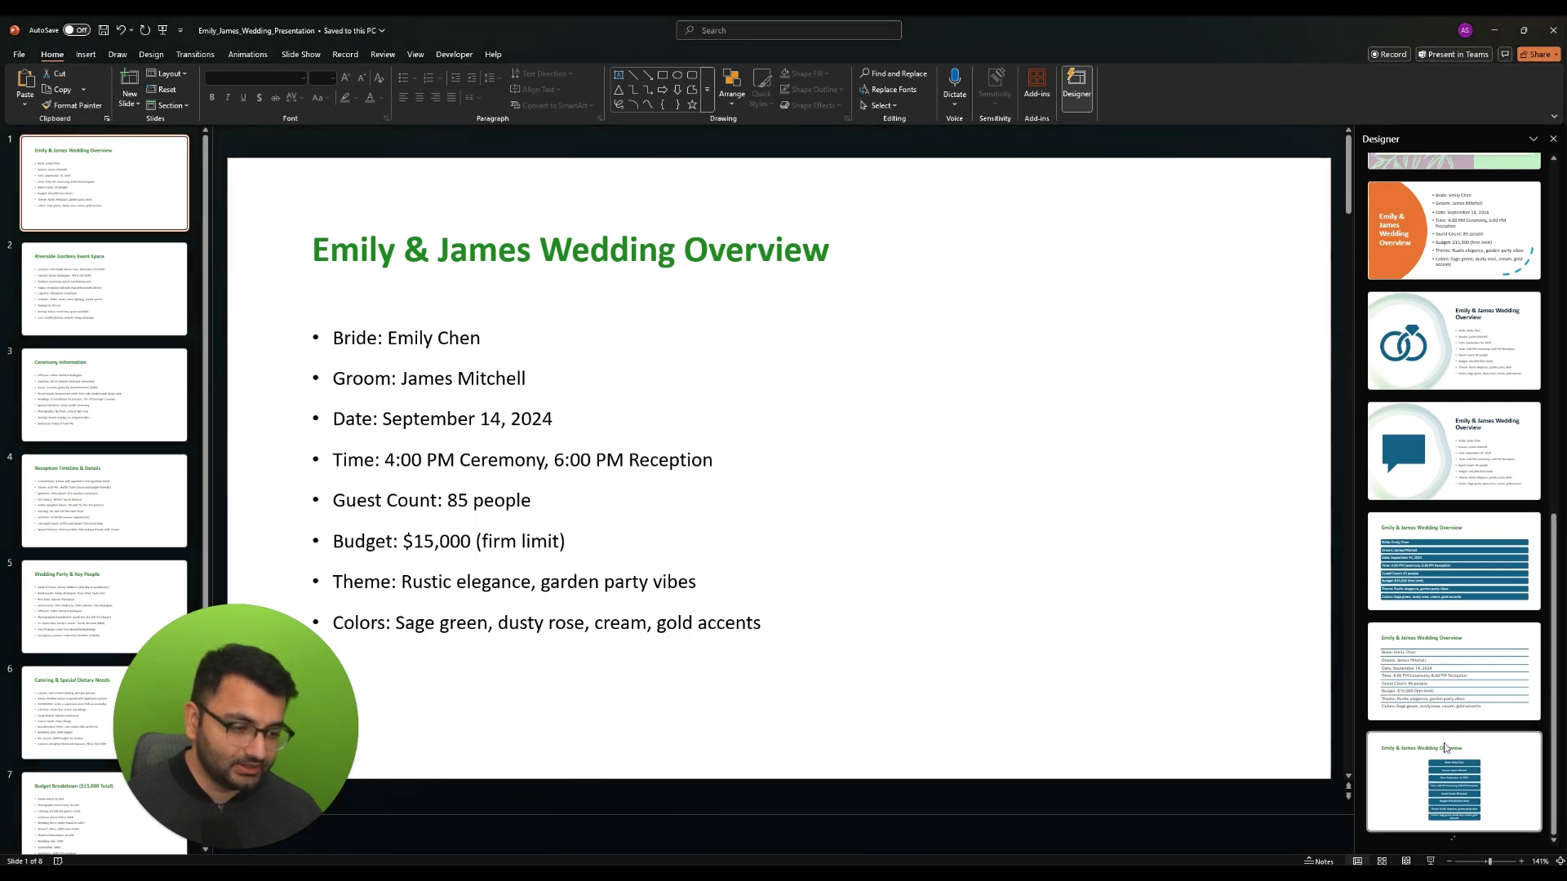
{"action": "scroll", "coordinate": [1444, 734], "scroll_direction": "down", "scroll_amount": 5}
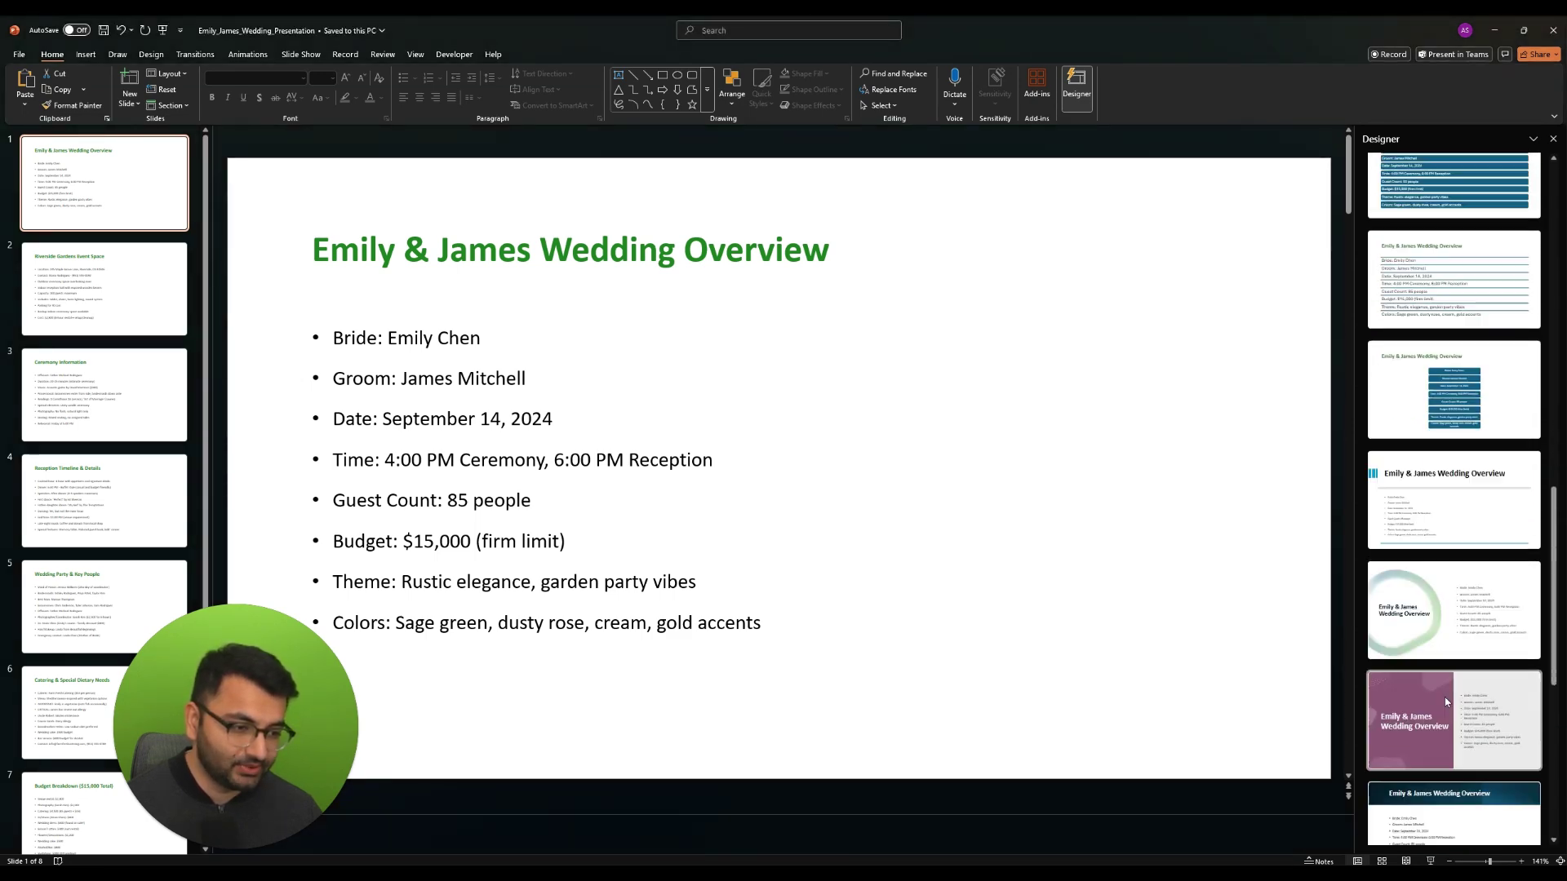
{"action": "scroll", "coordinate": [1444, 697], "scroll_direction": "down", "scroll_amount": 5}
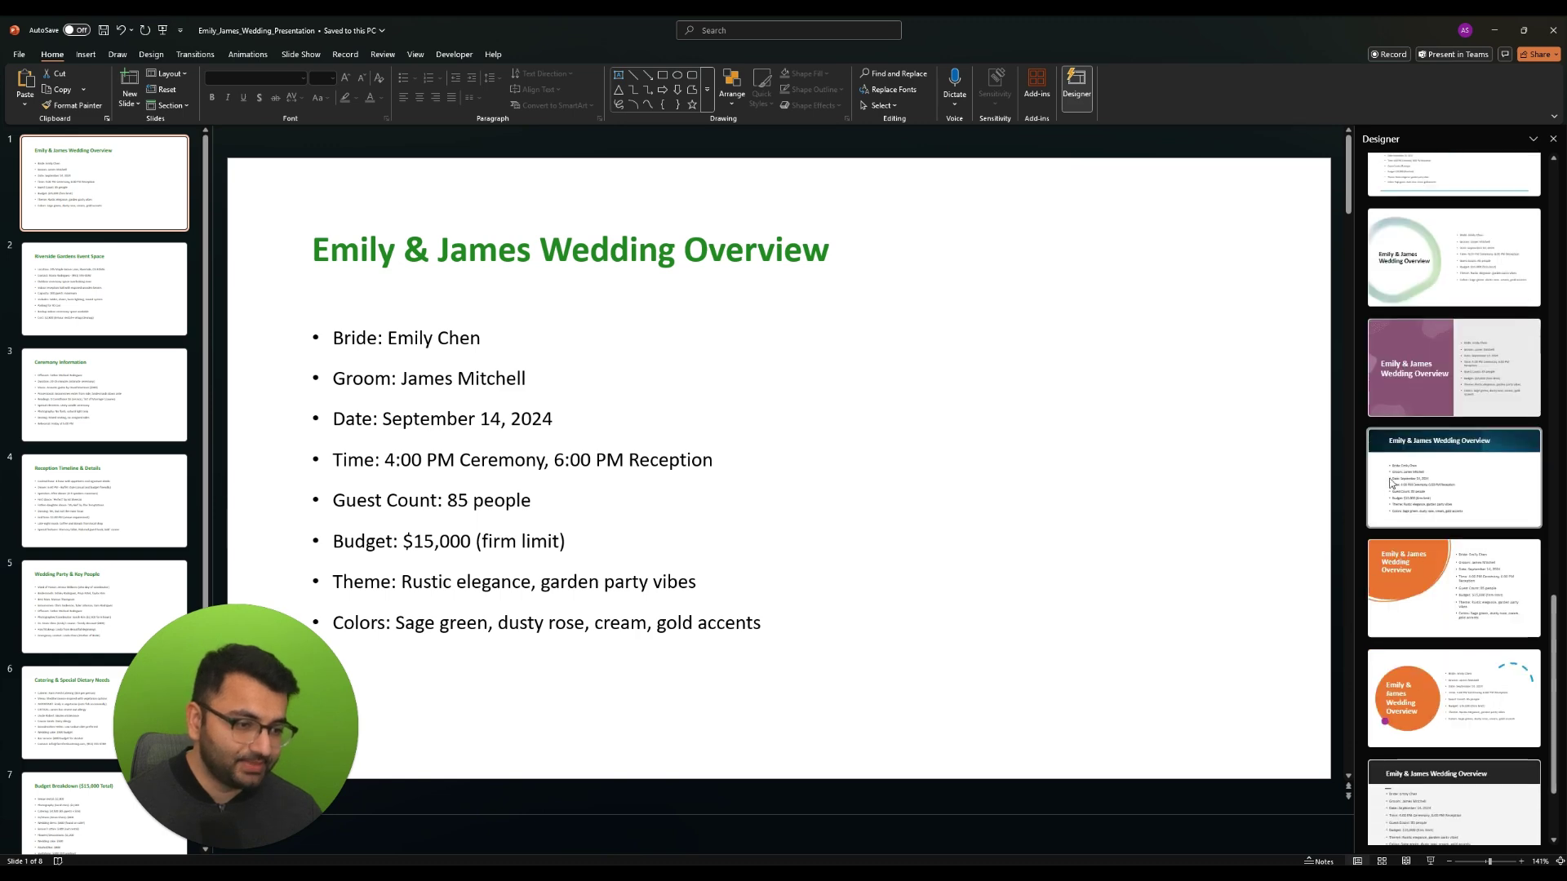
{"action": "scroll", "coordinate": [1446, 386], "scroll_direction": "down", "scroll_amount": 2}
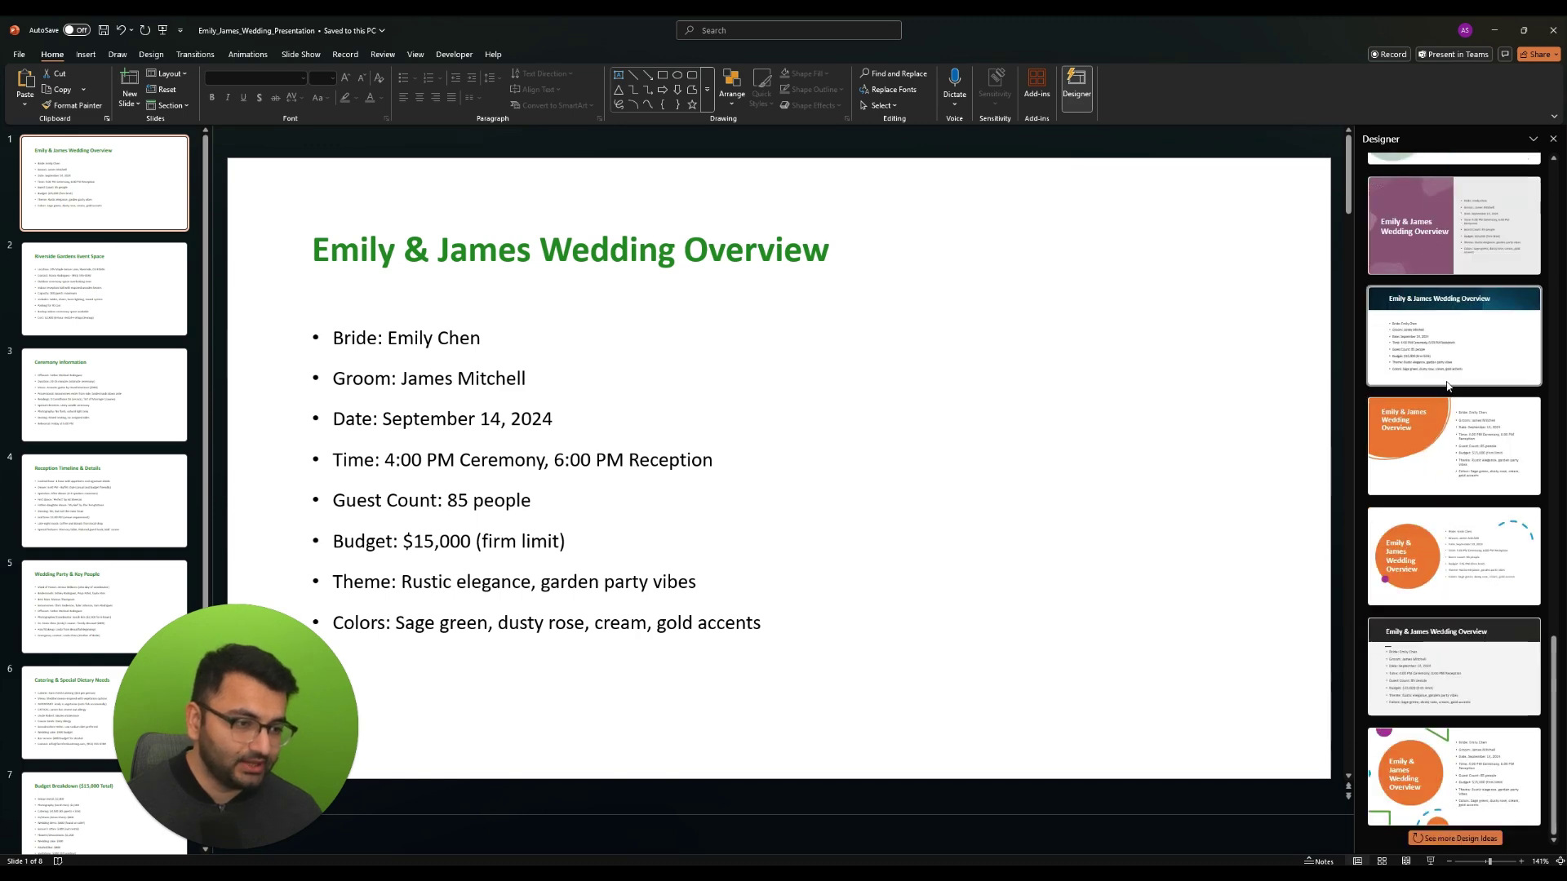
Step: Give the overview slide the purple Designer layout and the Riverside Gardens slide the outdoor-chairs photo layout
{"action": "left_click", "coordinate": [1436, 266]}
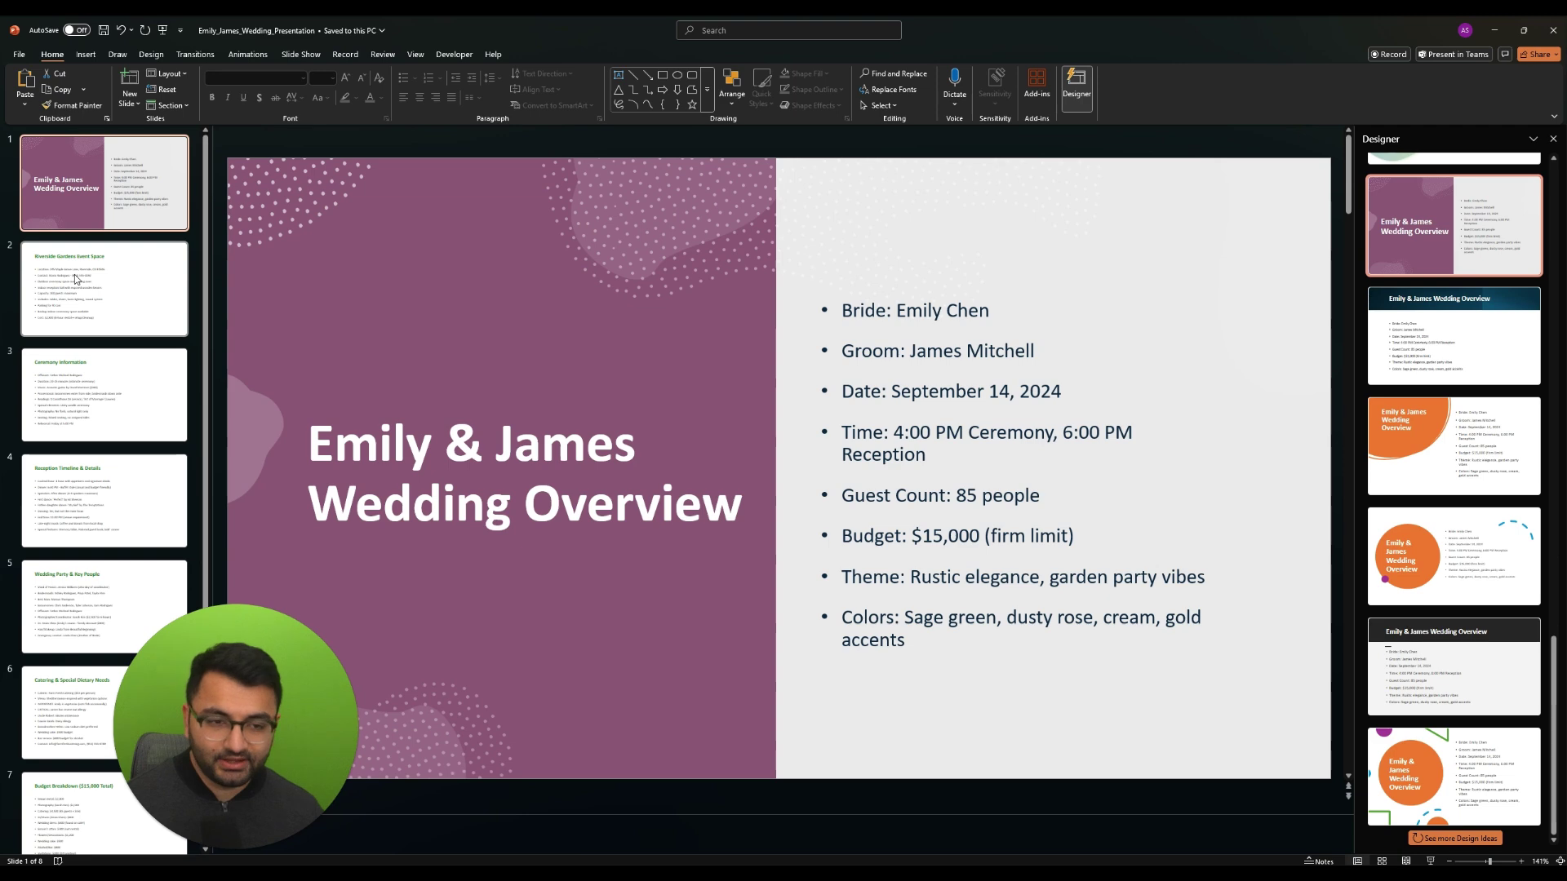
{"action": "left_click", "coordinate": [90, 253]}
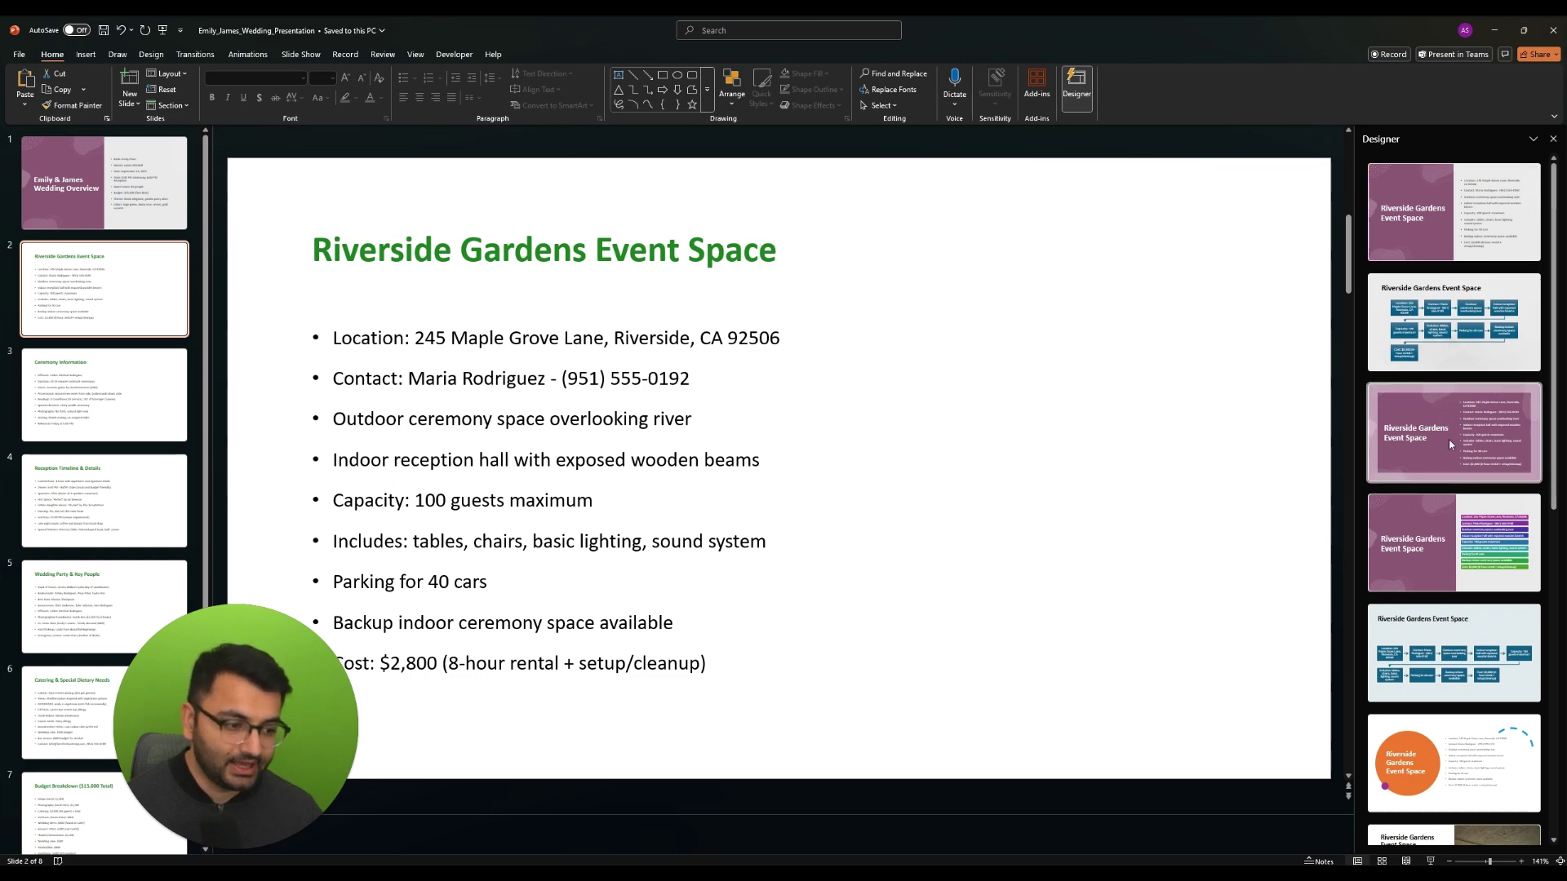
{"action": "scroll", "coordinate": [1468, 443], "scroll_direction": "down", "scroll_amount": 3}
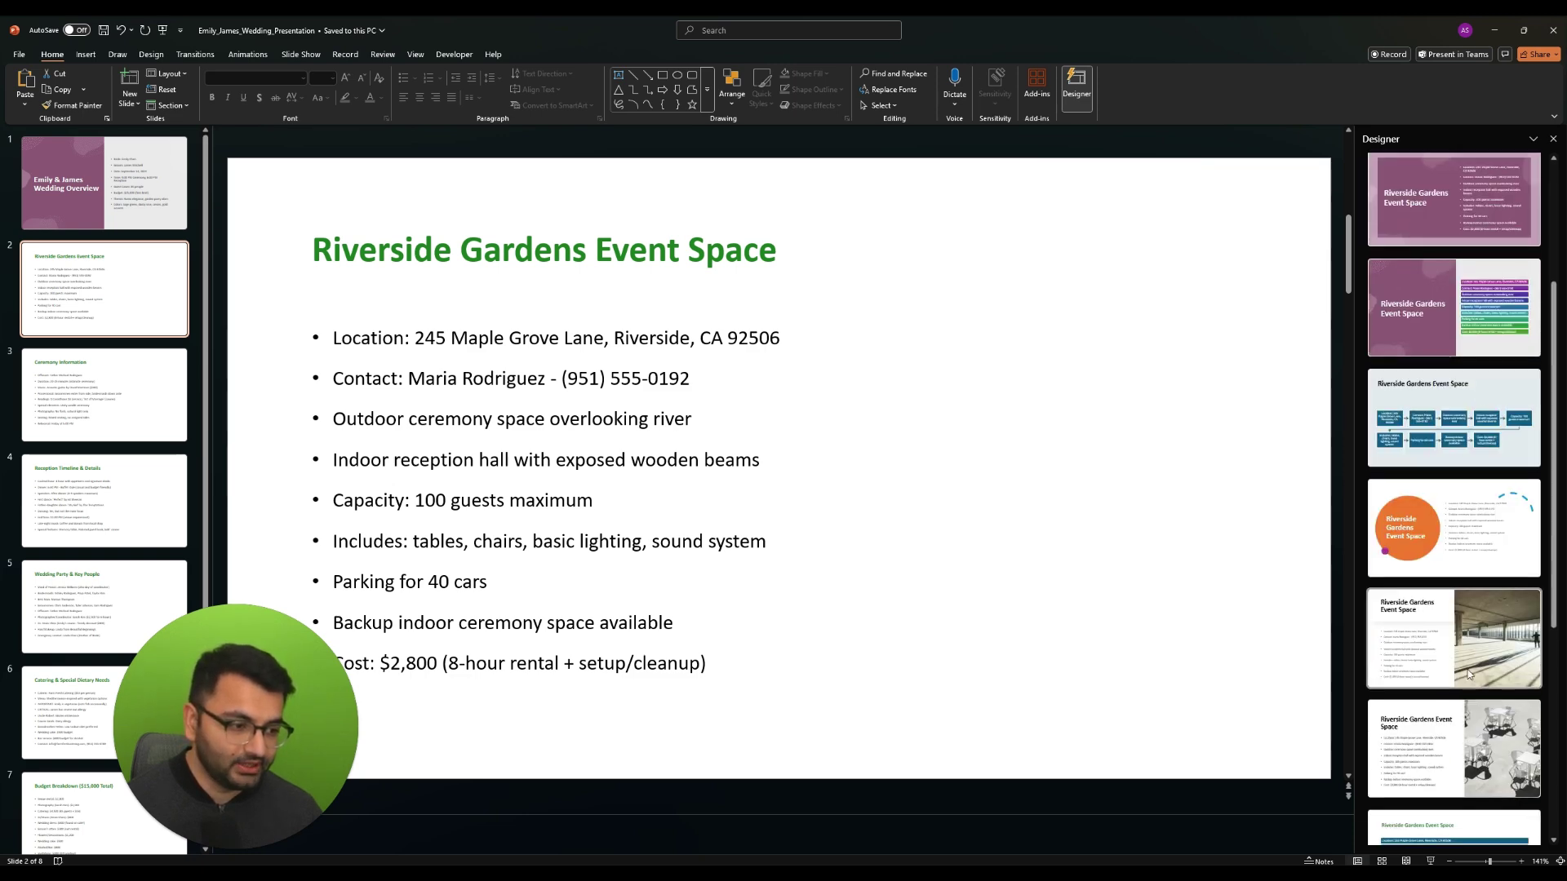
{"action": "scroll", "coordinate": [1452, 546], "scroll_direction": "down", "scroll_amount": 2}
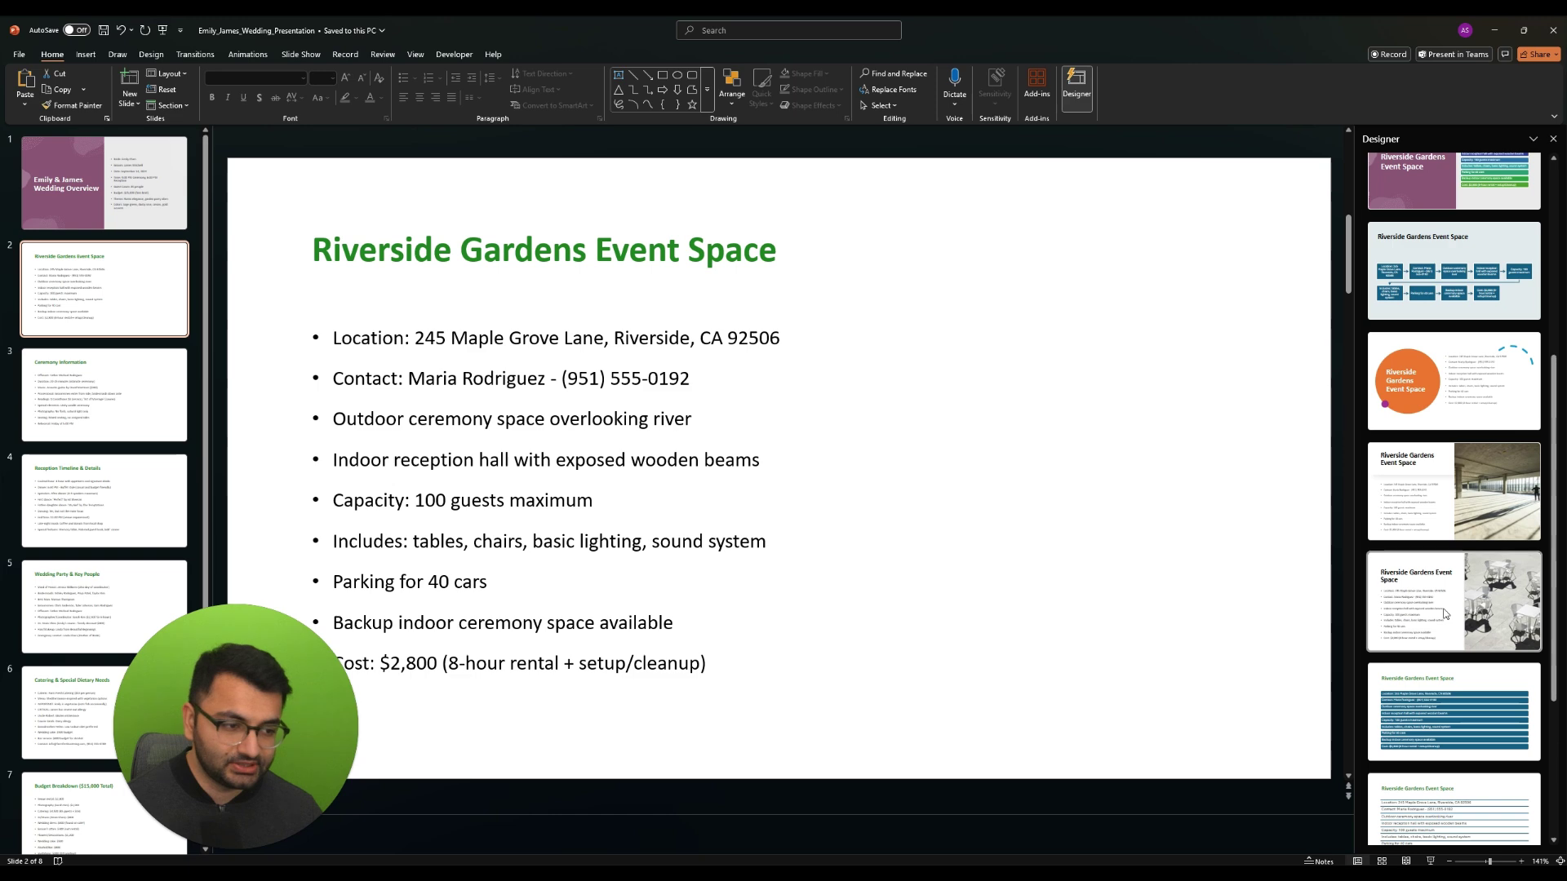
{"action": "left_click", "coordinate": [1443, 613]}
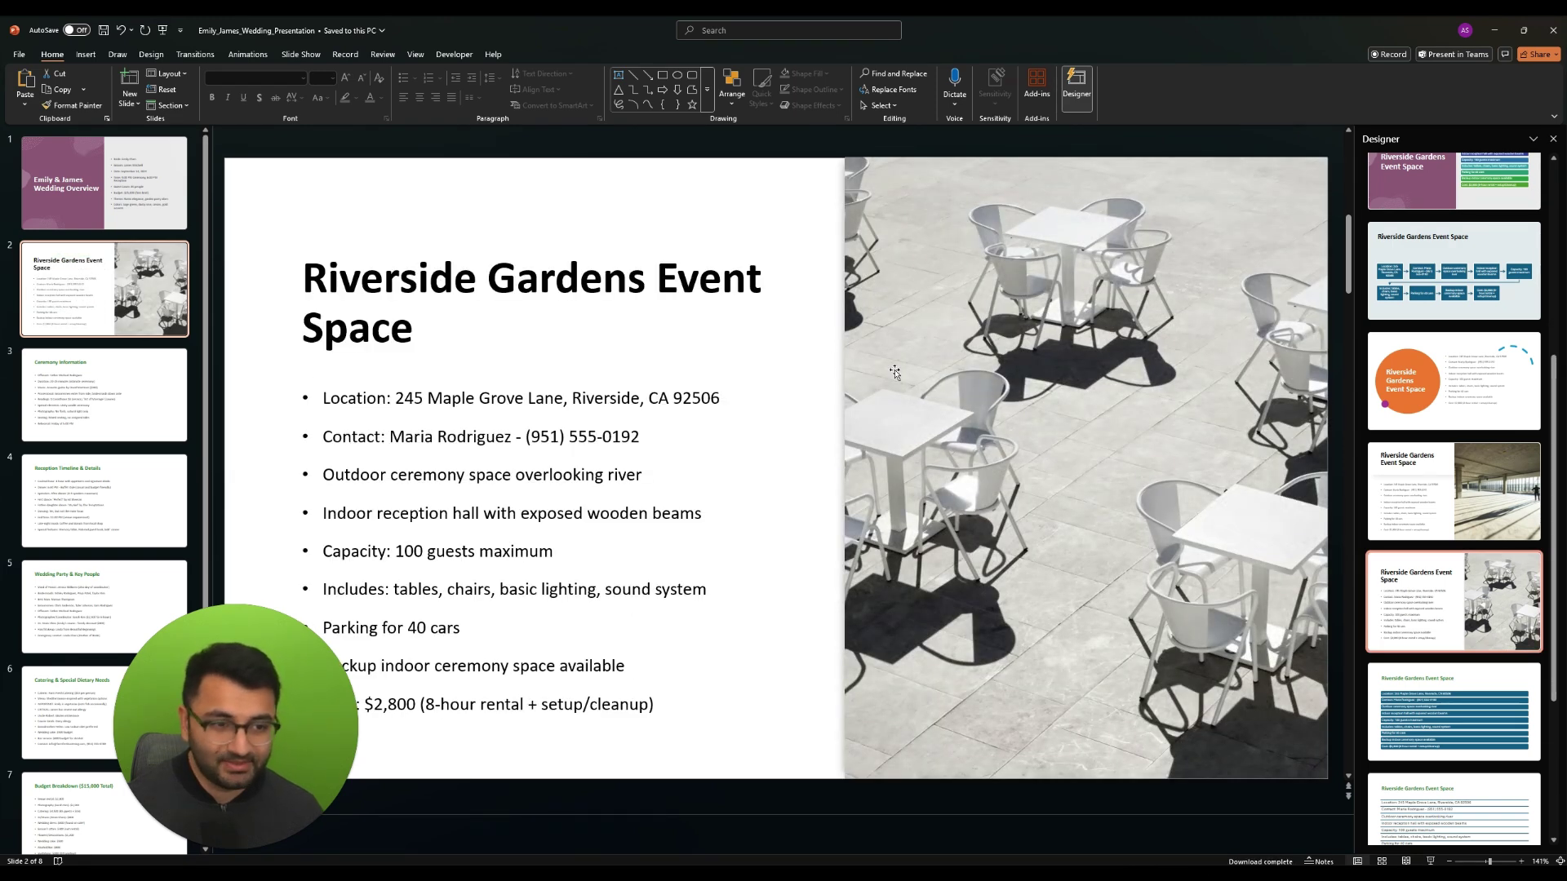
Step: Delete the chairs photo from the Riverside Gardens slide, then undo the deletion
{"action": "left_click", "coordinate": [1024, 337]}
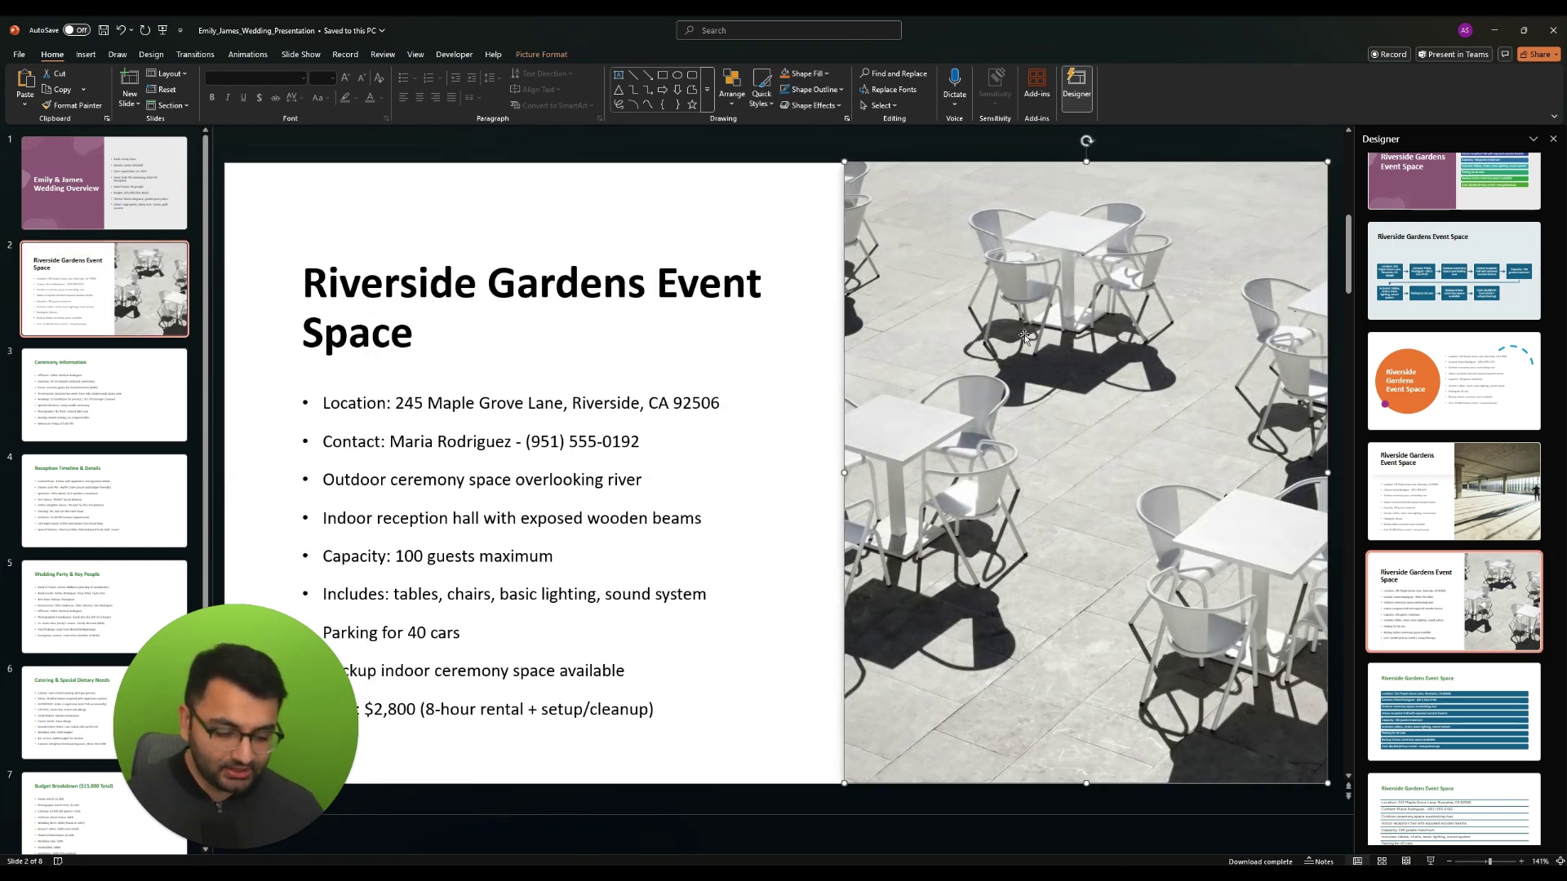
{"action": "key", "text": "Delete"}
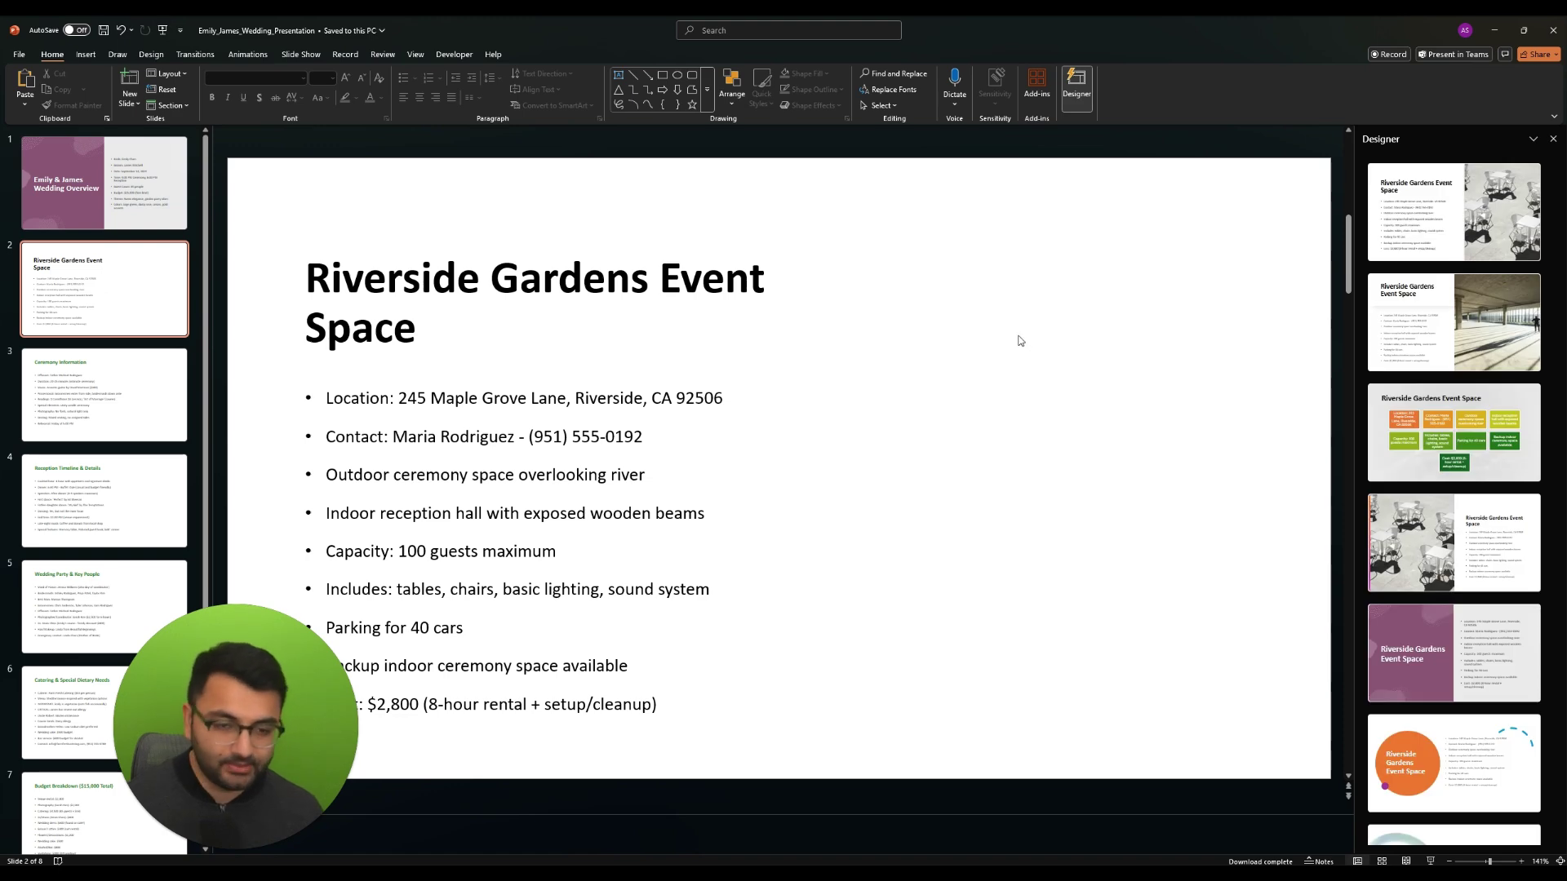
{"action": "key", "text": "ctrl+z"}
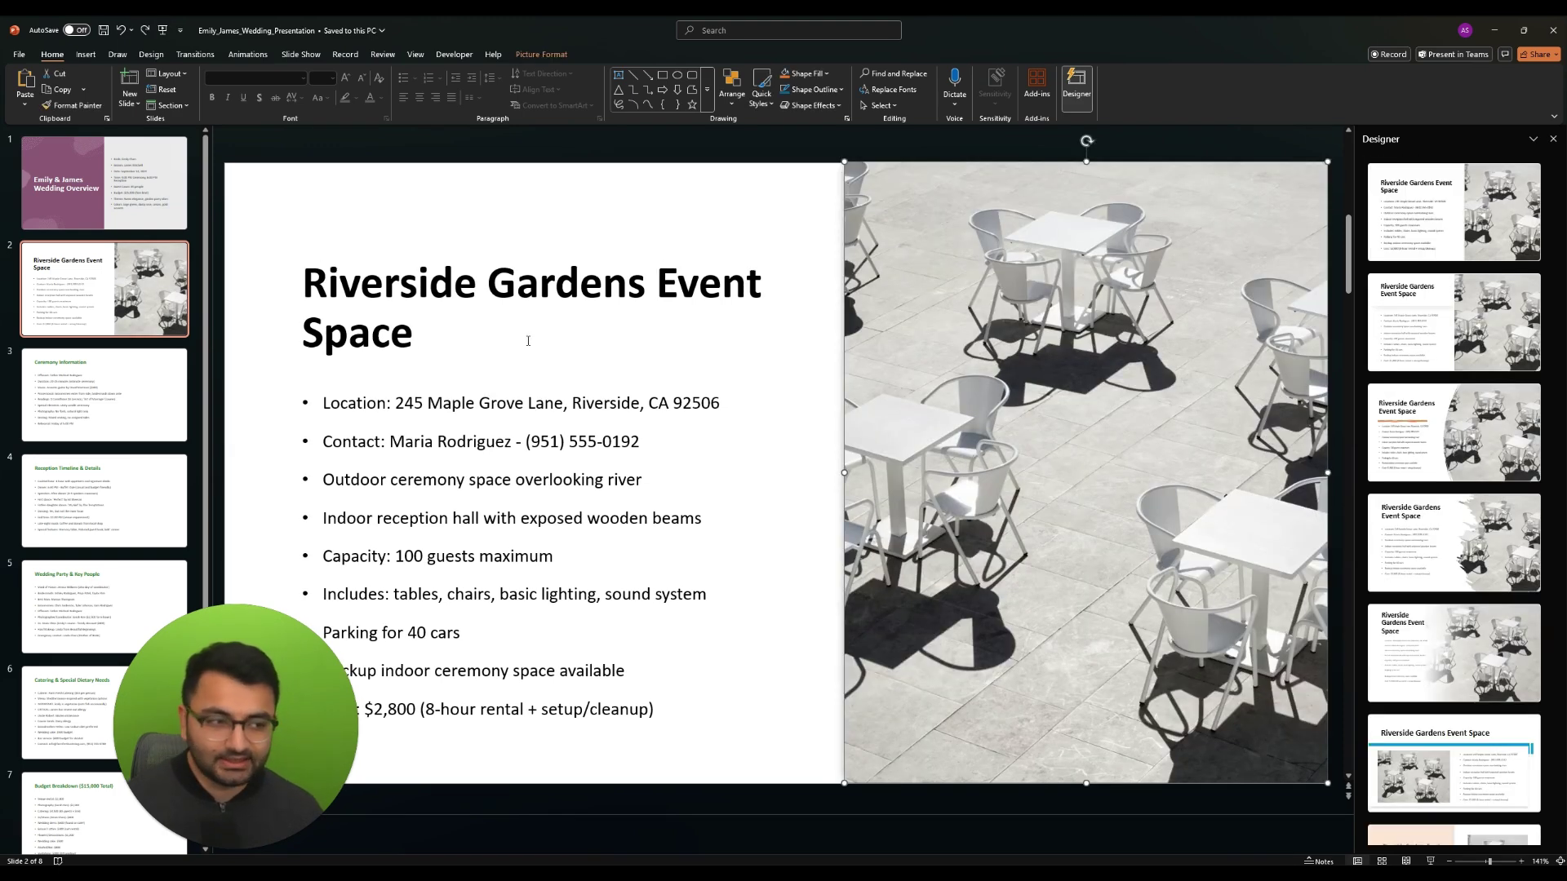
{"action": "key", "text": "Page_Down"}
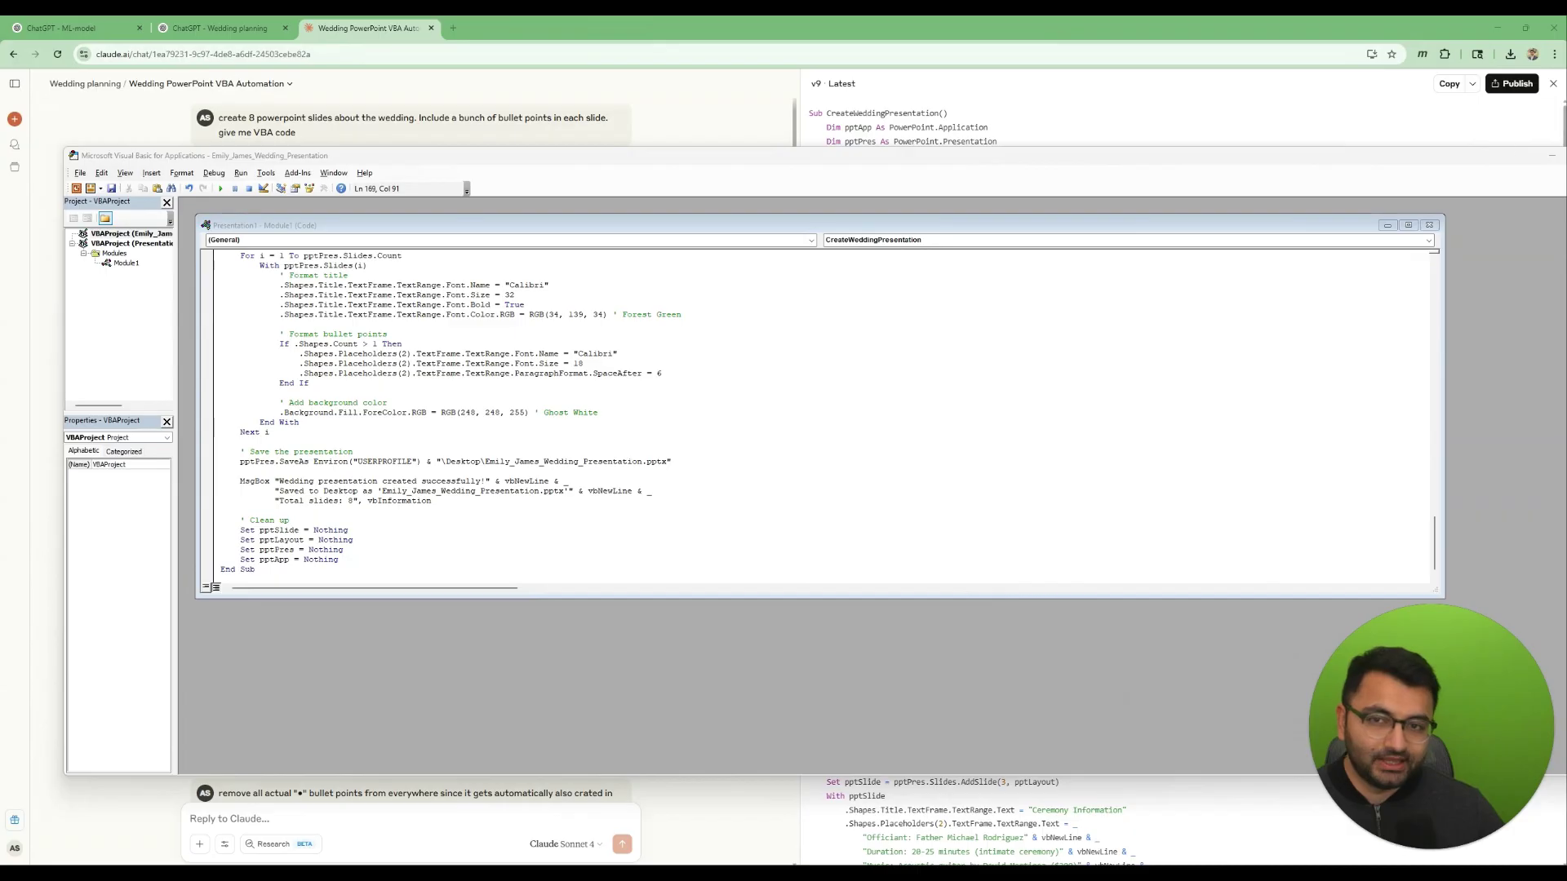
Step: Return to the Wedding PowerPoint VBA Automation chat in Claude and close its code panel
{"action": "left_click", "coordinate": [399, 21]}
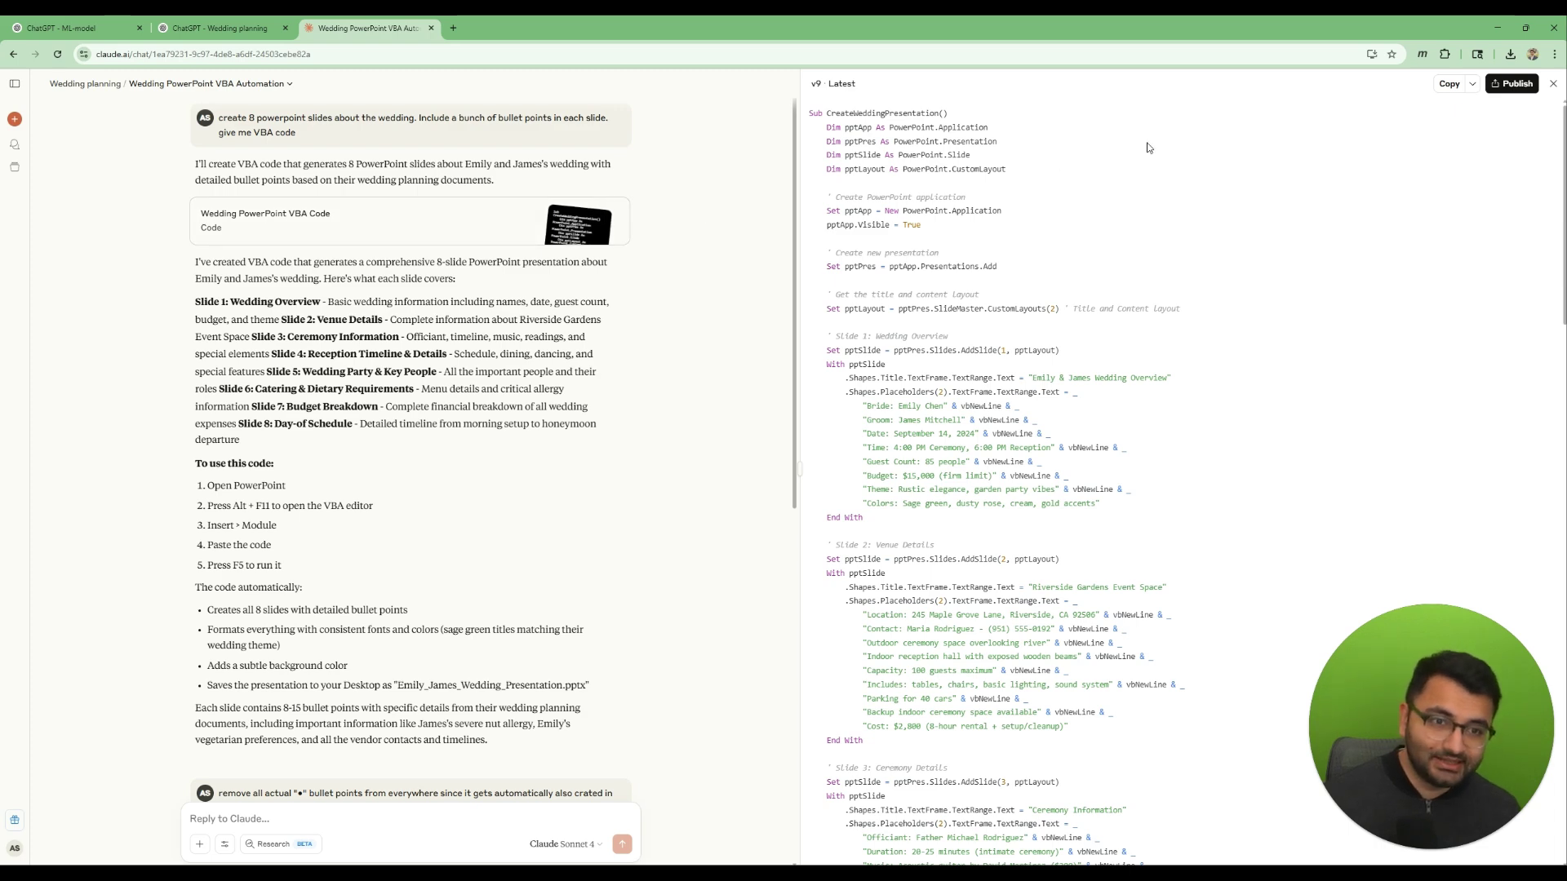
{"action": "left_click", "coordinate": [1553, 85]}
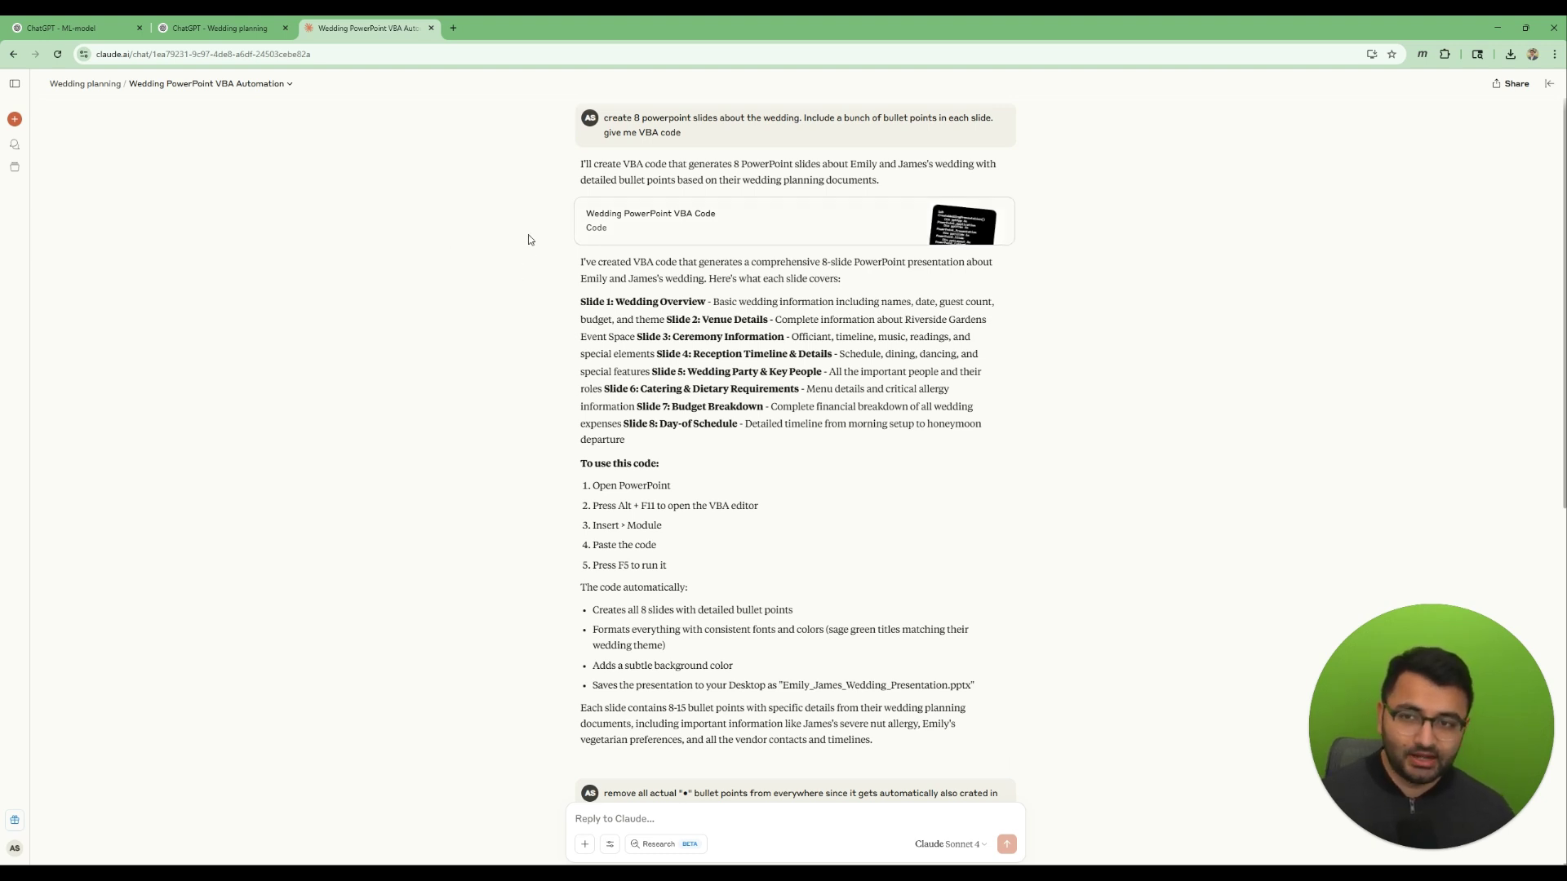
Step: Review the three collections on Open WebUI's Workspace Knowledge page, then return to ChatGPT's Wedding planning project
{"action": "left_click", "coordinate": [459, 27]}
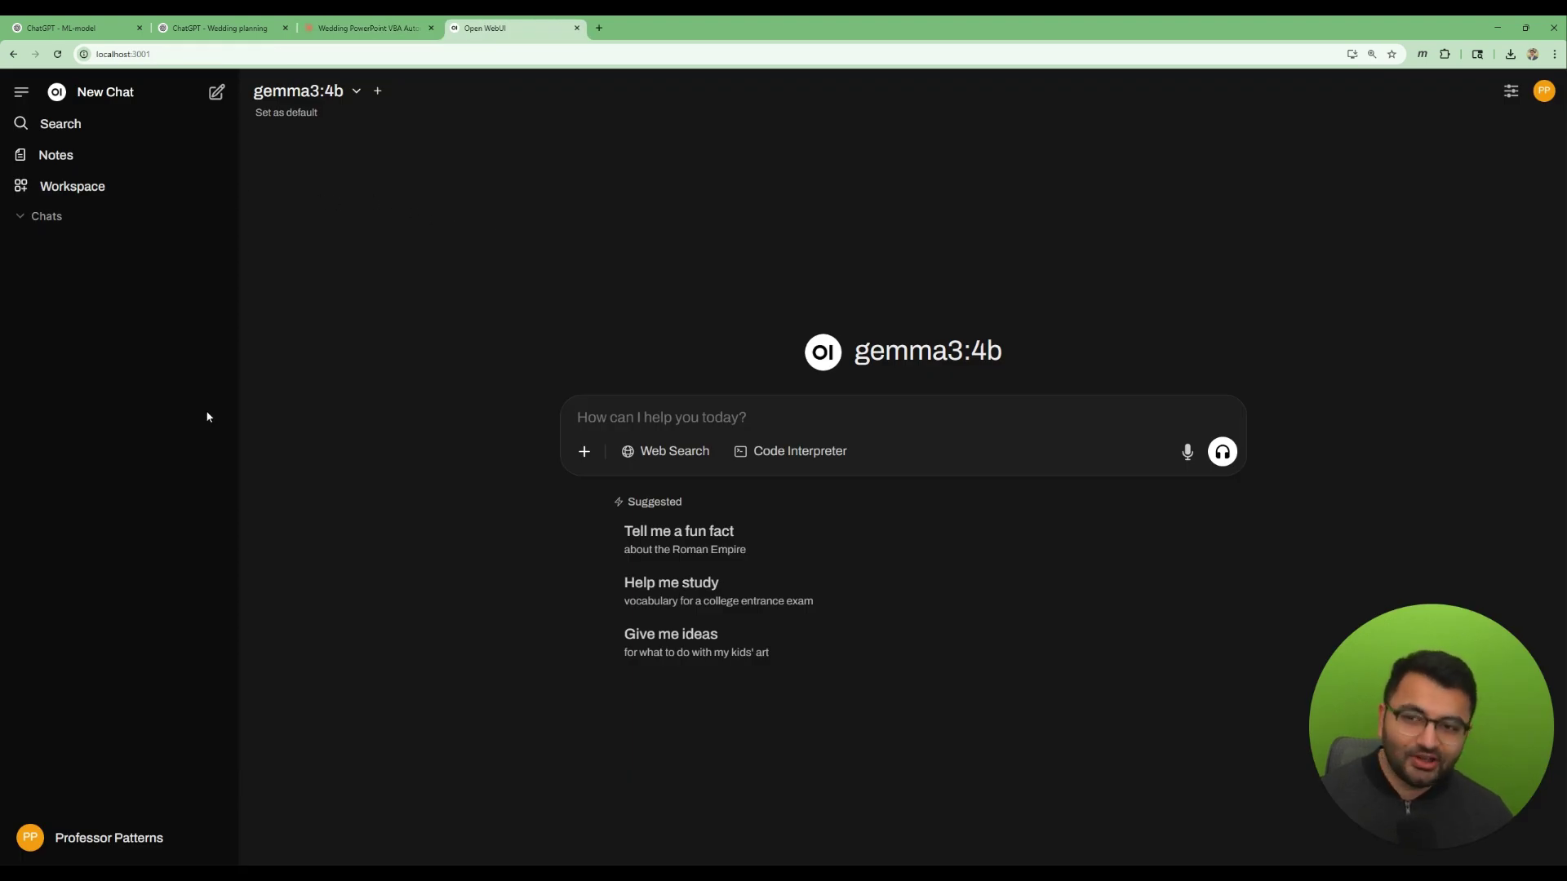
{"action": "left_click", "coordinate": [140, 840]}
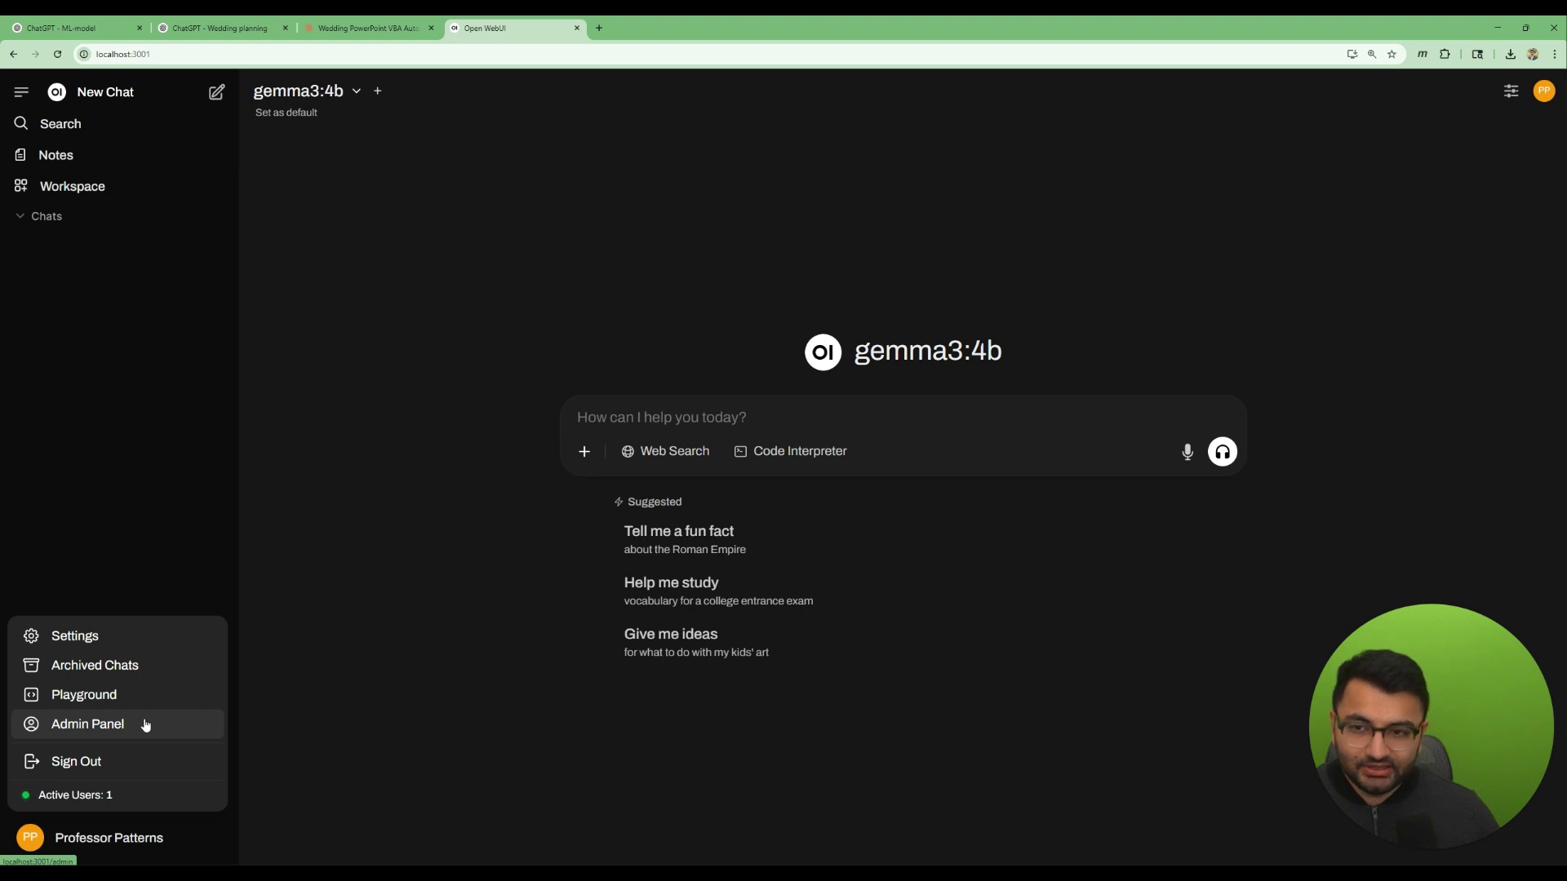
{"action": "left_click", "coordinate": [120, 186]}
{"action": "left_click", "coordinate": [344, 104]}
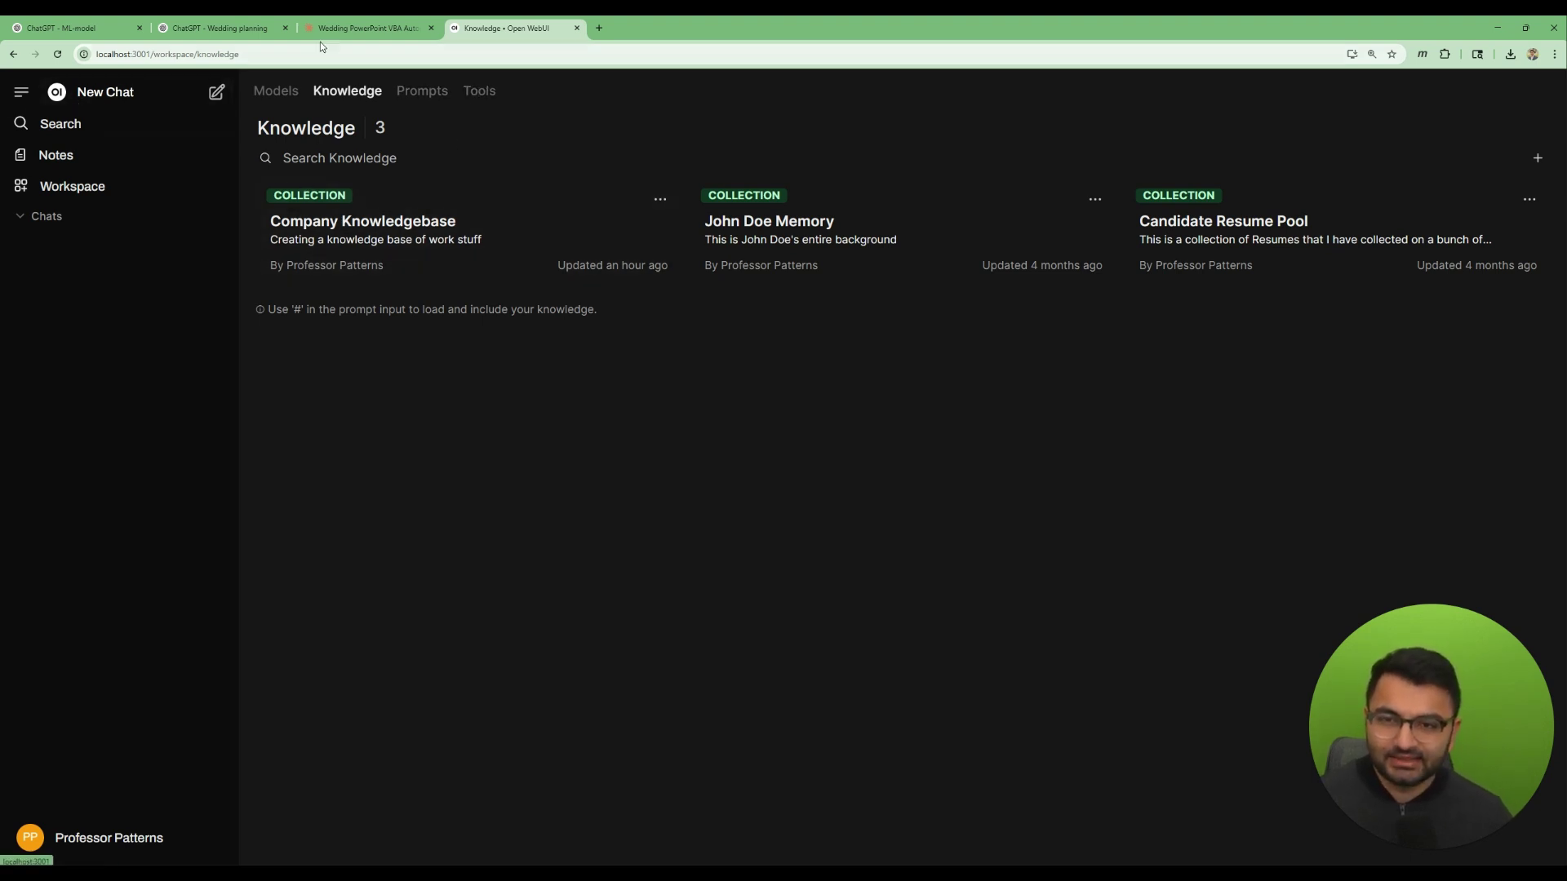
{"action": "left_click", "coordinate": [226, 30]}
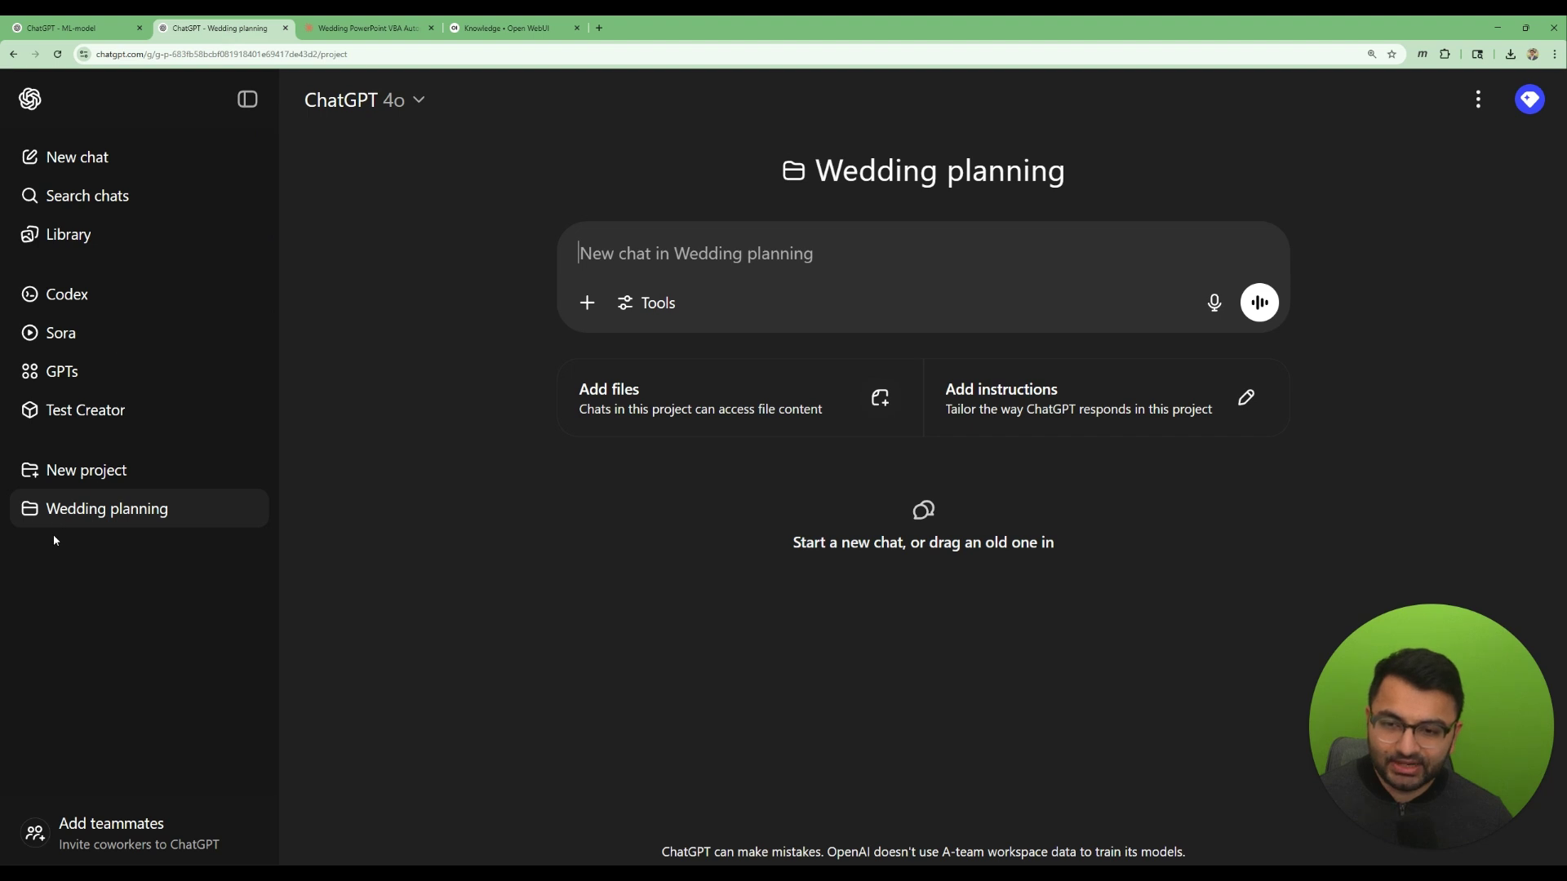
{"action": "left_click", "coordinate": [90, 512]}
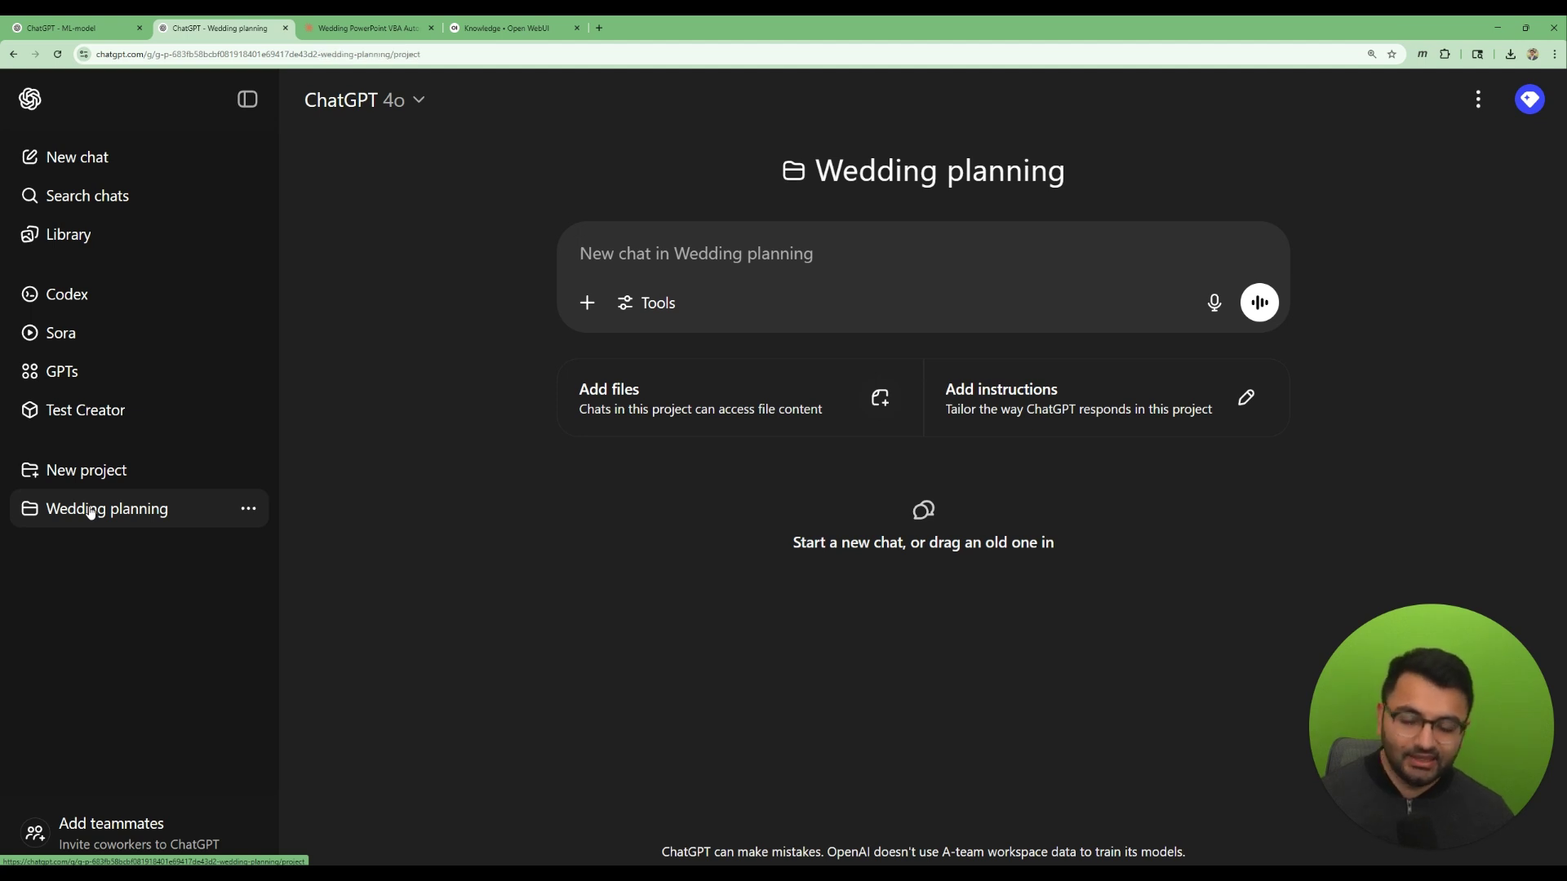